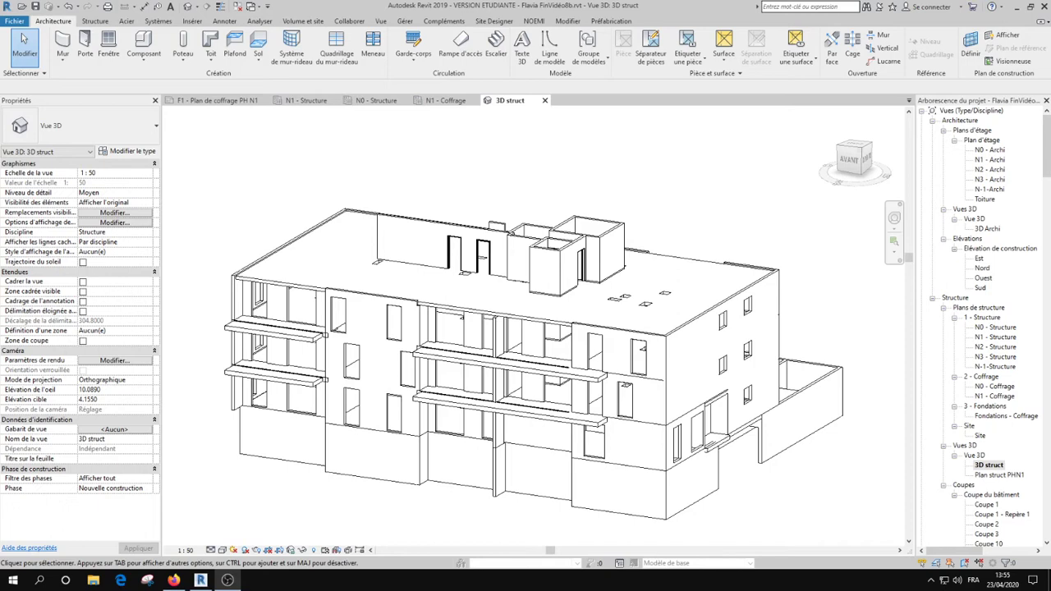
Turn on the screen magnifier and open the N1 - Structure plan view.
key("super+plus")
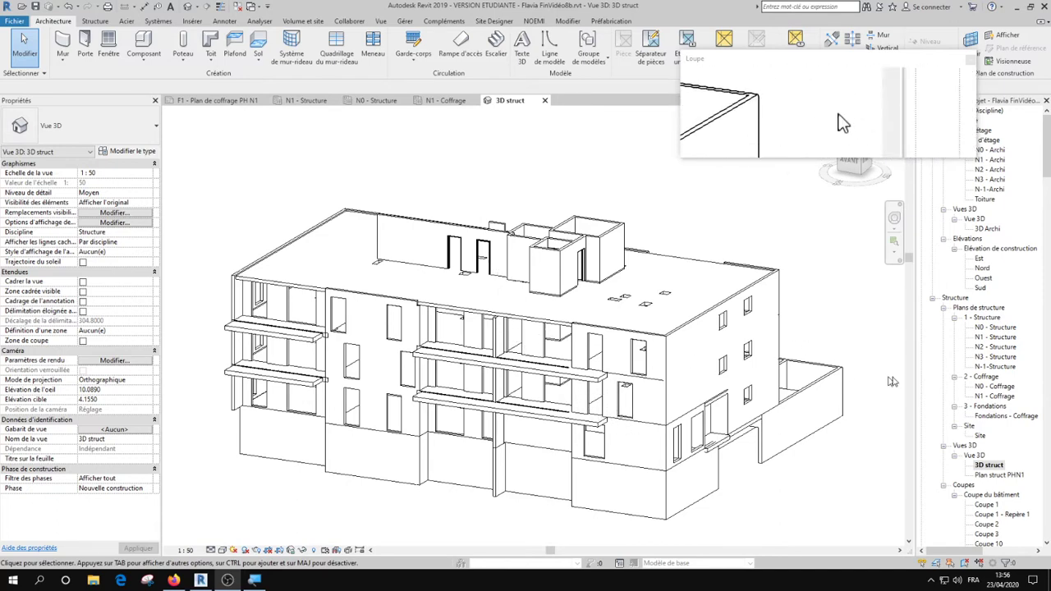
double_click(994, 336)
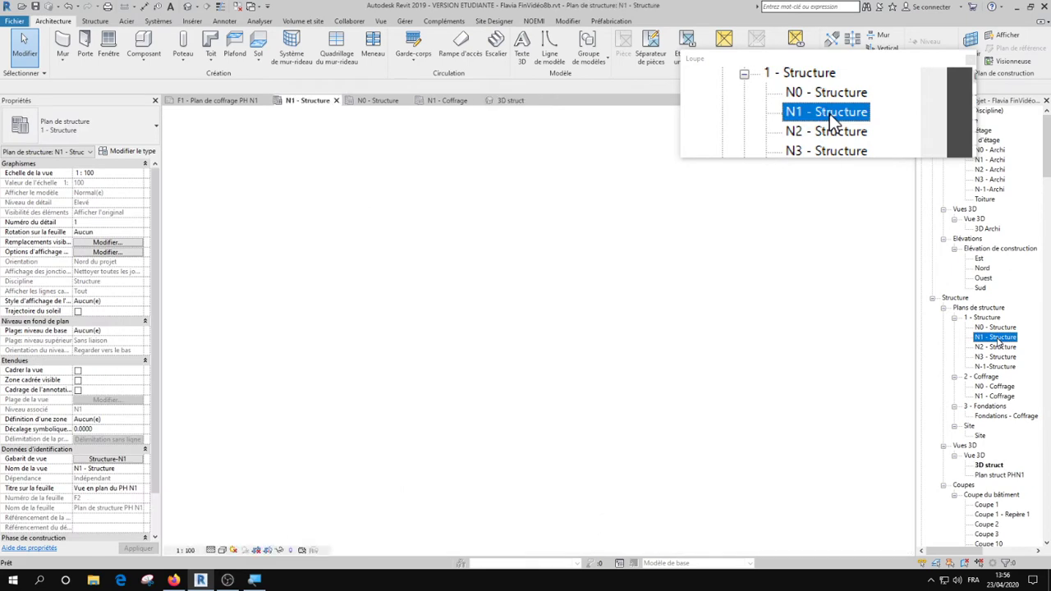
middle_click_drag(606, 302, 593, 345)
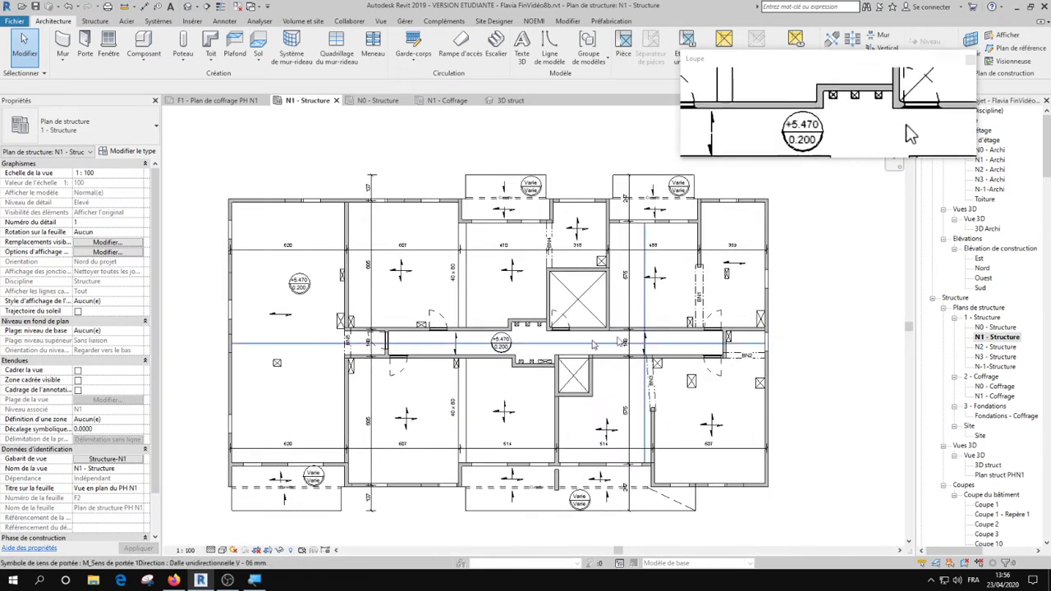
left_click(999, 338)
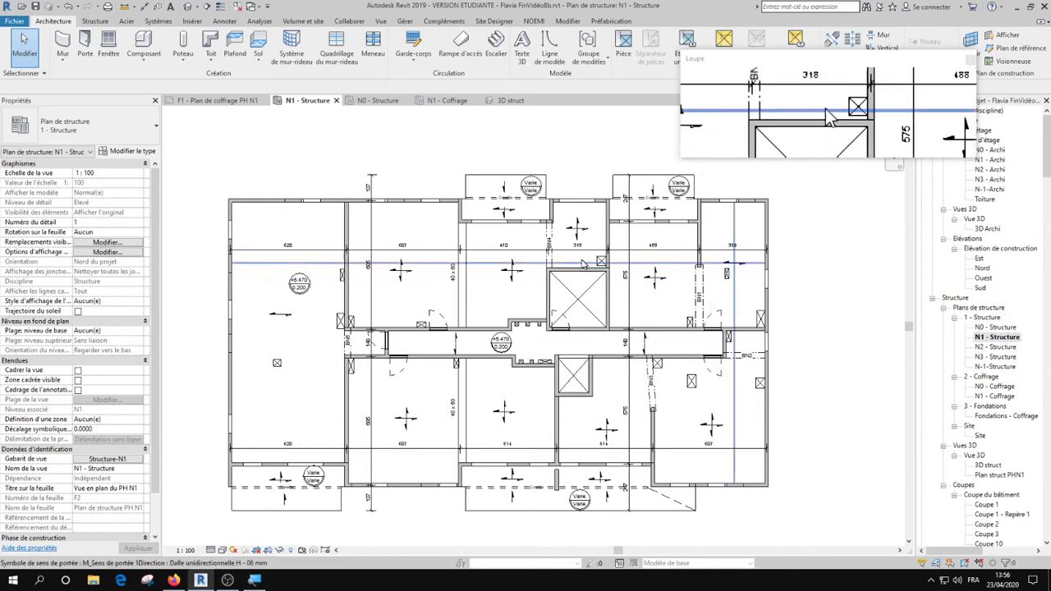
Open the N1 - Coffrage plan view and show the whole floor plan.
left_click(994, 397)
double_click(994, 397)
scroll(567, 369, "down", 3)
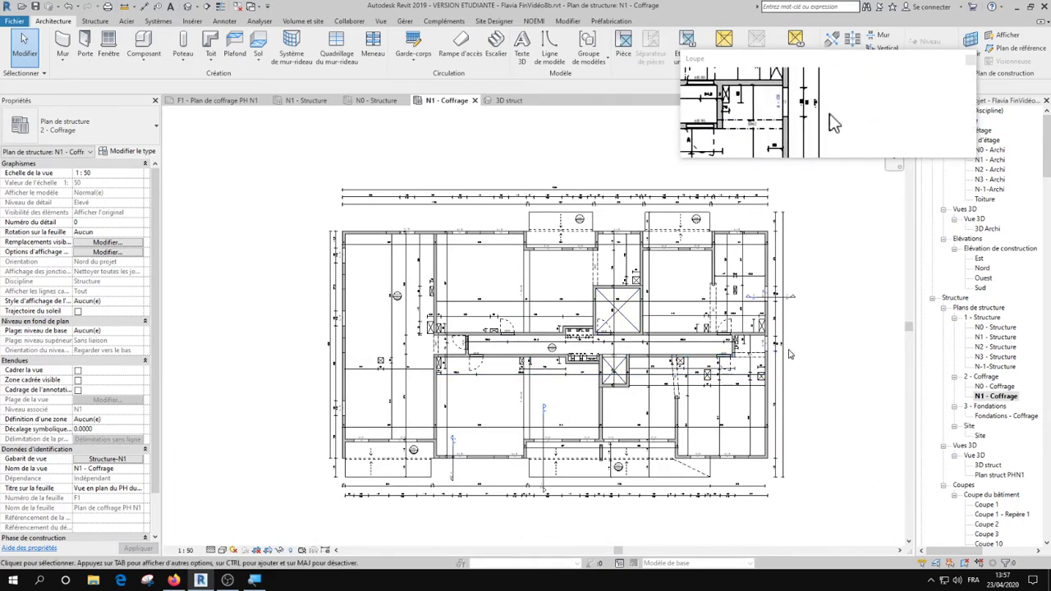
middle_click_drag(796, 360, 726, 354)
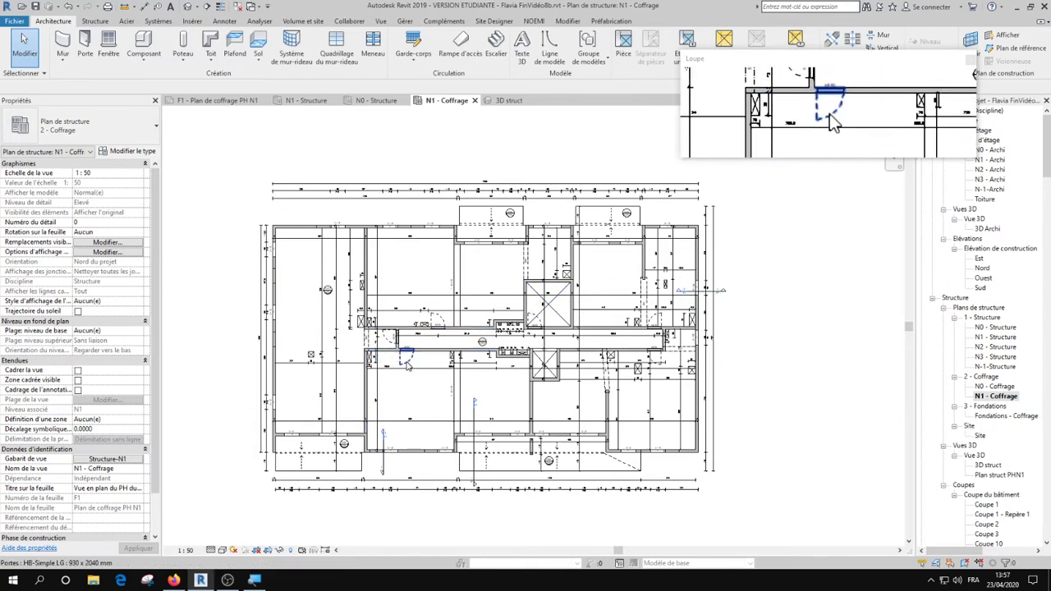
Examine the HB 93 door and its dashed swing in the lower corridor wall, near beam BN5.
scroll(402, 362, "up", 3)
scroll(407, 366, "up", 3)
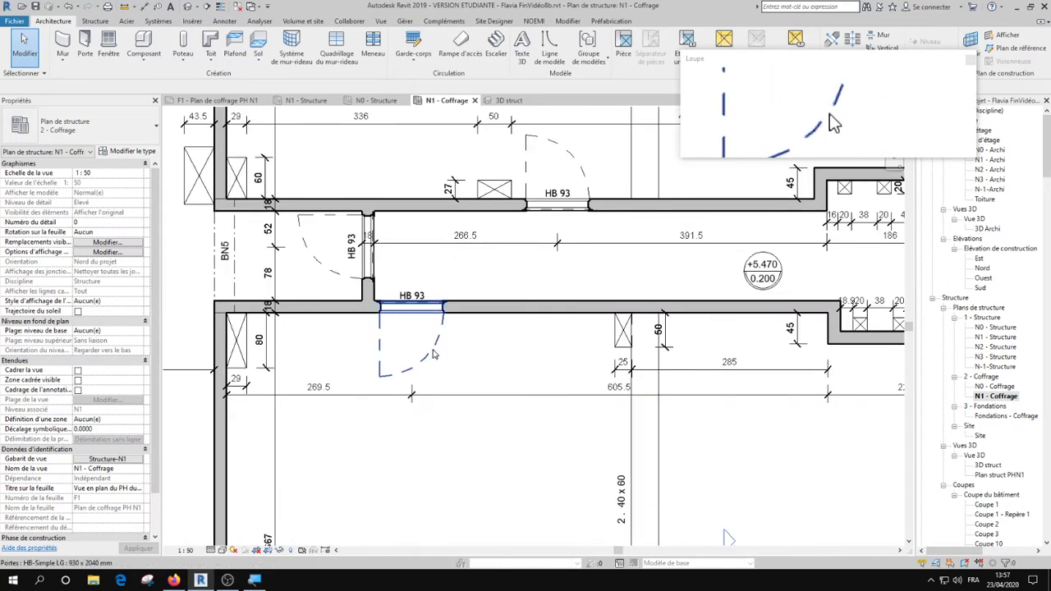
left_click(434, 355)
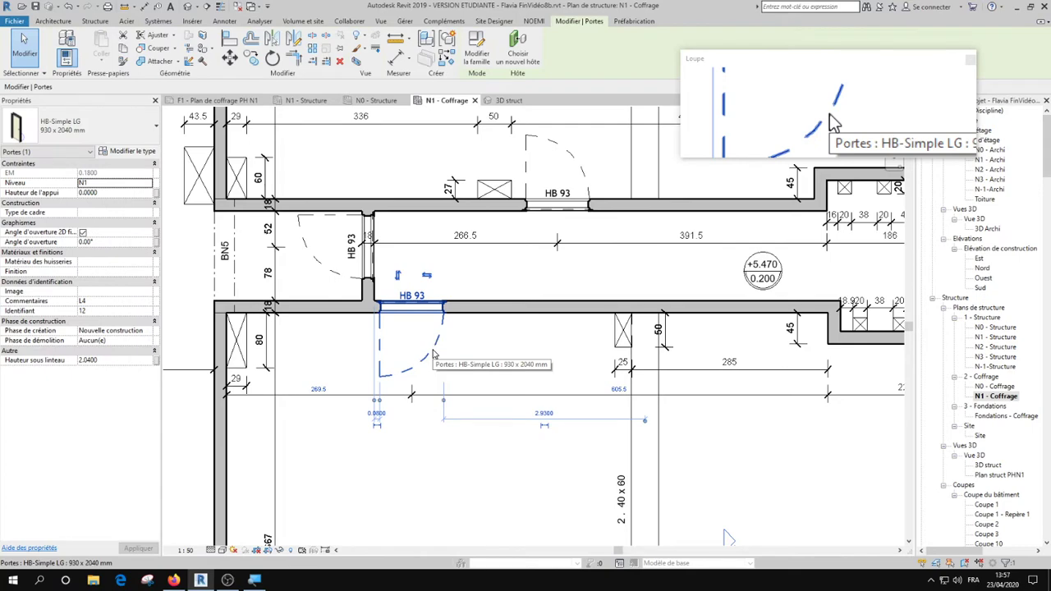
left_click(436, 373)
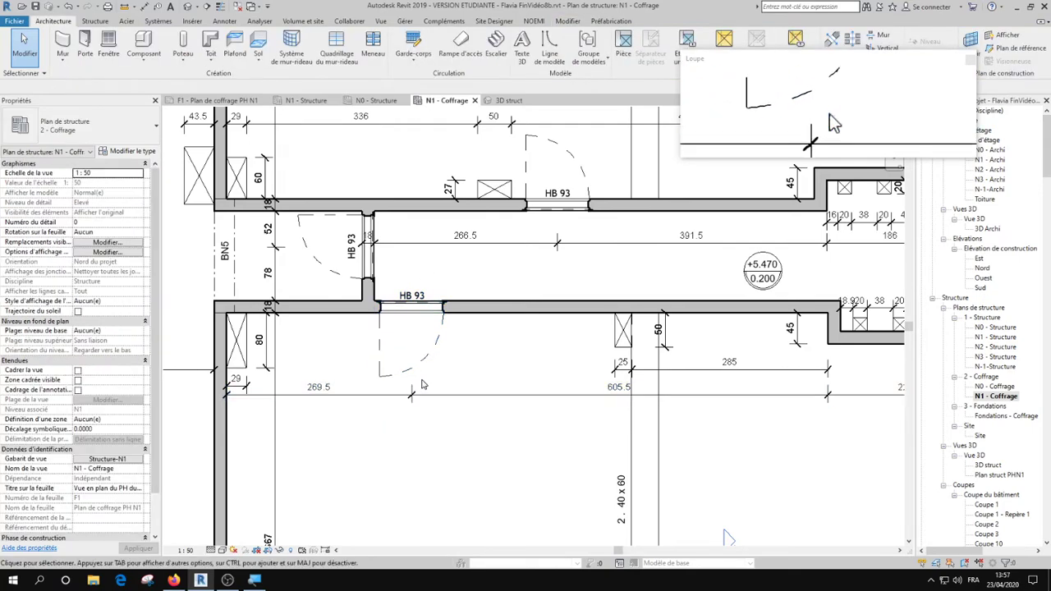
scroll(436, 372, "down", 5)
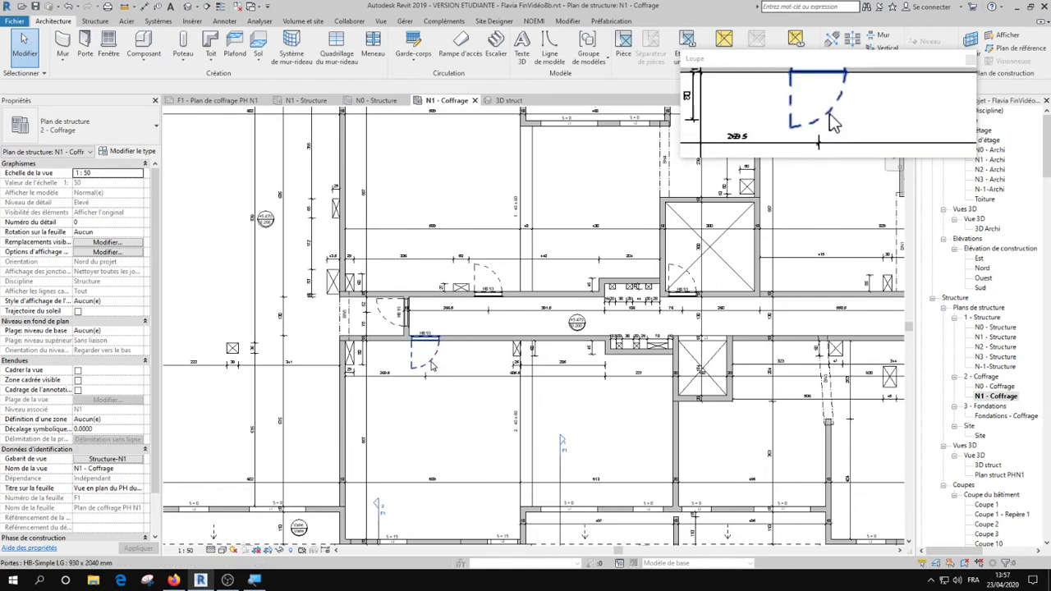
left_click(422, 362)
left_click(390, 388)
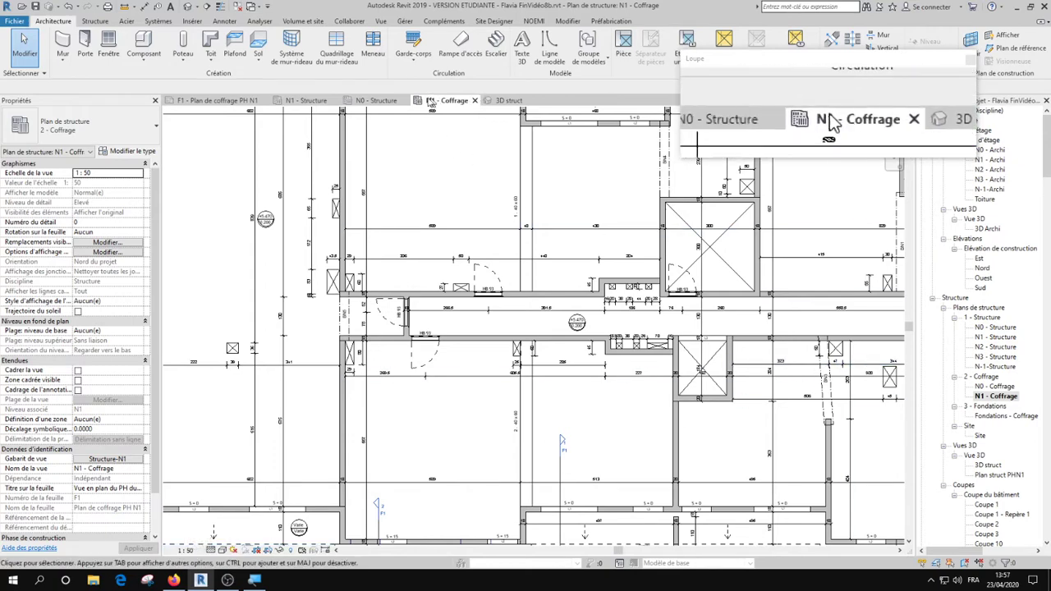
Return to the N1 - Structure plan and open its view template assignment.
left_click(314, 104)
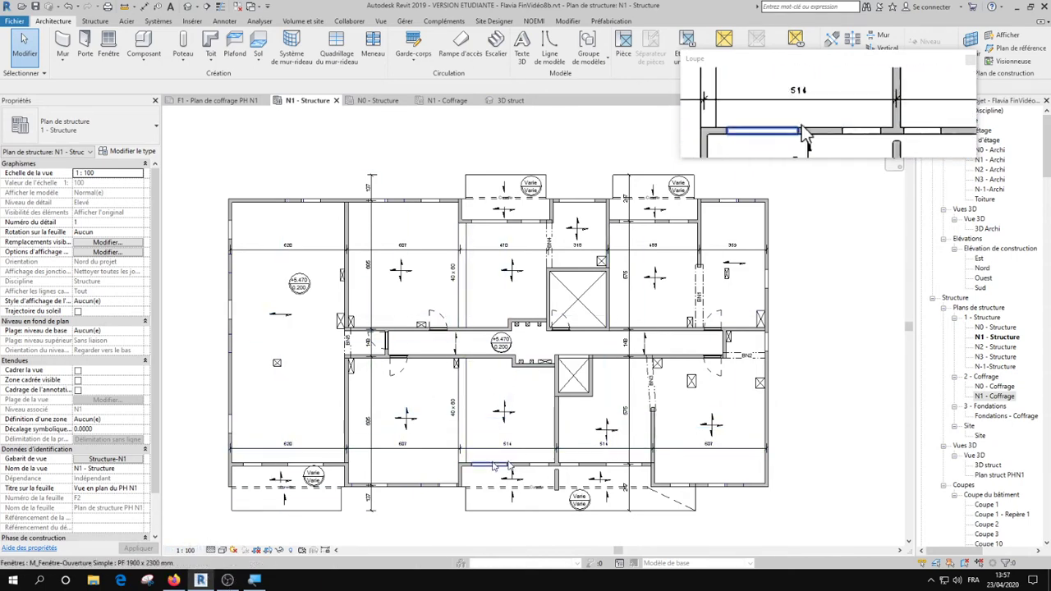
scroll(410, 367, "up", 3)
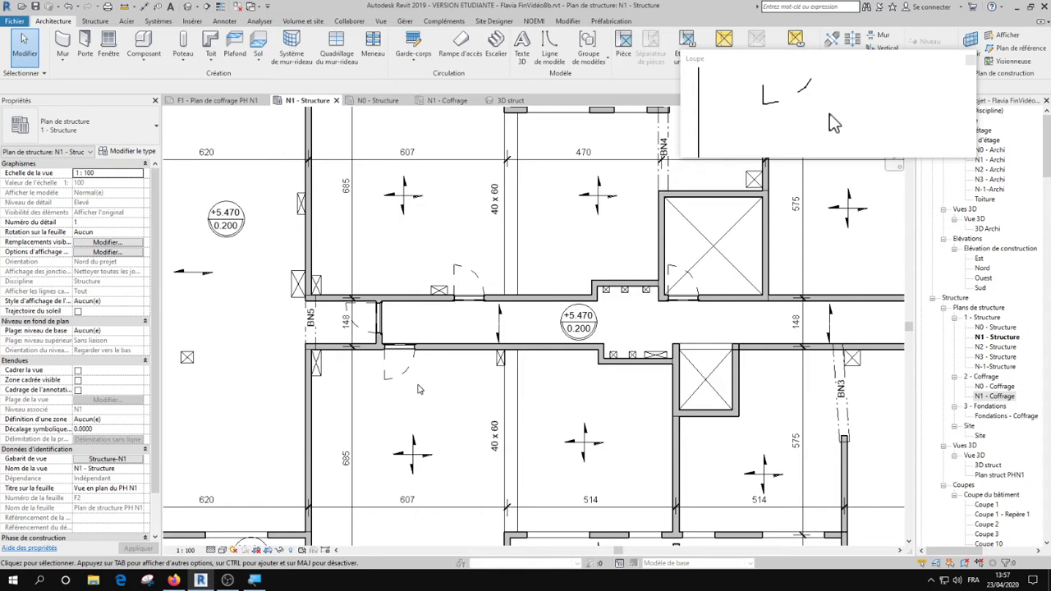
left_click(104, 467)
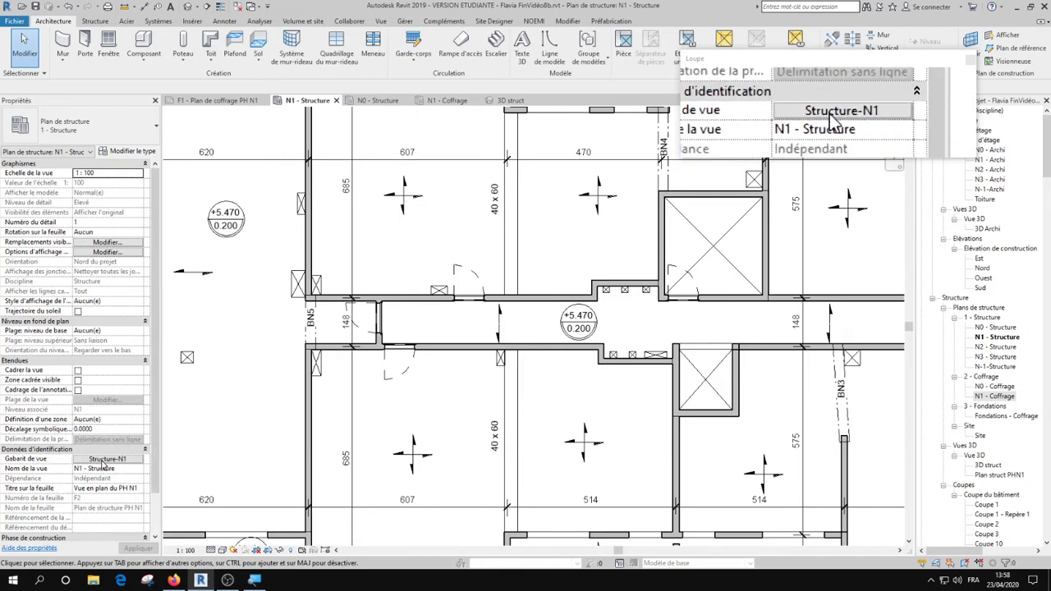
left_click(105, 462)
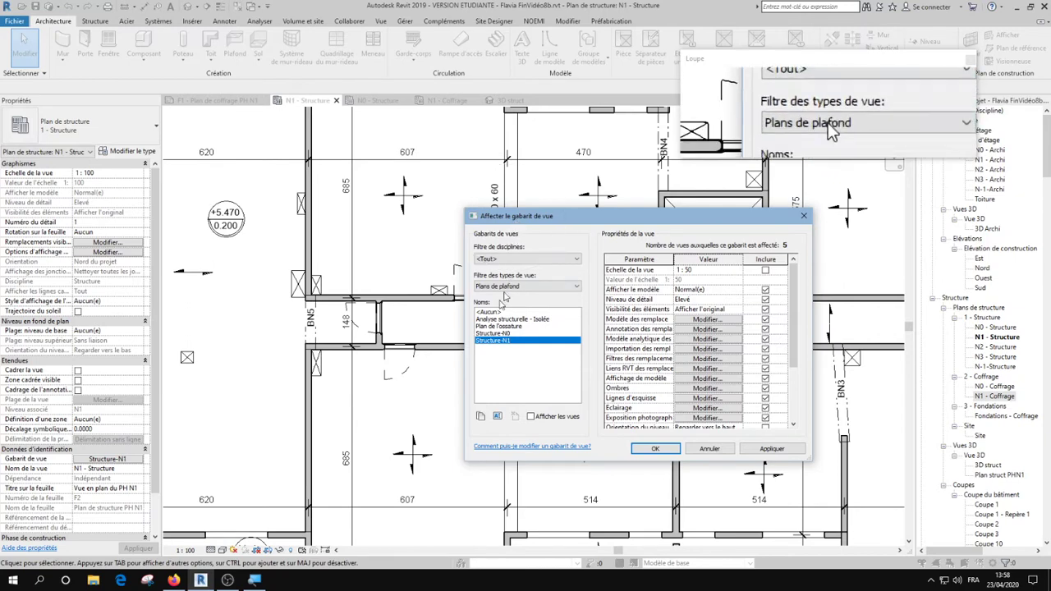
Duplicate the Structure-N1 view template under the name Plancher Haut.
left_click(490, 339)
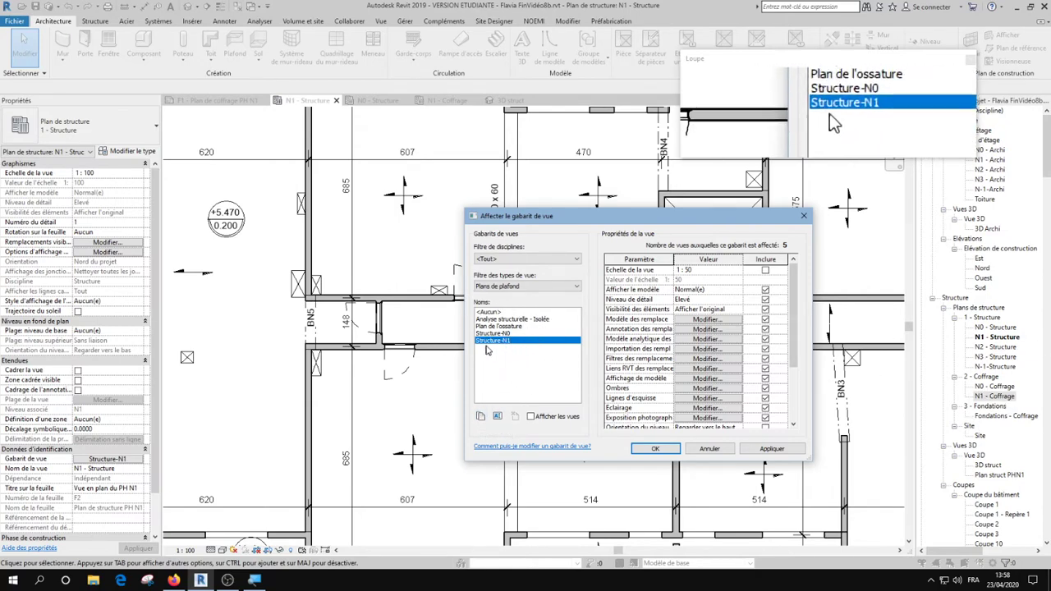
left_click(482, 417)
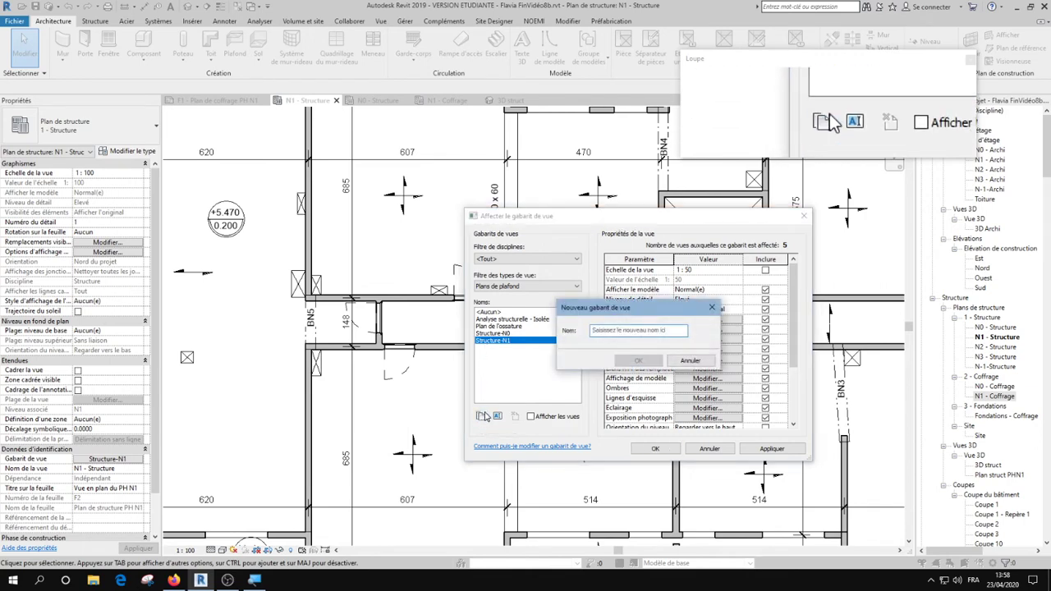
type("P")
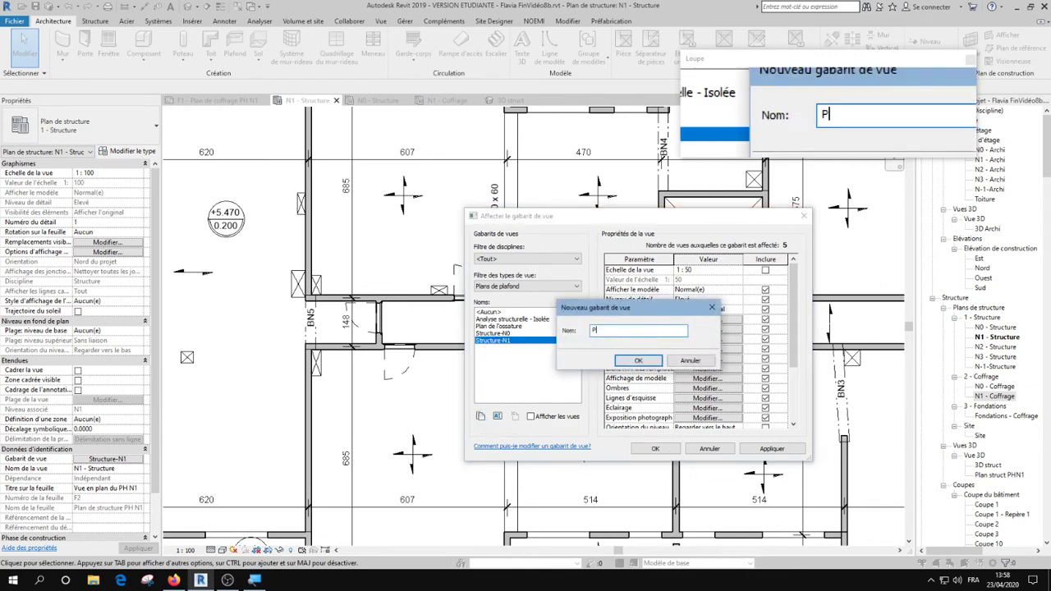
type("la")
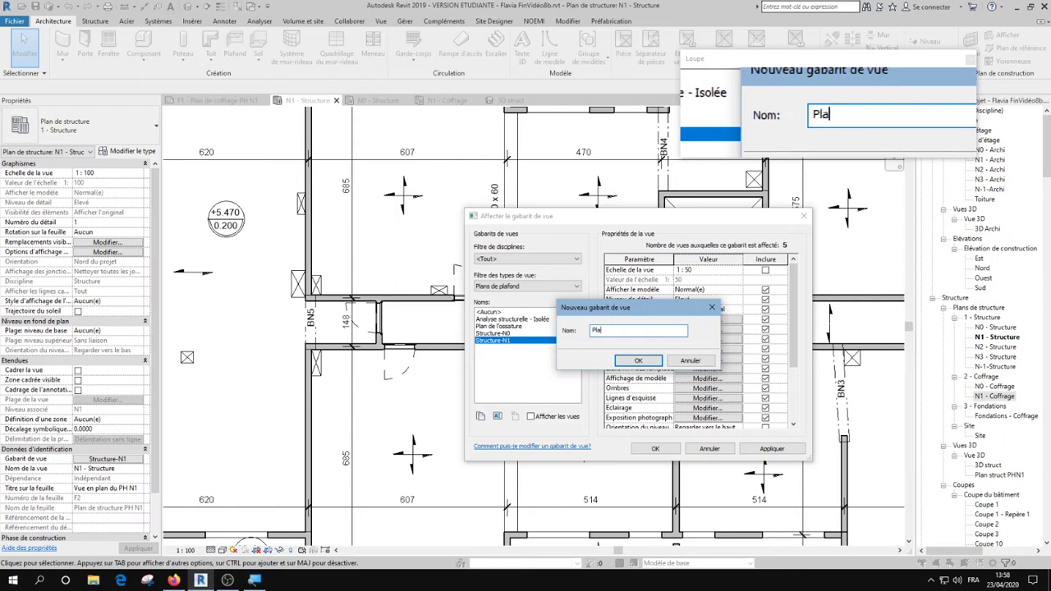
type("ncher H")
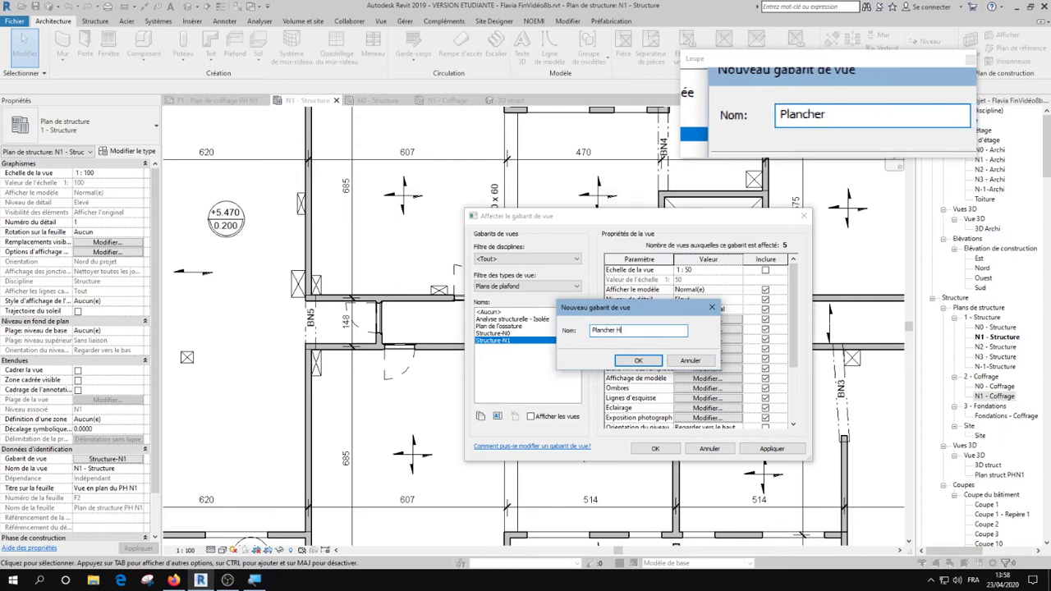
type("aut")
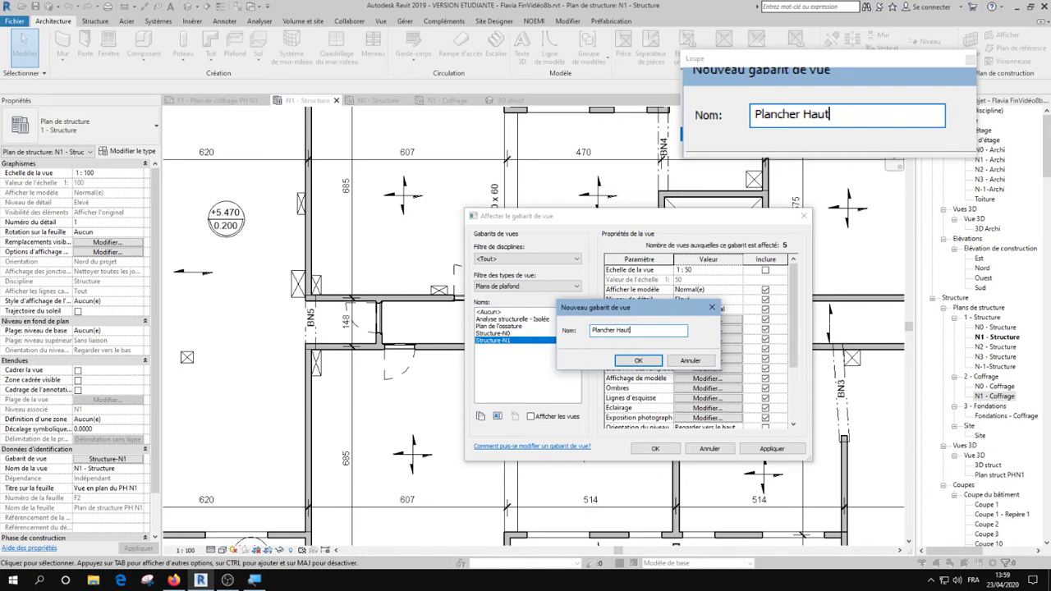
left_click(636, 361)
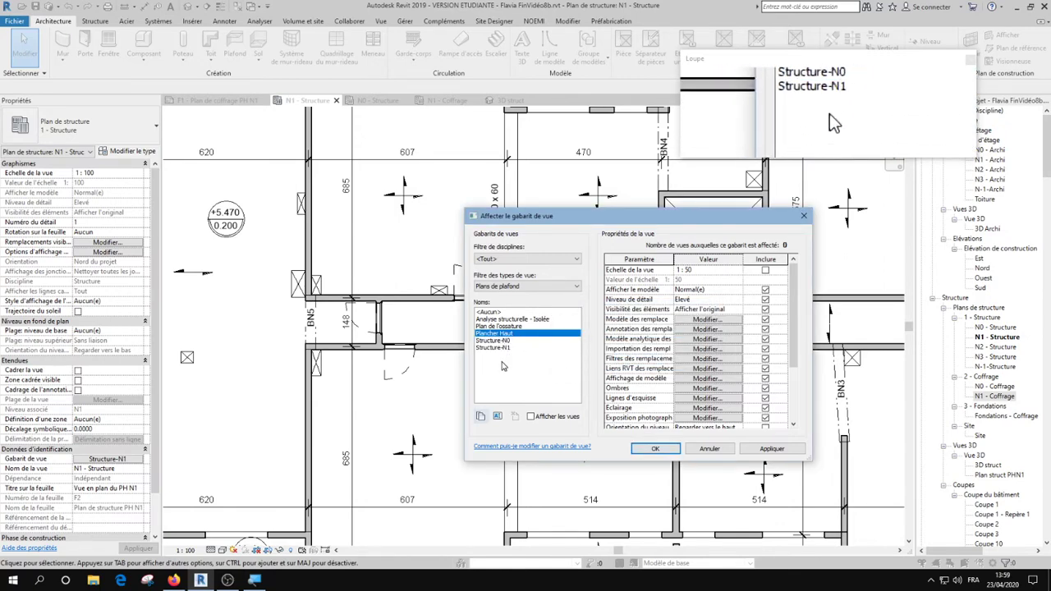
Rename the Structure-N1 view template as Coffrage PH N1.
left_click(489, 349)
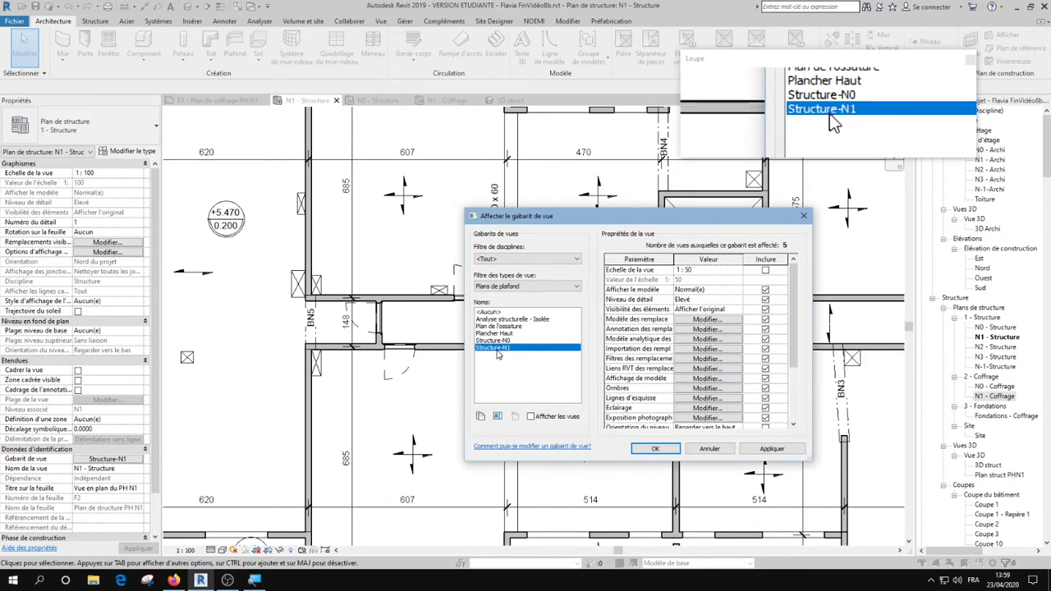
left_click(496, 417)
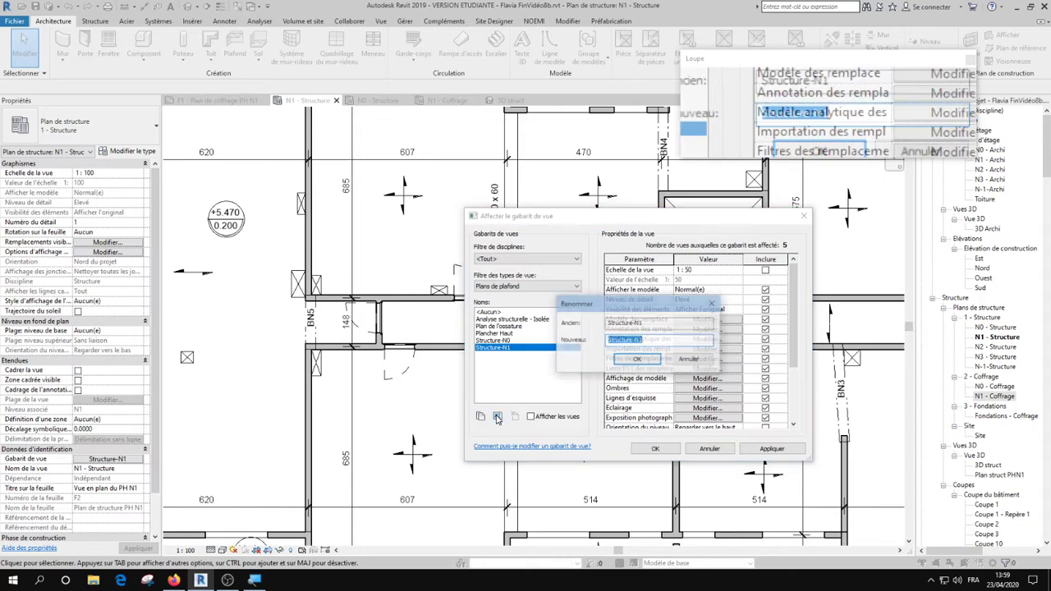
left_click(643, 339)
key("Home")
key("Delete")
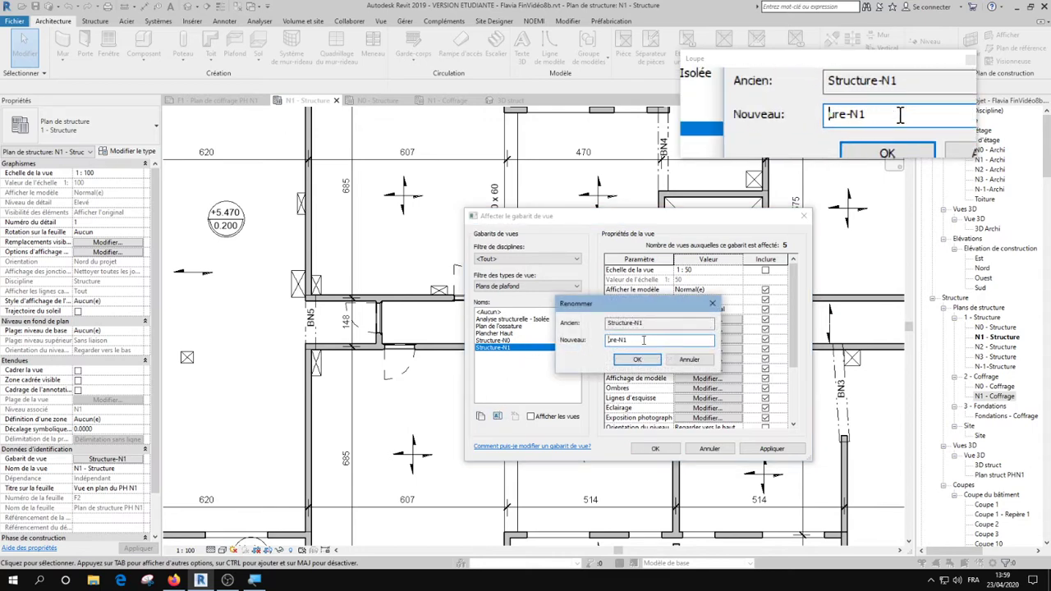
type("Cor")
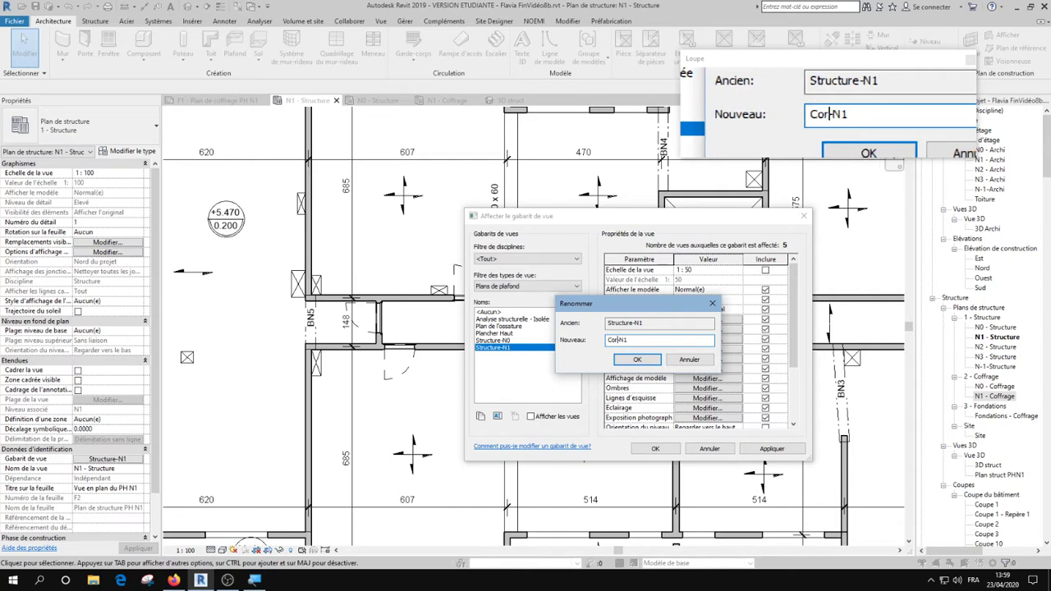
key("BackSpace")
type("ffr")
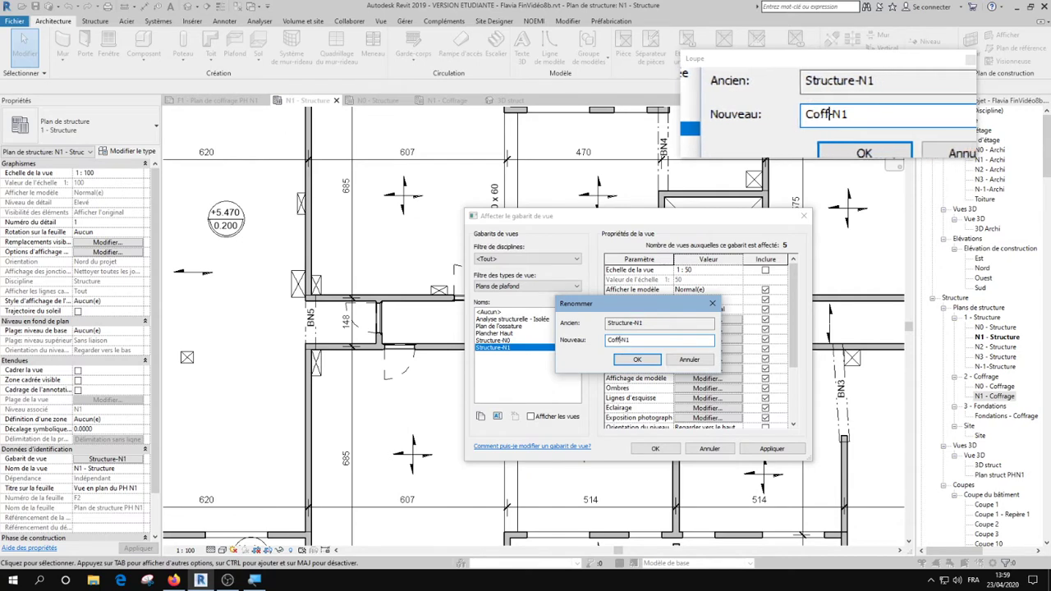
type("age")
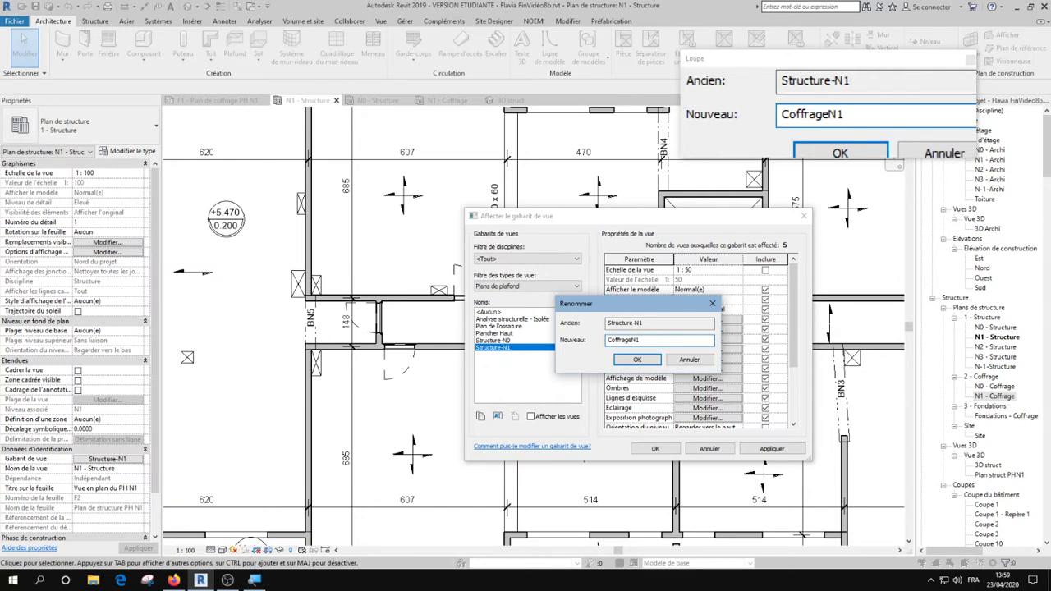
key("Delete")
type("Ph")
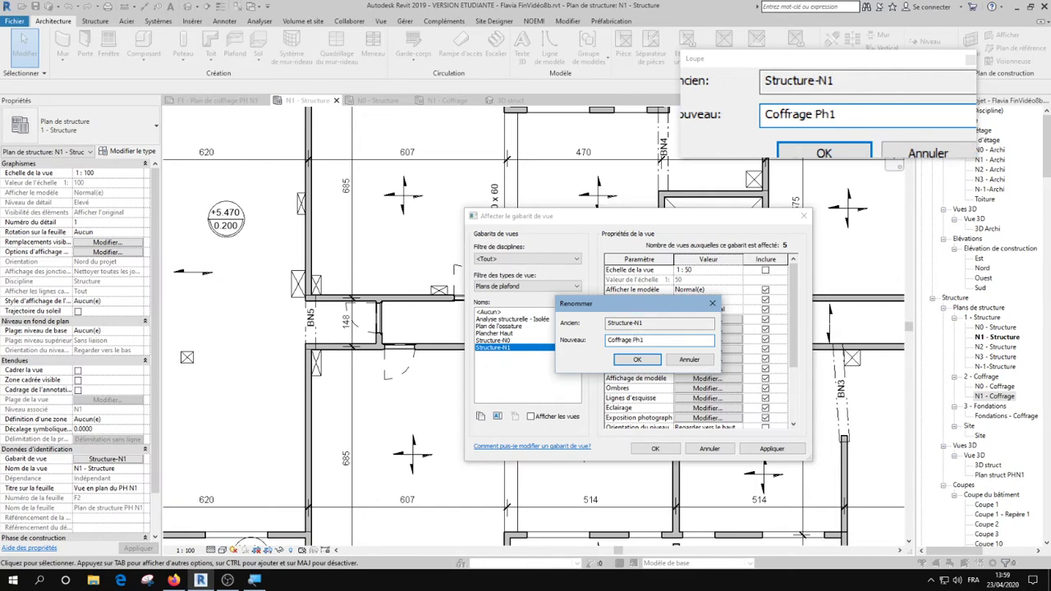
key("BackSpace")
type("H")
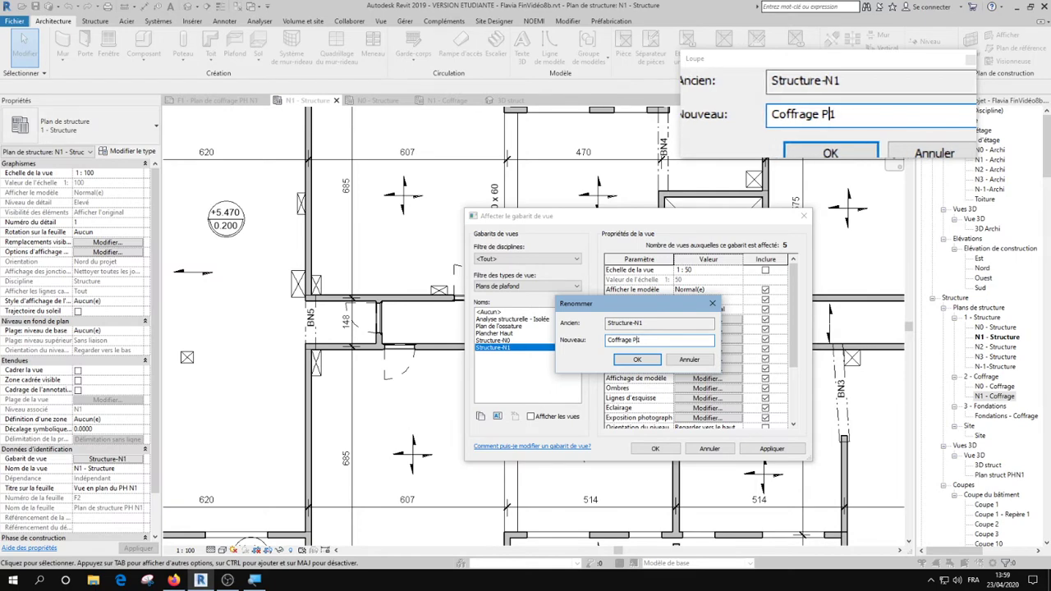
type(" N1")
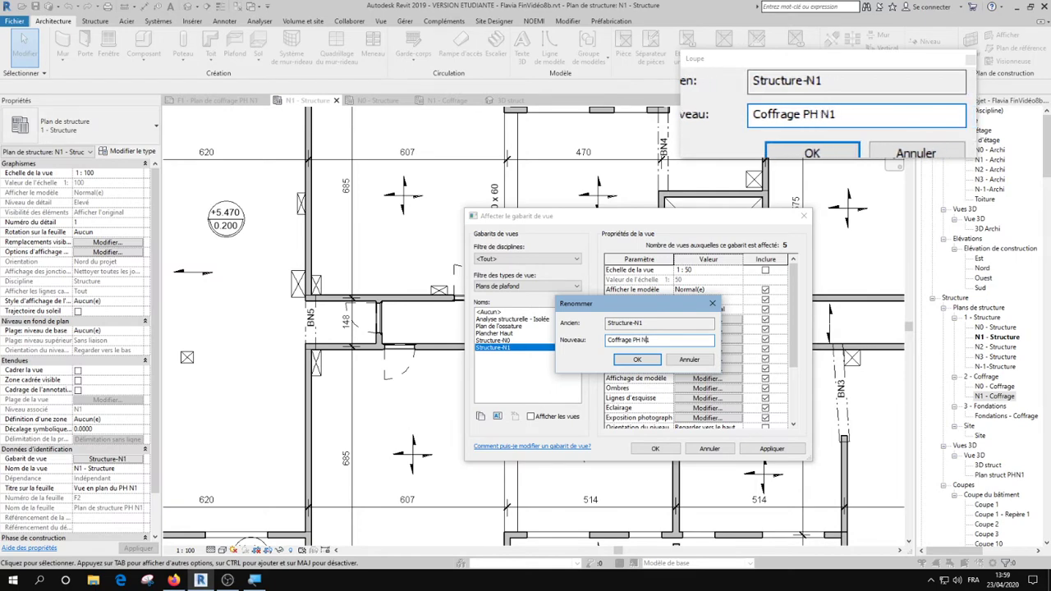
left_click(637, 359)
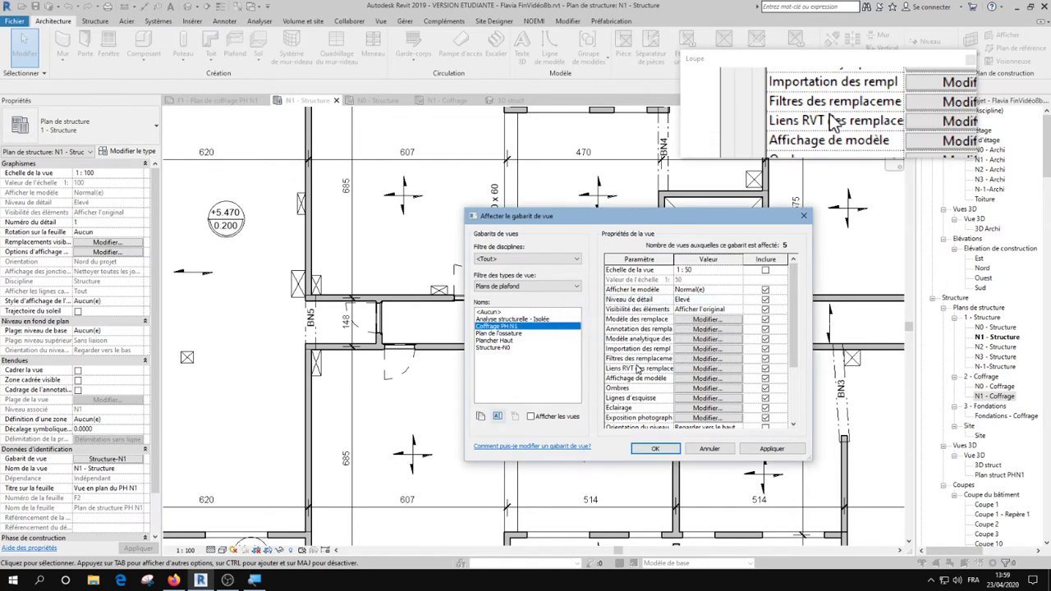
Rename the Structure-N0 view template as Coffrage PH N0.
left_click(493, 348)
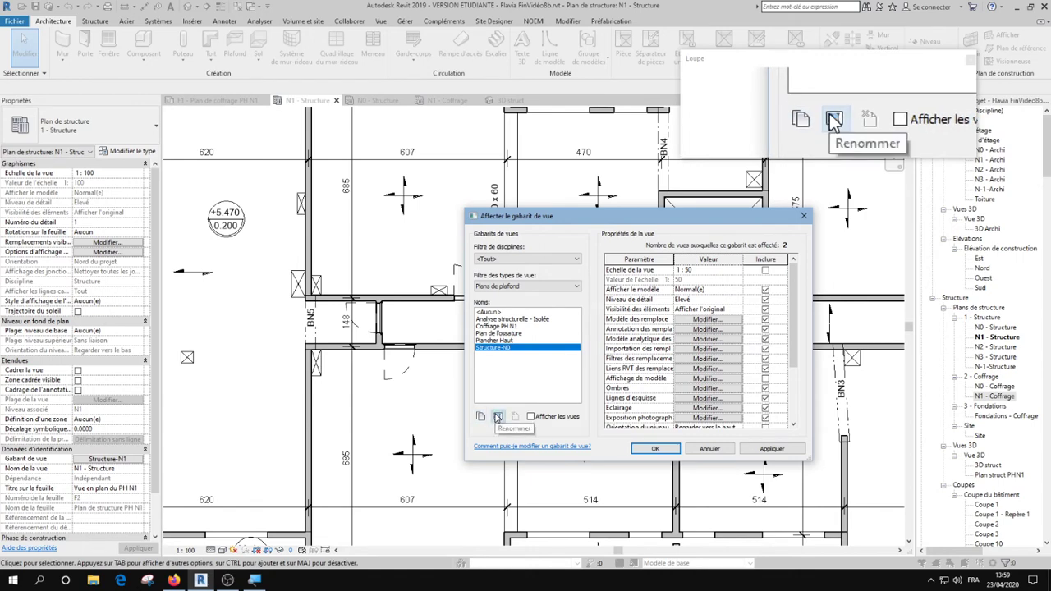
left_click(498, 416)
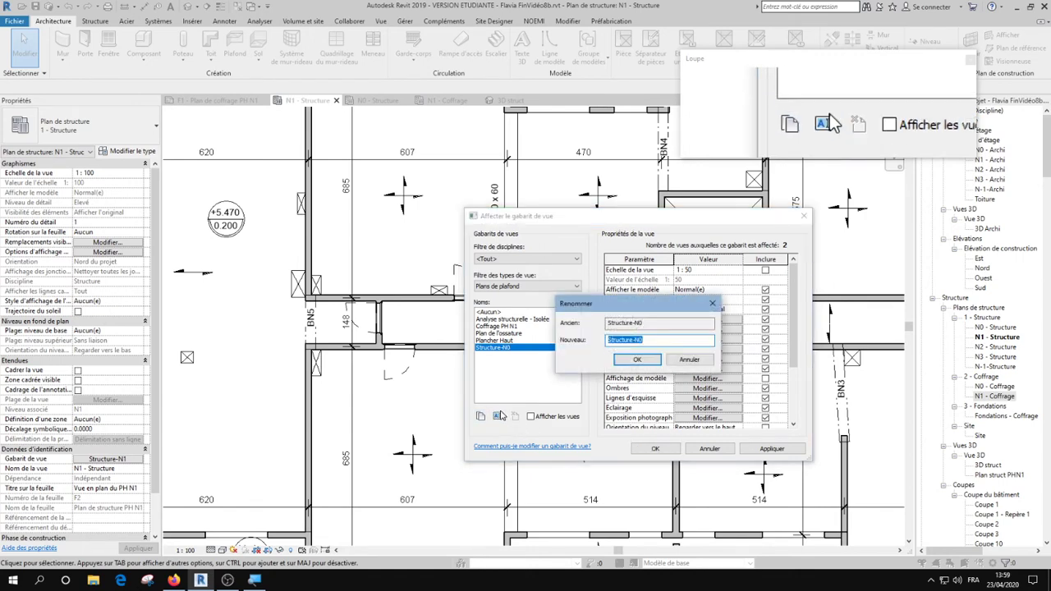
type("Coffrage PH")
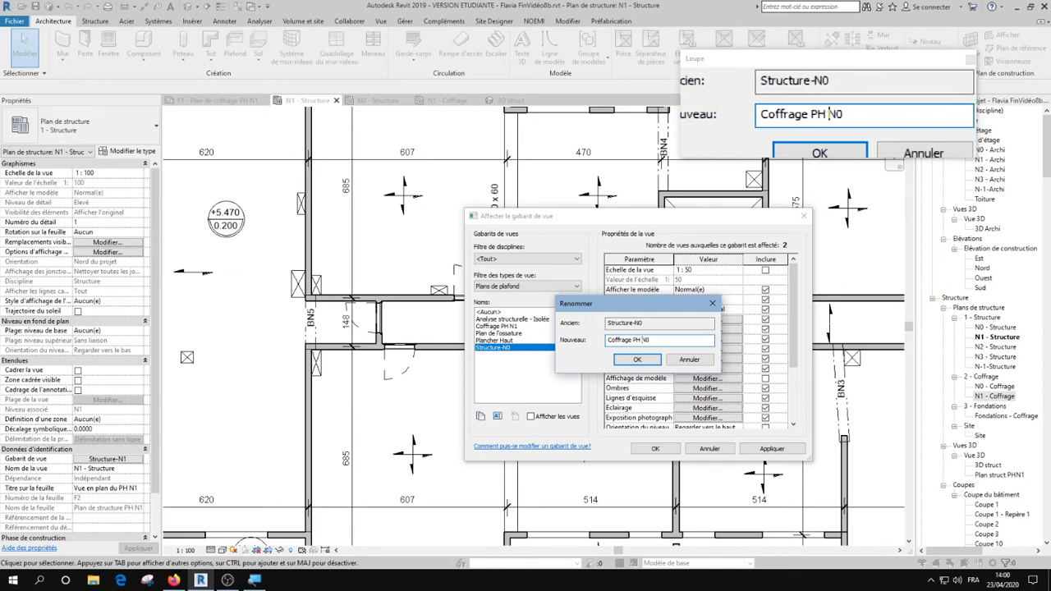
key("Return")
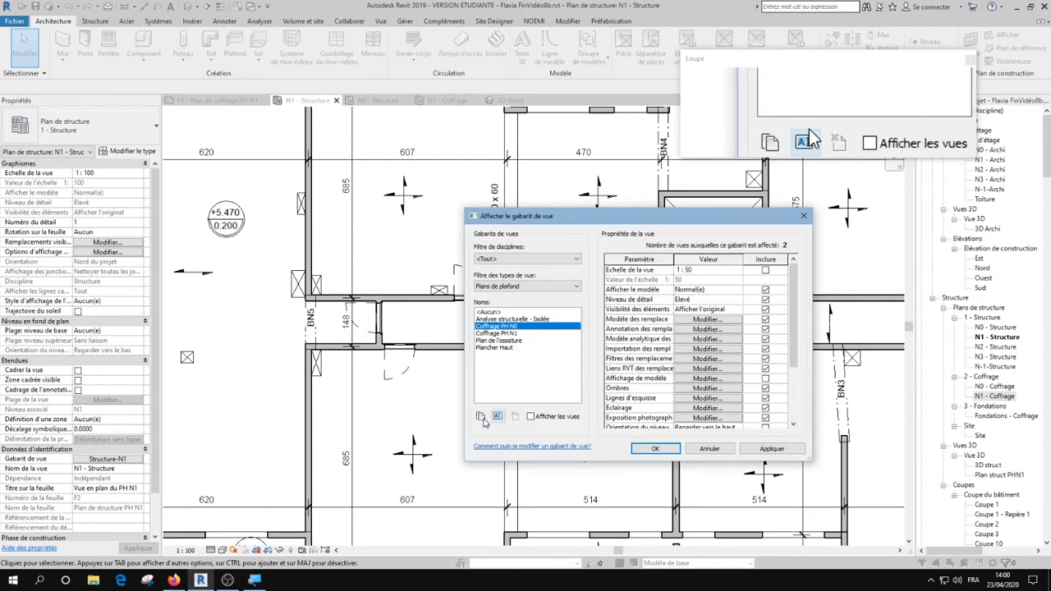
Assign the Plancher Haut view template to the N1 - Structure plan.
left_click(502, 342)
left_click(491, 348)
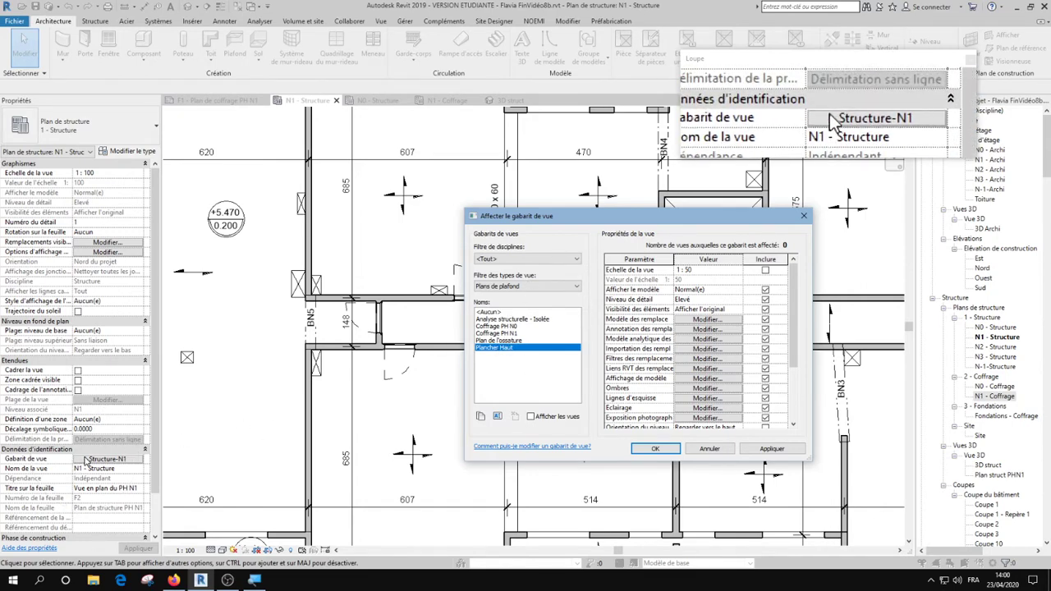
left_click(657, 450)
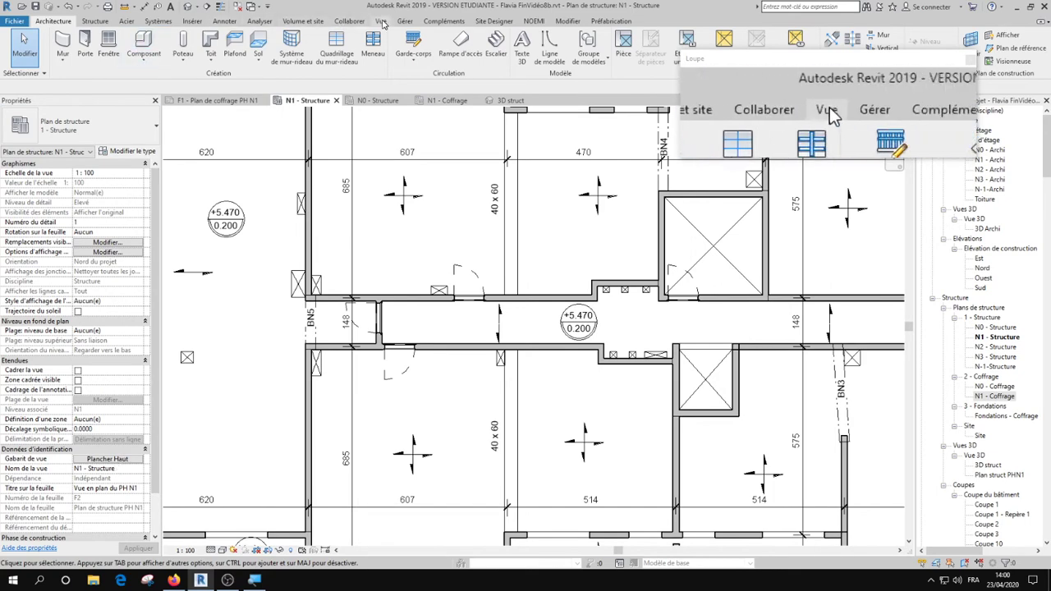
Review the project's view templates in the template manager, filtering them by the Plans de plafond view type.
left_click(381, 23)
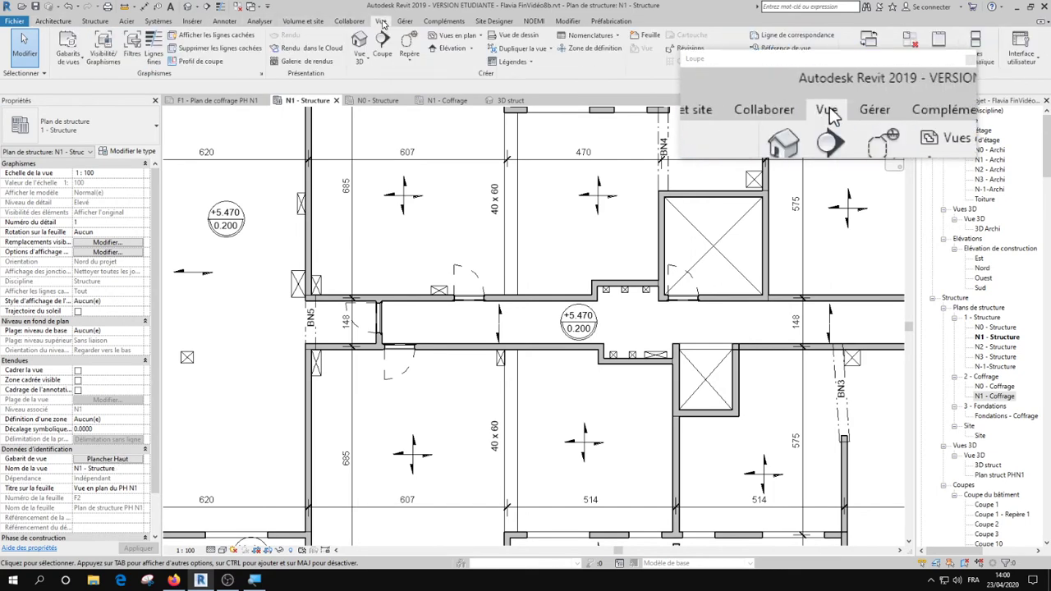
left_click(68, 54)
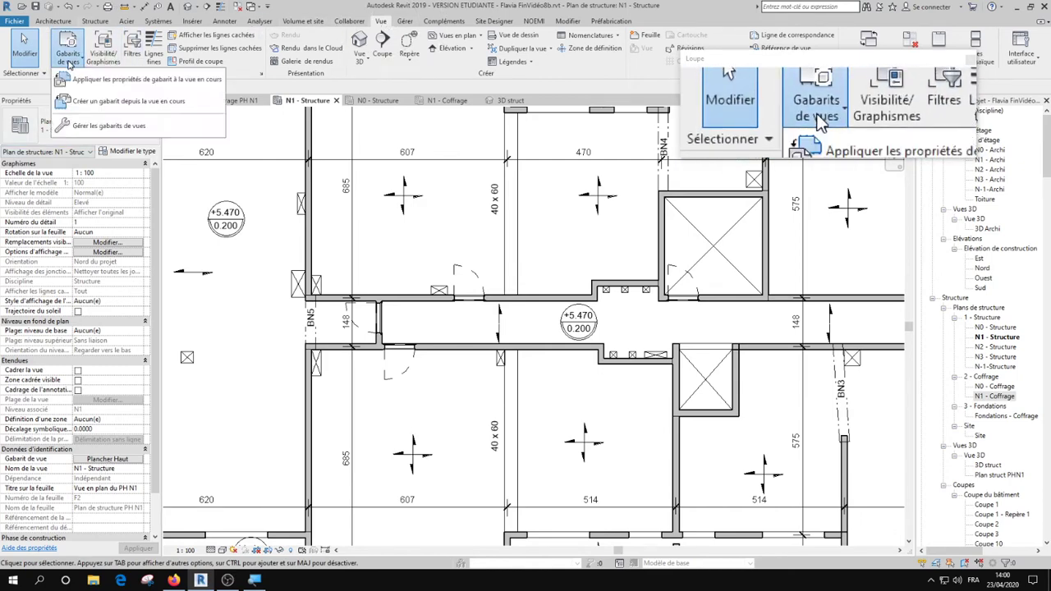
left_click(105, 127)
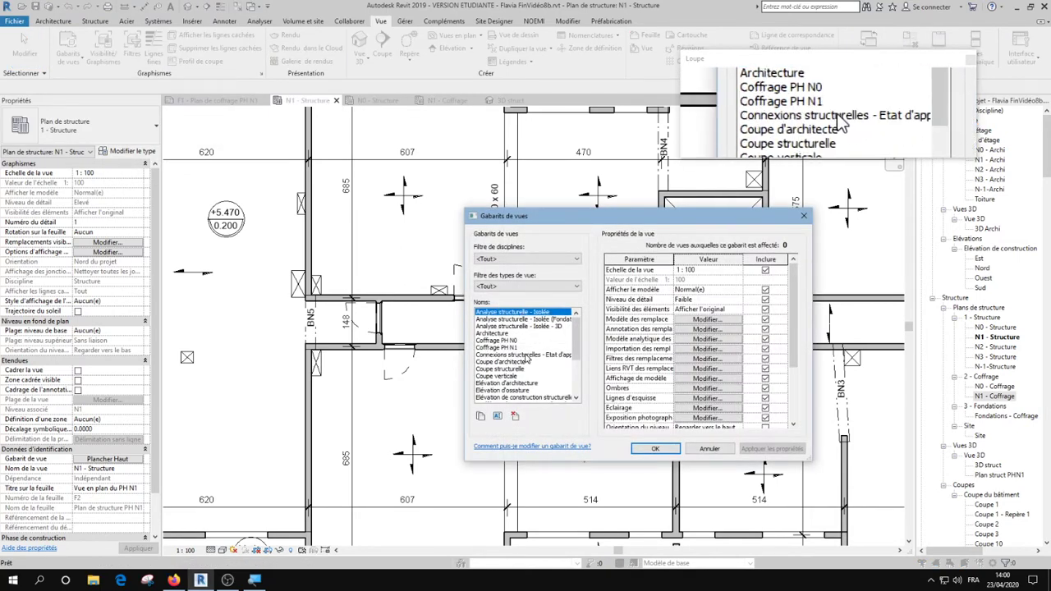
scroll(526, 360, "down", 3)
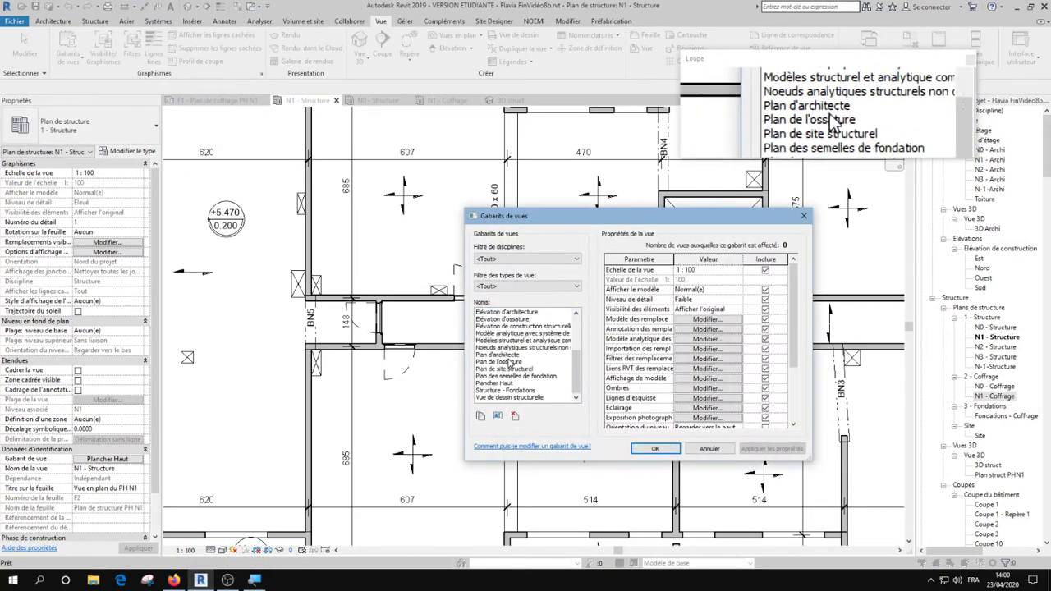
left_click(502, 286)
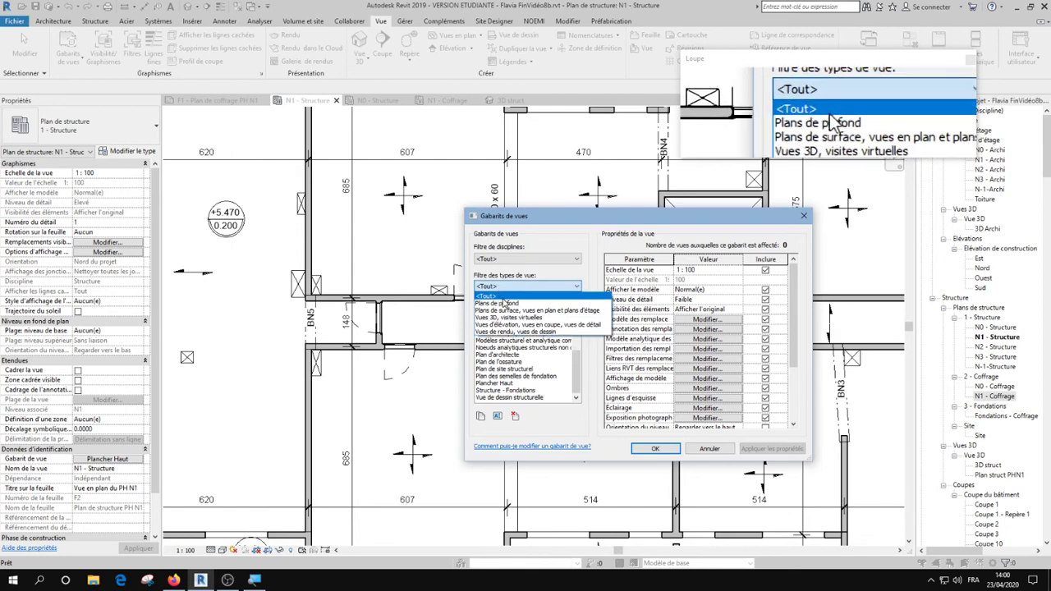
left_click(503, 303)
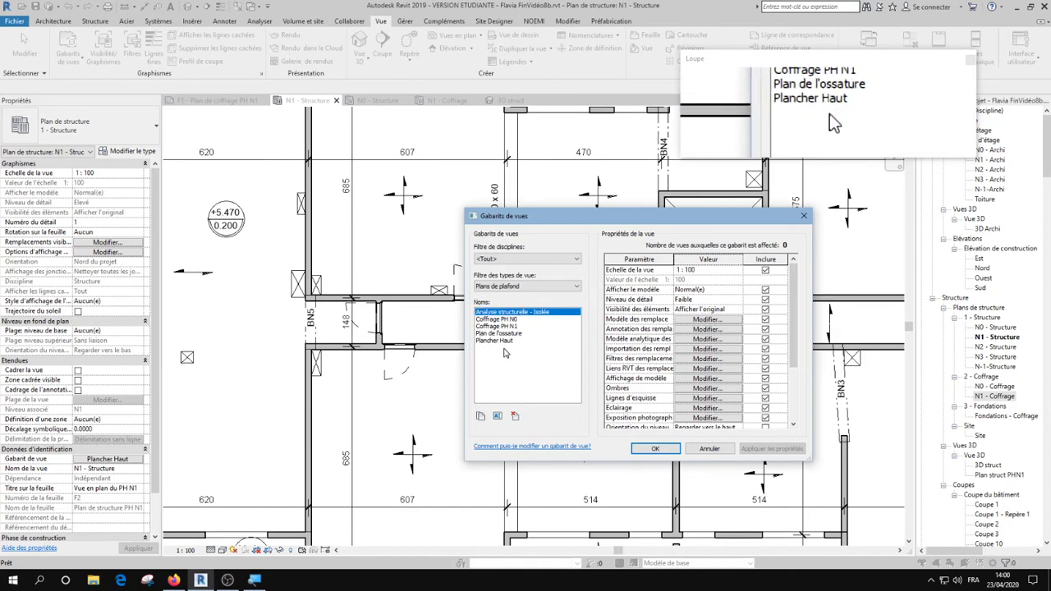
key("Escape")
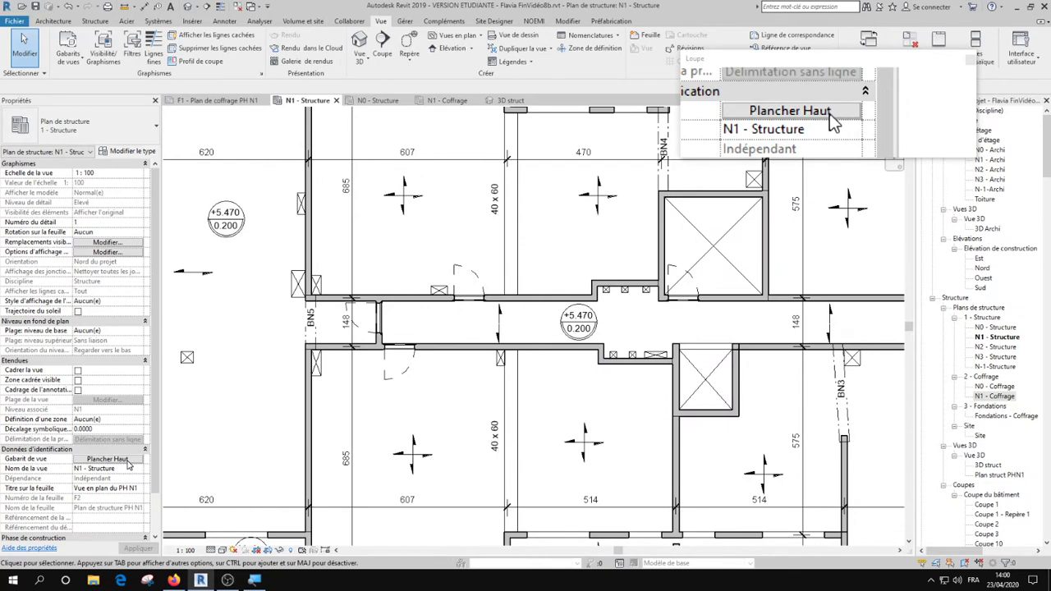
Set the view scale in the Plancher Haut template to 1 : 100.
left_click(125, 460)
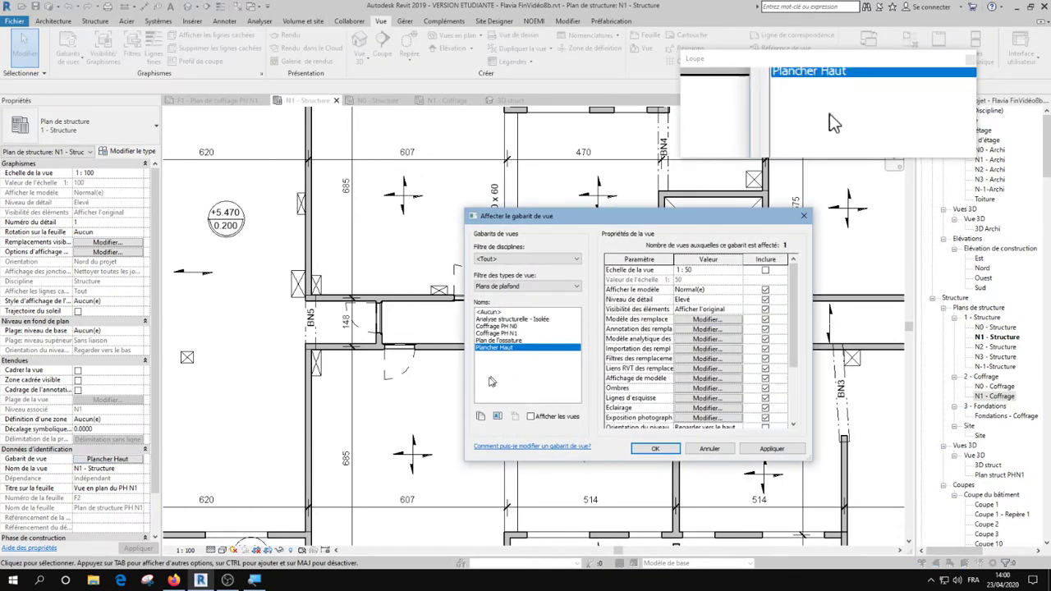
left_click(700, 271)
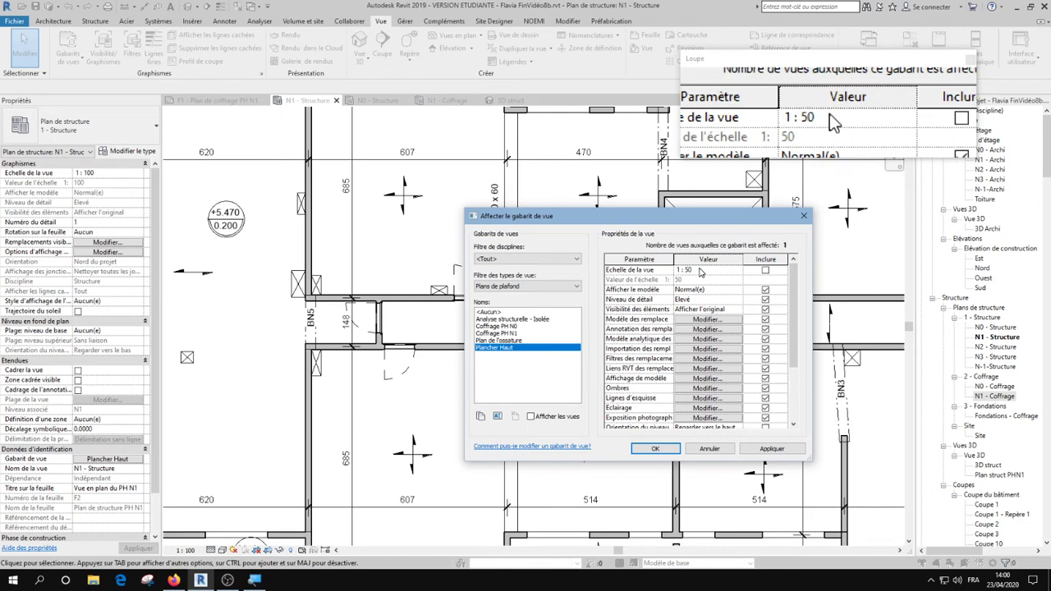
left_click(715, 271)
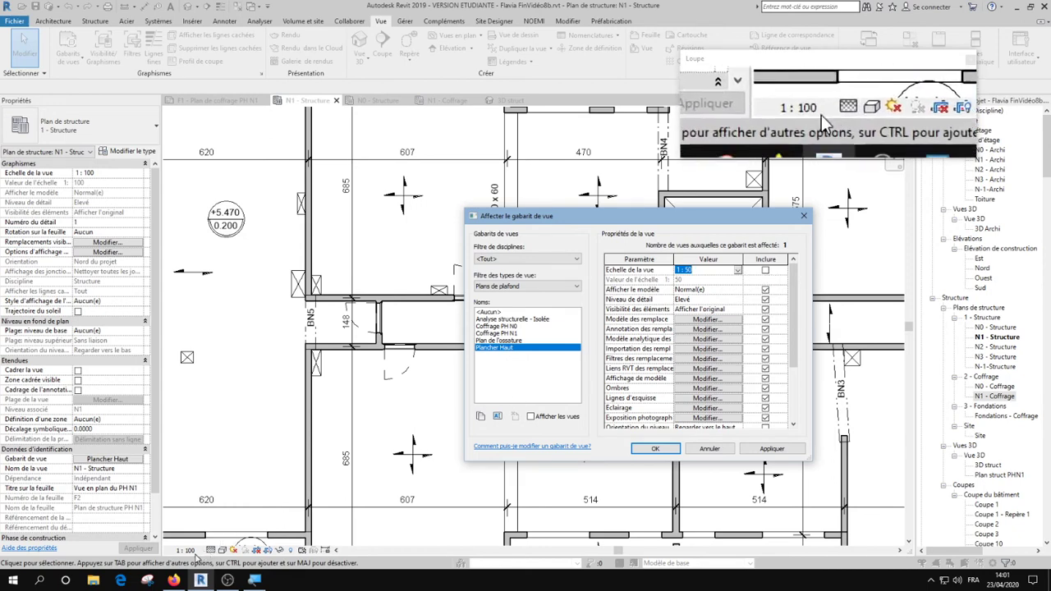
left_click(738, 271)
left_click(692, 296)
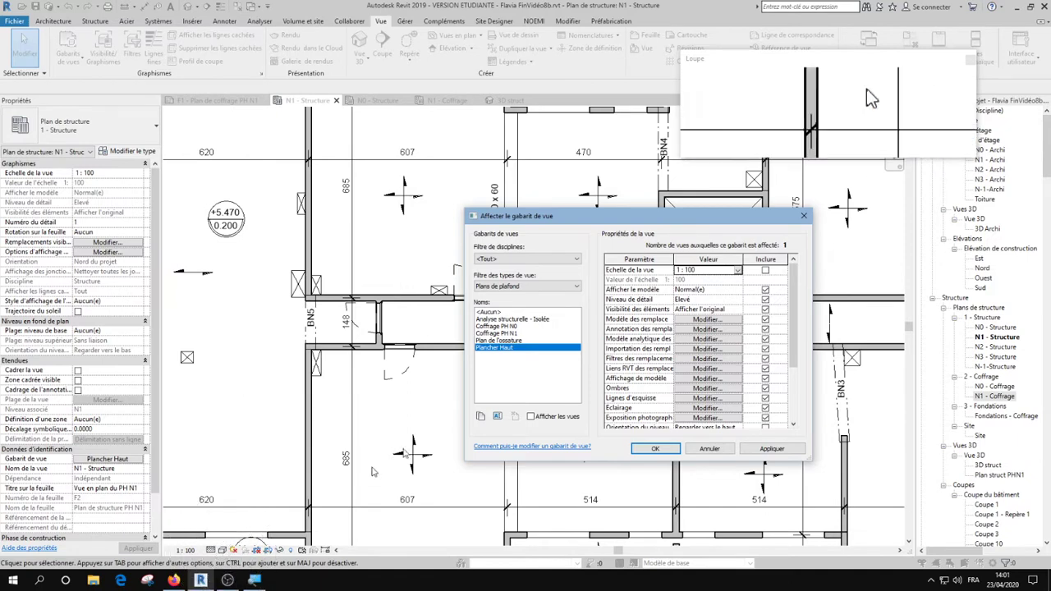
Choose Ligne cachée as the Plancher Haut template's model display style and accept the template settings.
left_click(694, 380)
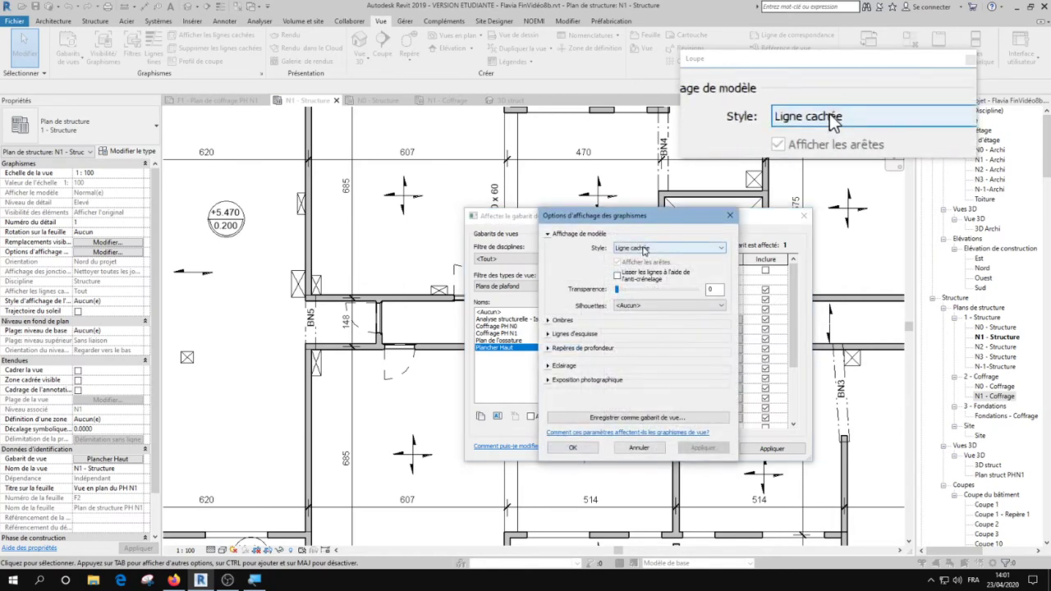
left_click(643, 249)
left_click(648, 255)
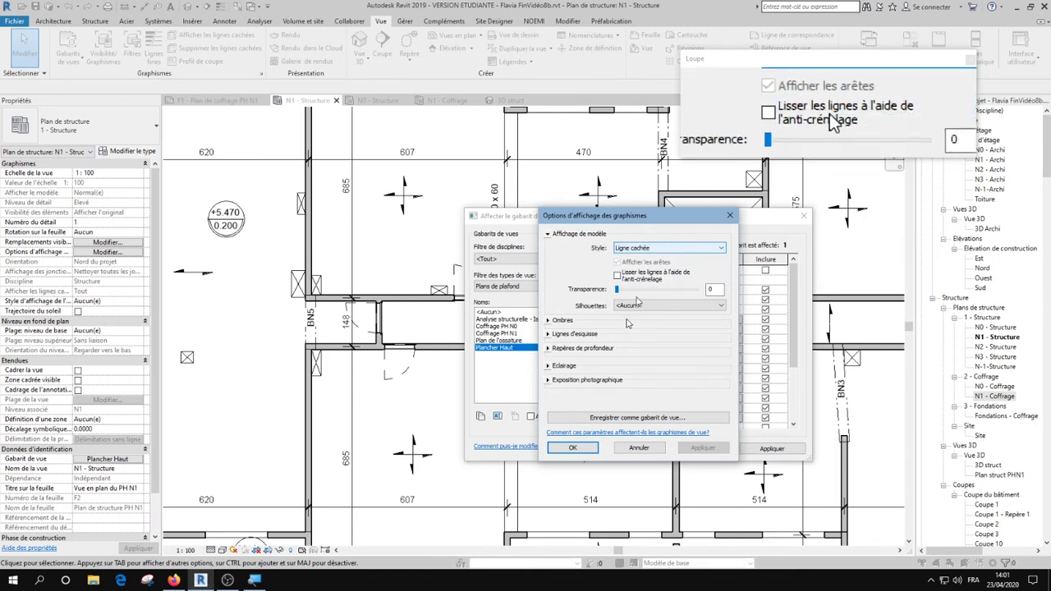
left_click(597, 449)
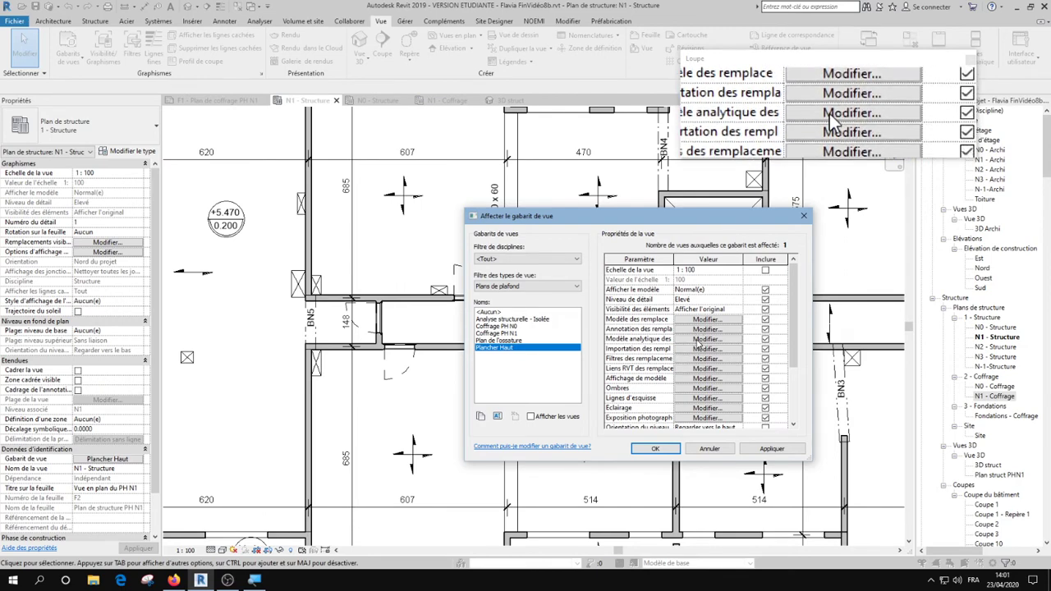
left_click(700, 382)
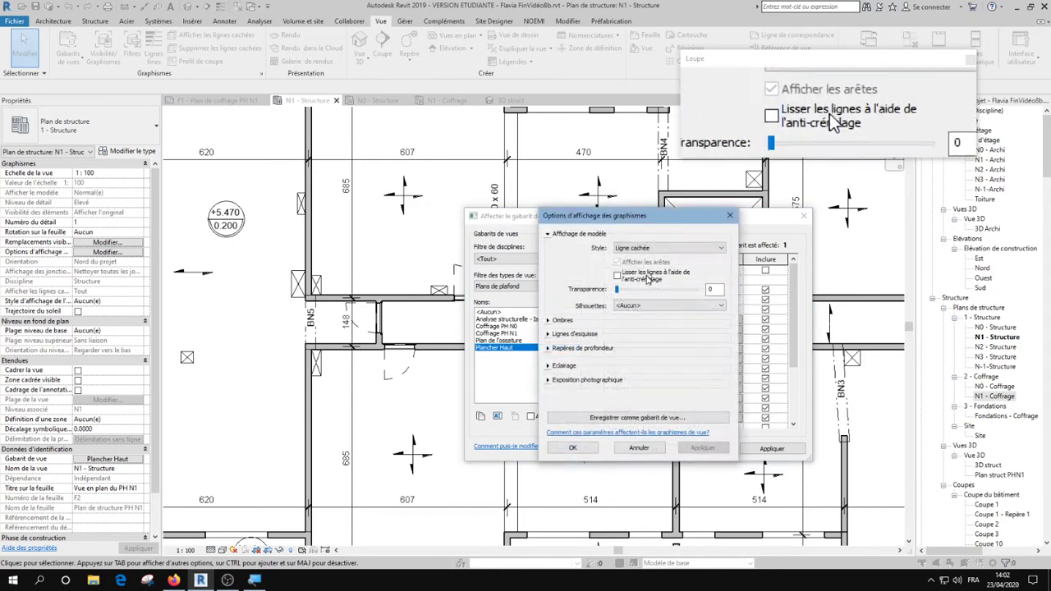
left_click(573, 448)
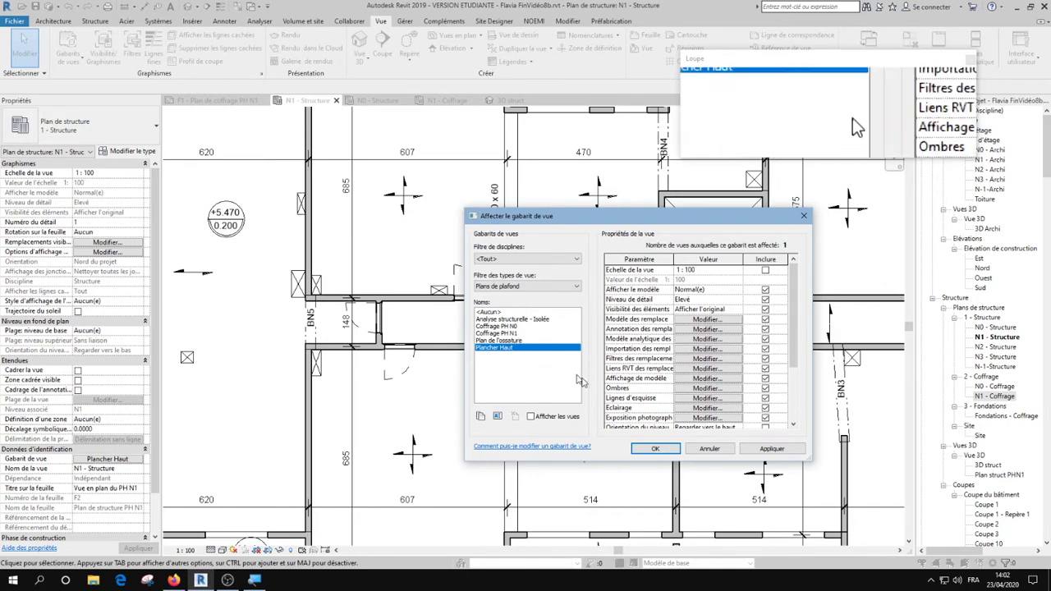
left_click(657, 448)
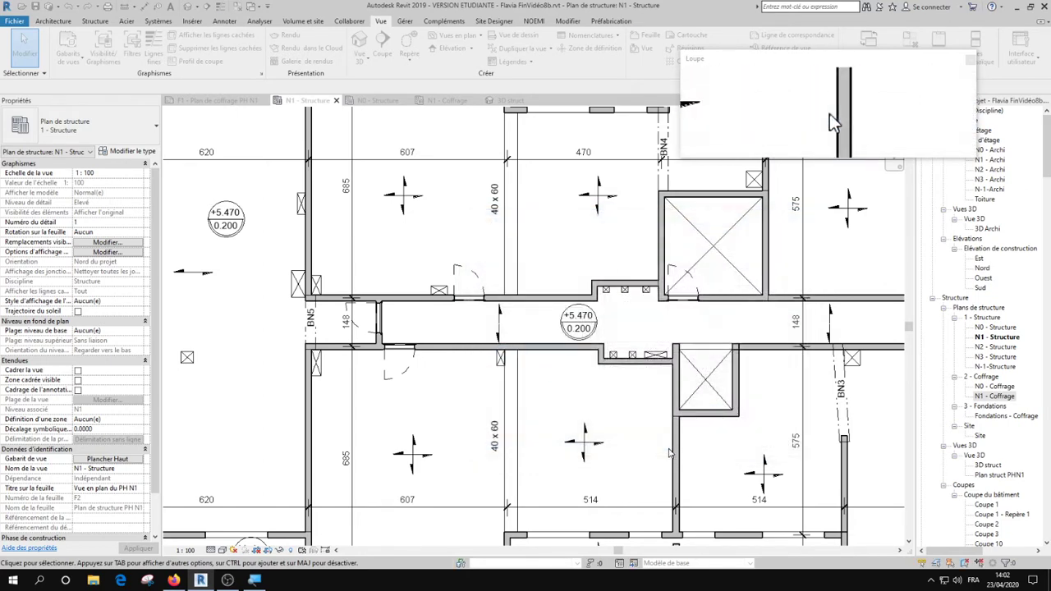
Hide the Lignes cachées subcategory of Portes in the Plancher Haut template's model overrides and apply the template to the N1 - Structure plan.
left_click(405, 373)
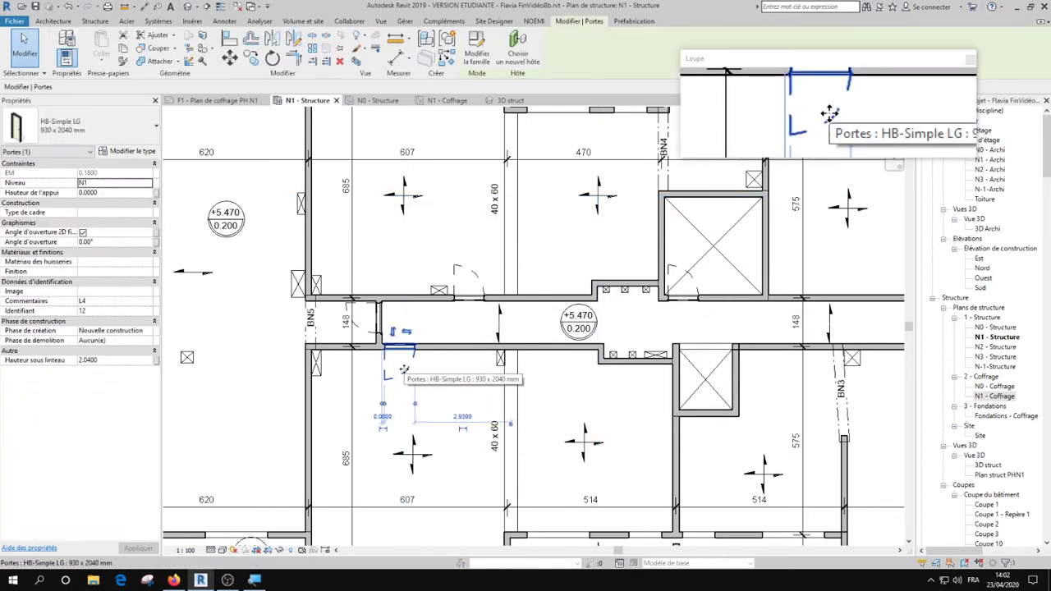
key("Escape")
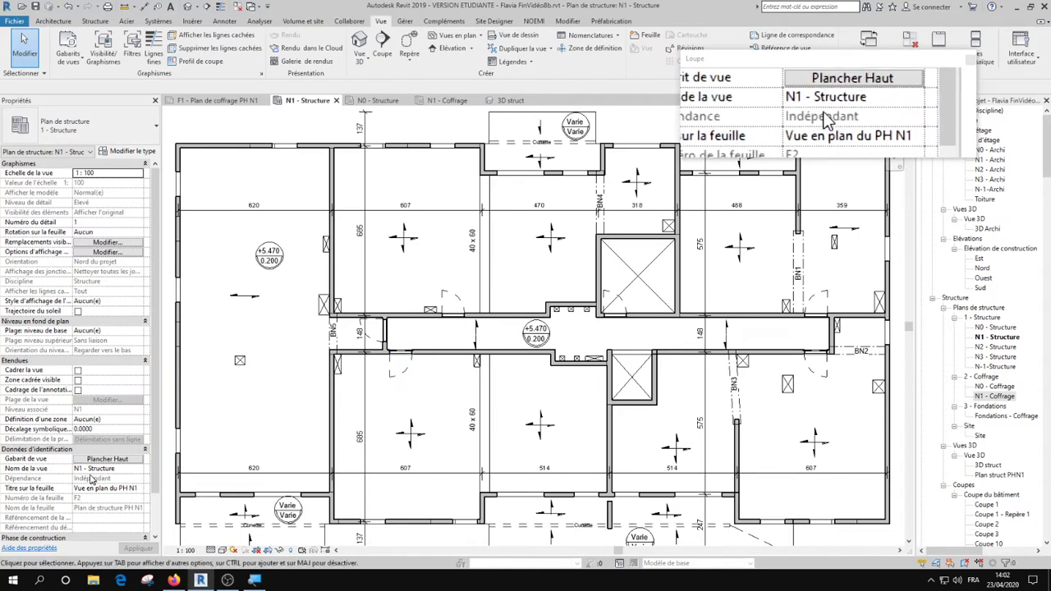
left_click(115, 463)
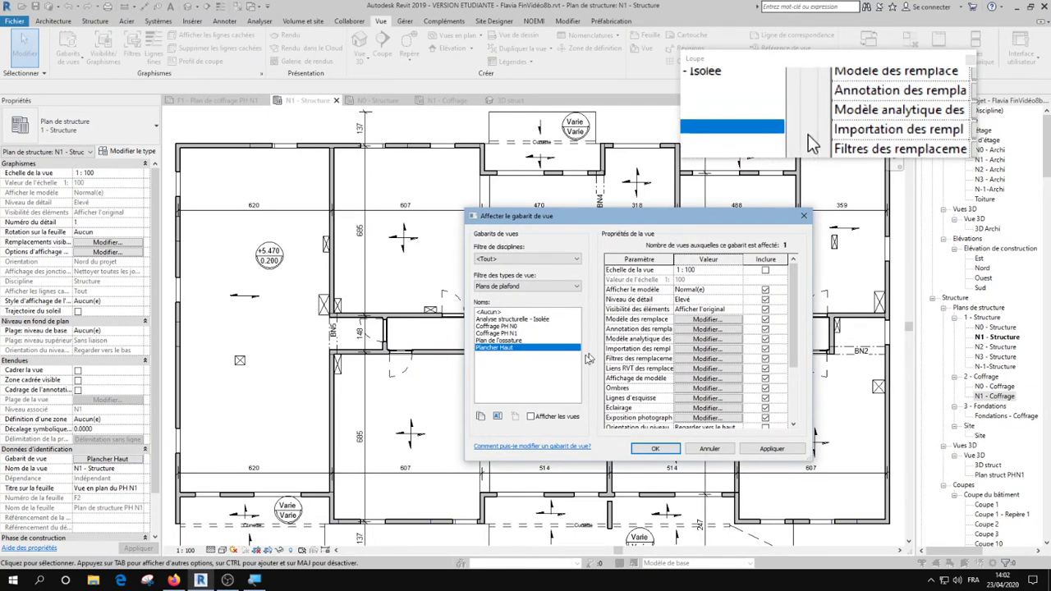
left_click(706, 320)
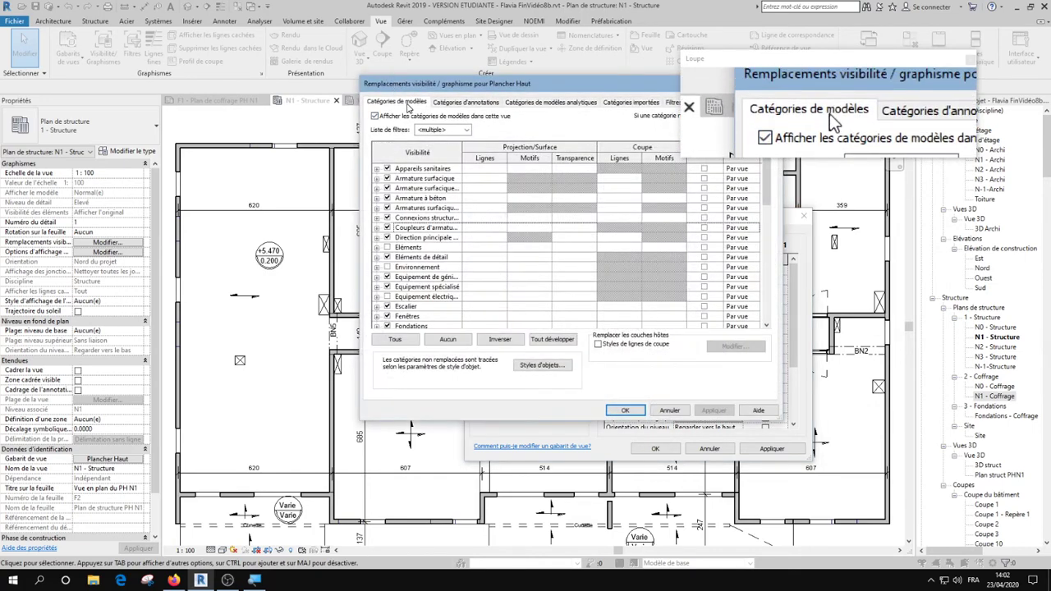
left_click(430, 258)
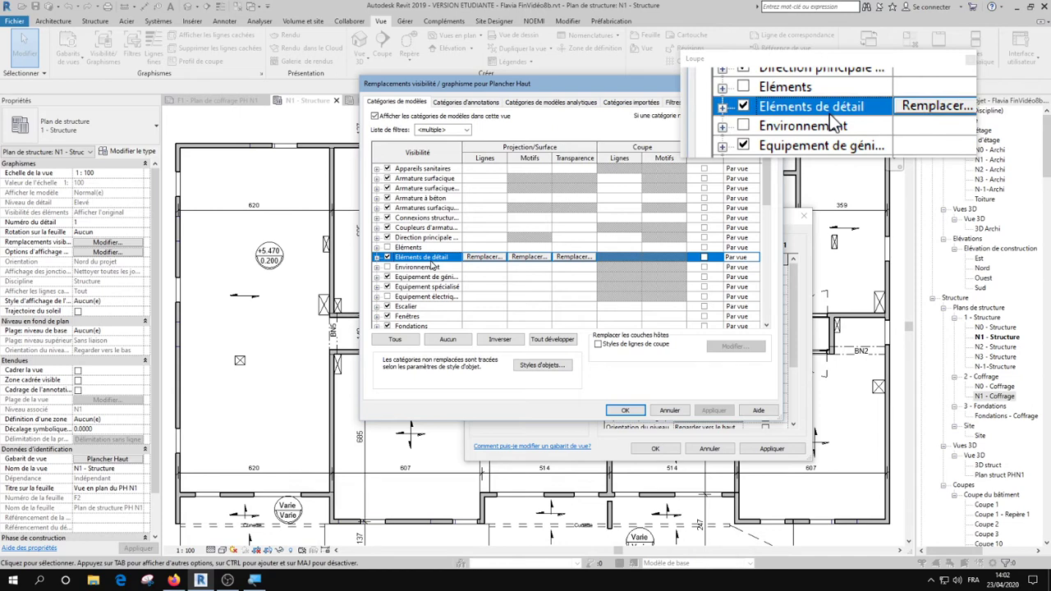
key("p")
scroll(431, 325, "down", 3)
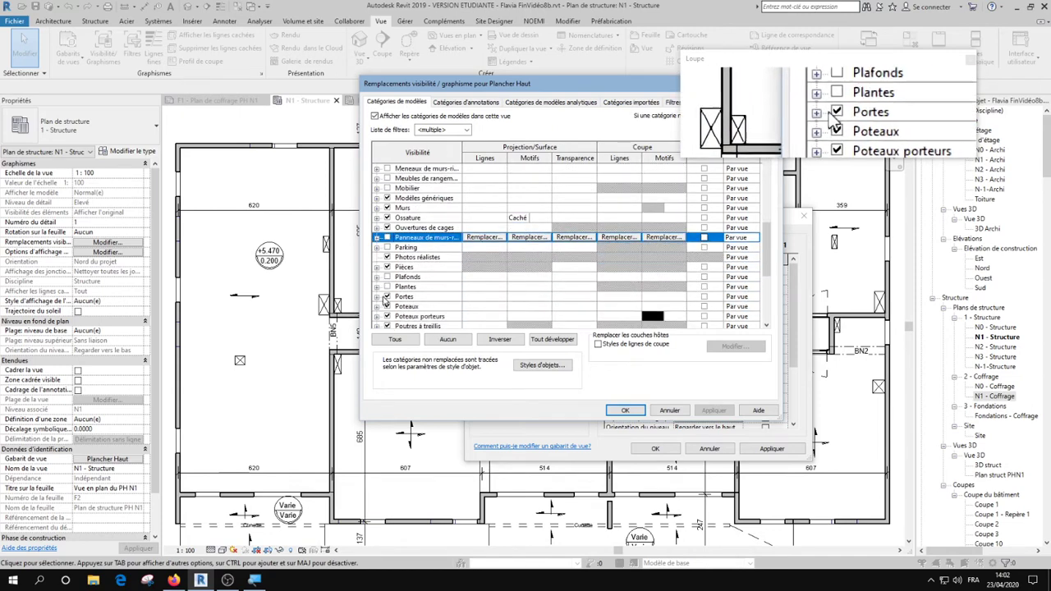
left_click(377, 298)
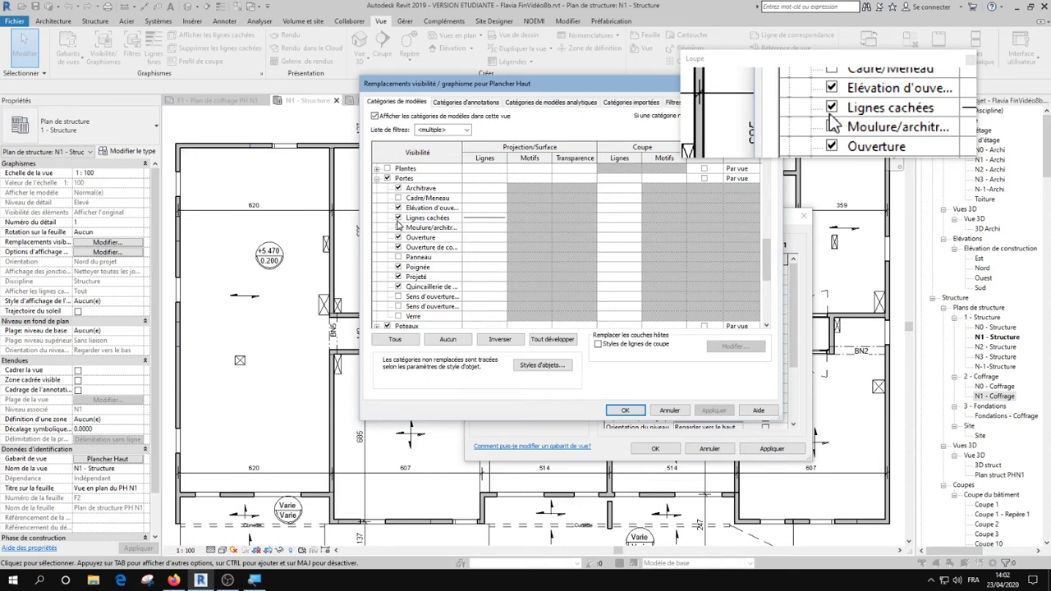
left_click(398, 219)
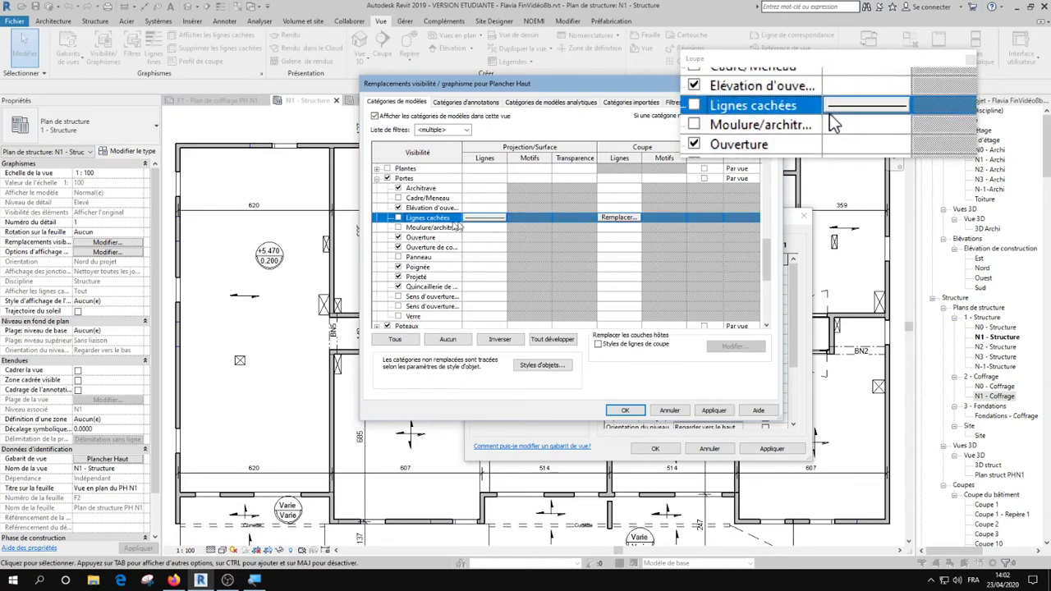
left_click(628, 410)
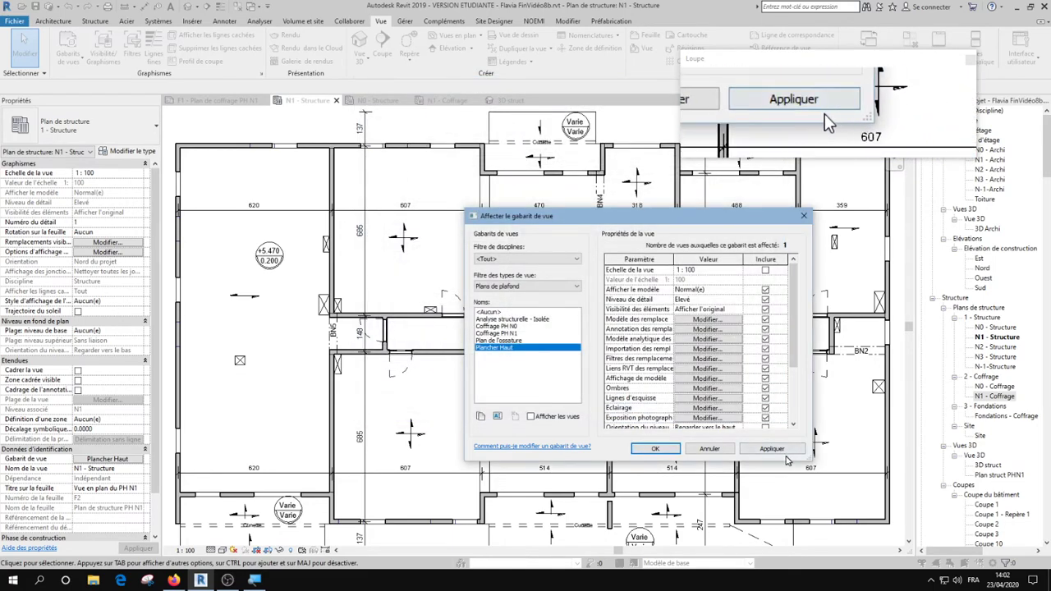
left_click(780, 451)
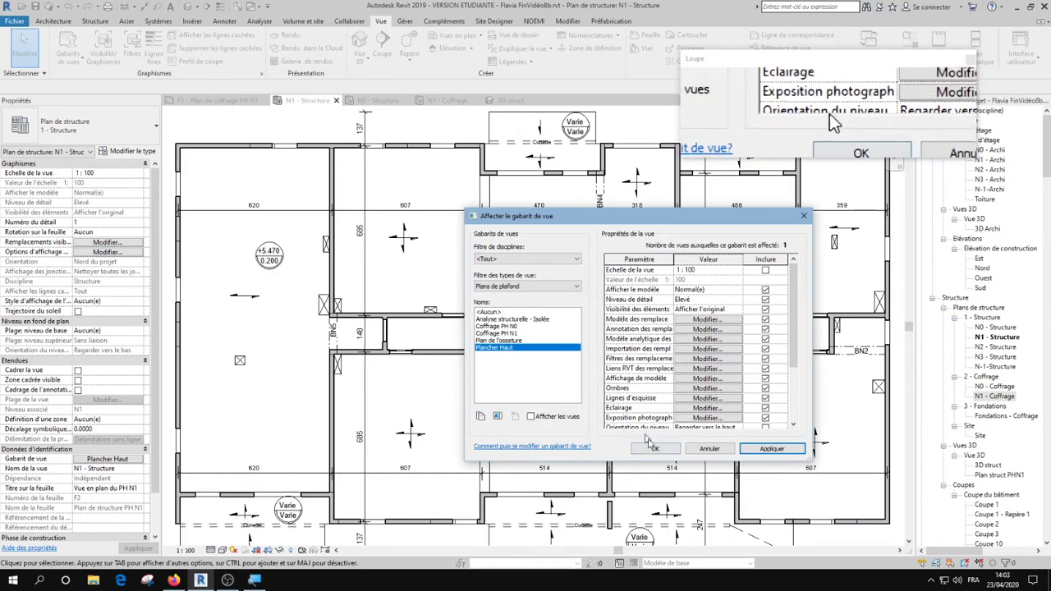
Review the Plancher Haut template's visibility overrides for imported, analytical and annotation categories, filters and Revit links, and accept the template settings.
left_click(692, 350)
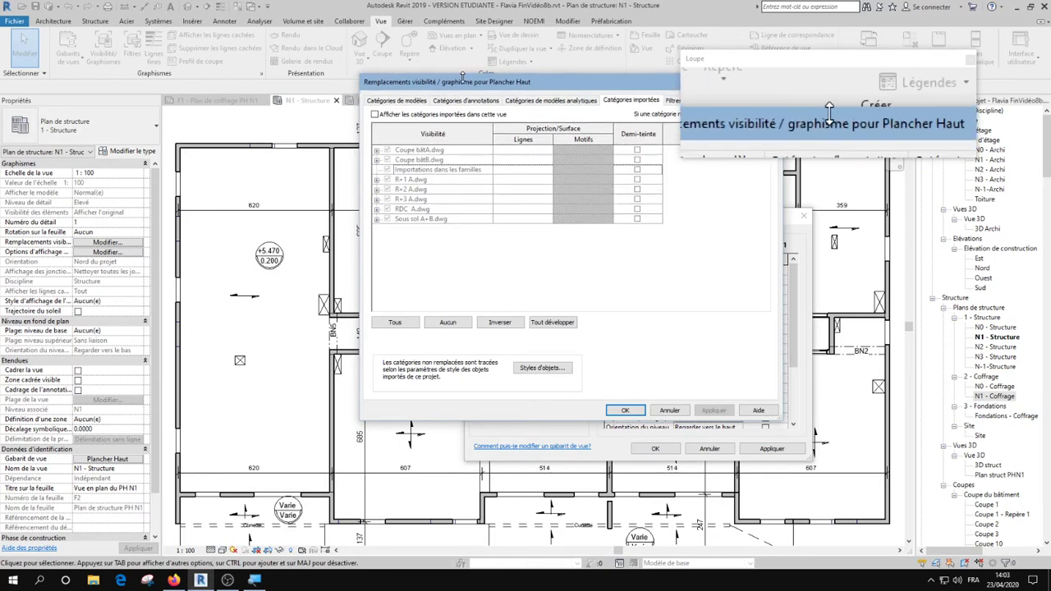
left_click_drag(536, 83, 420, 84)
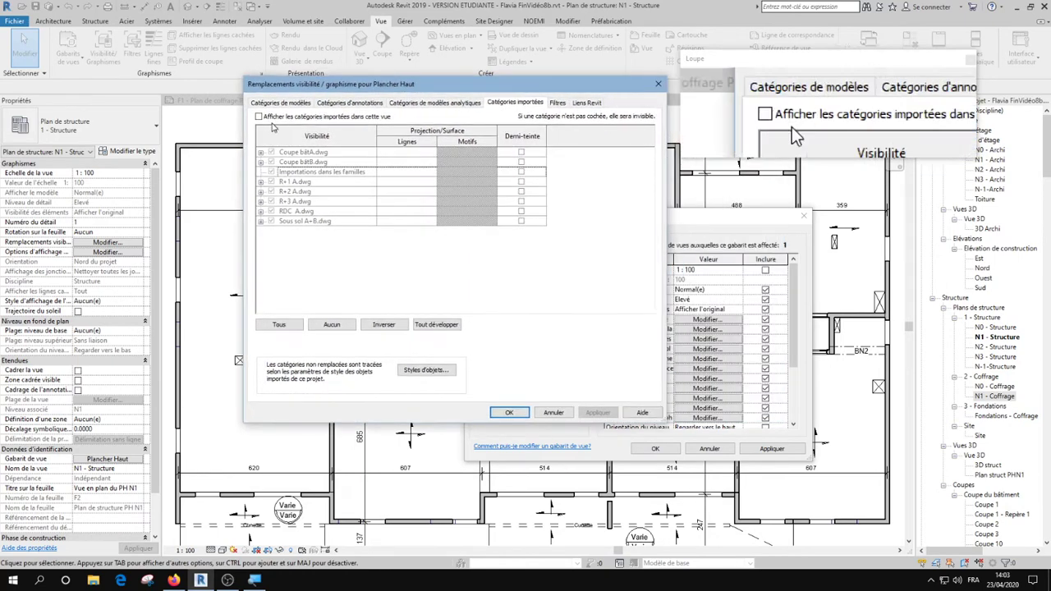
left_click(457, 104)
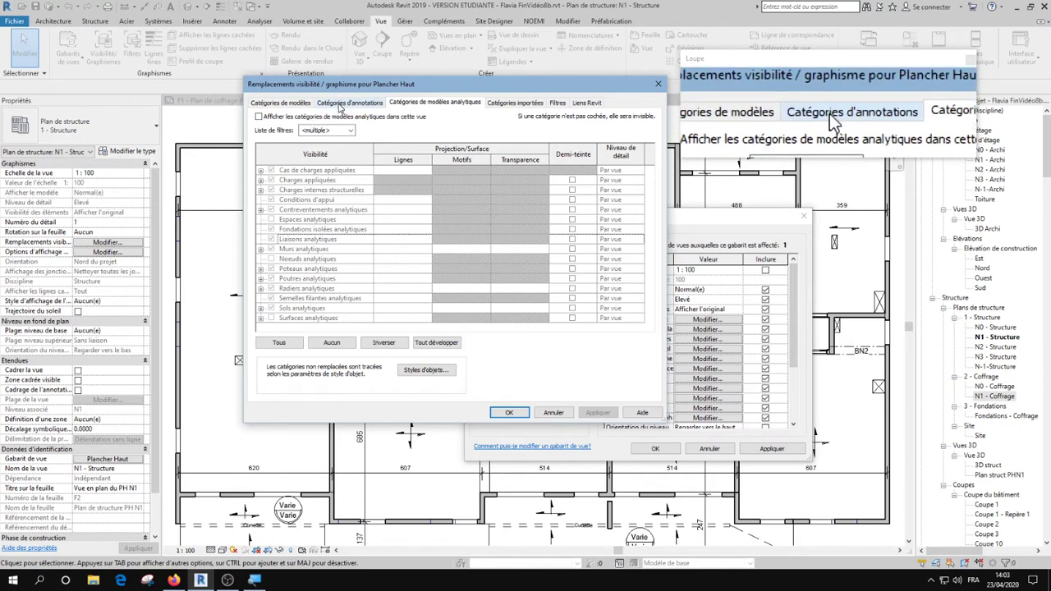
left_click(341, 104)
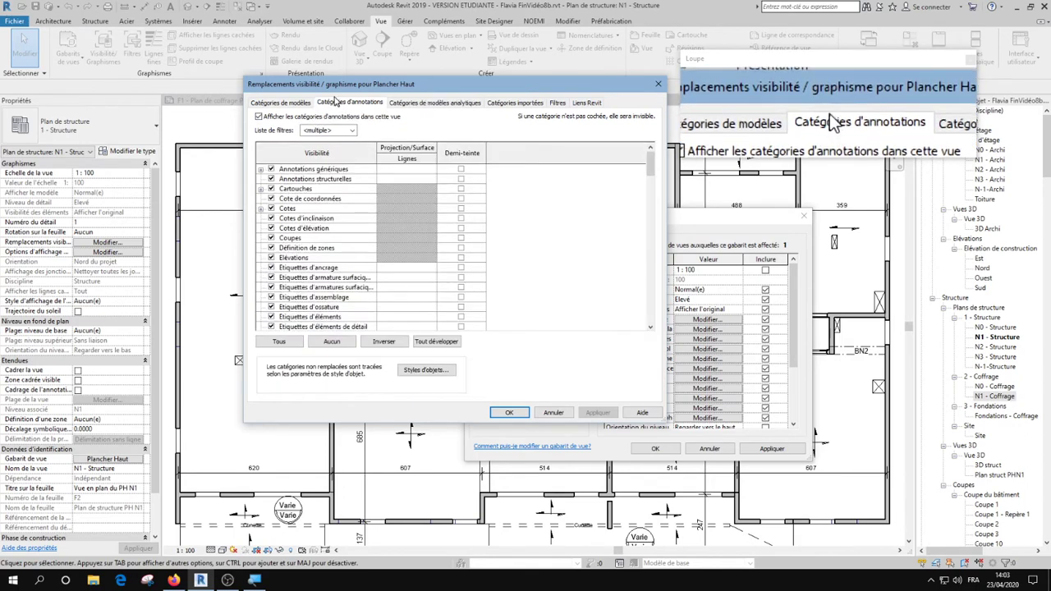
left_click(271, 238)
left_click(271, 238)
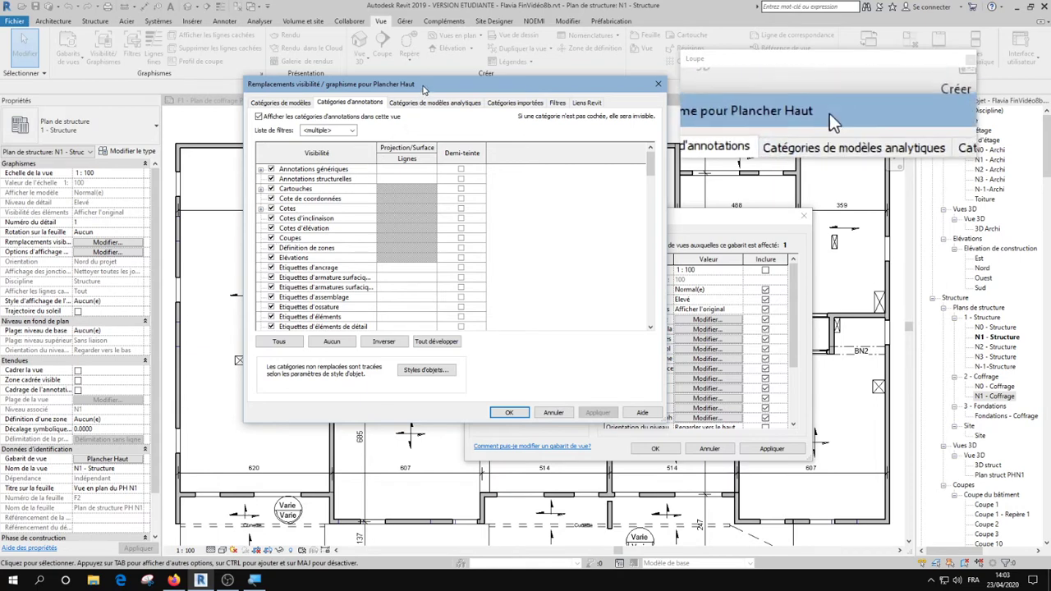
left_click(516, 103)
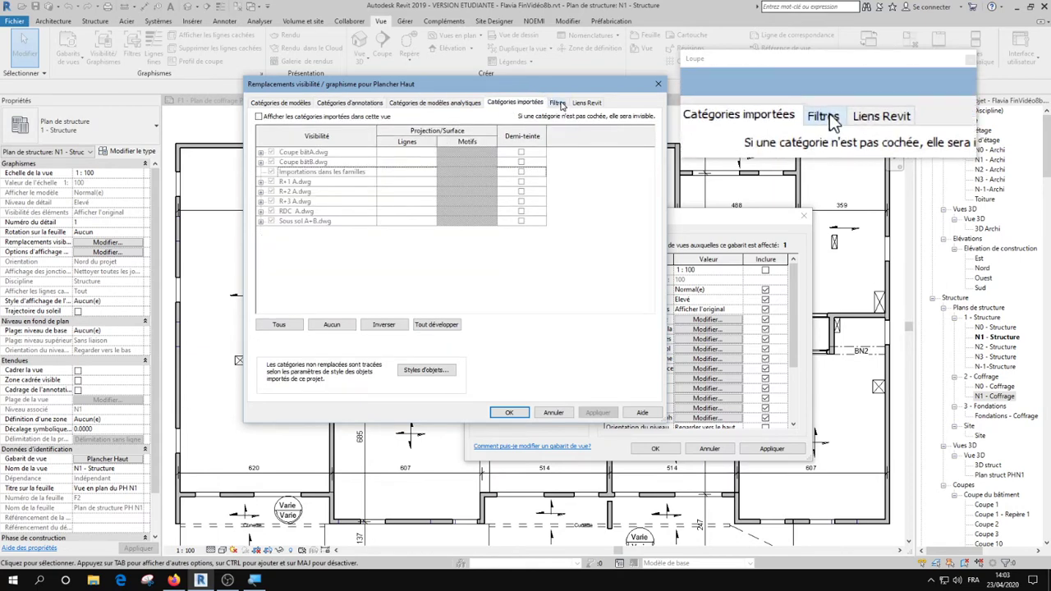
left_click(559, 103)
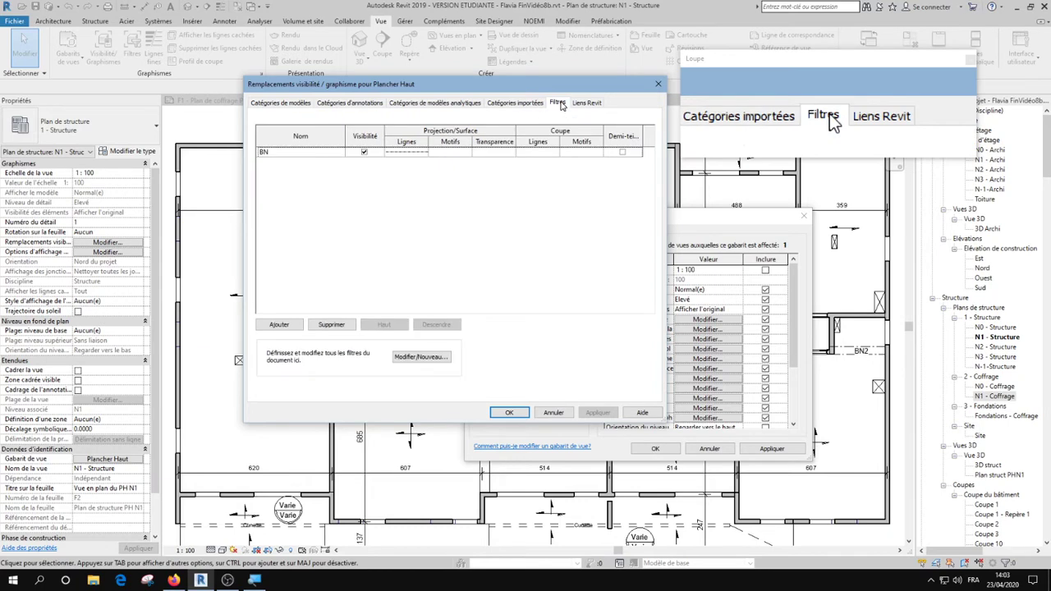
left_click(285, 157)
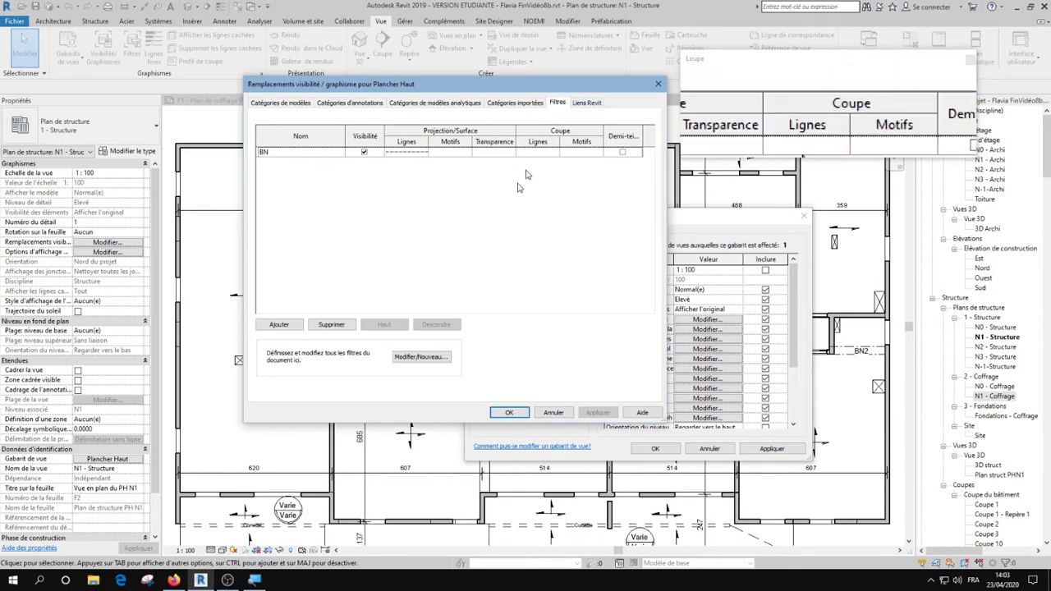
left_click(591, 104)
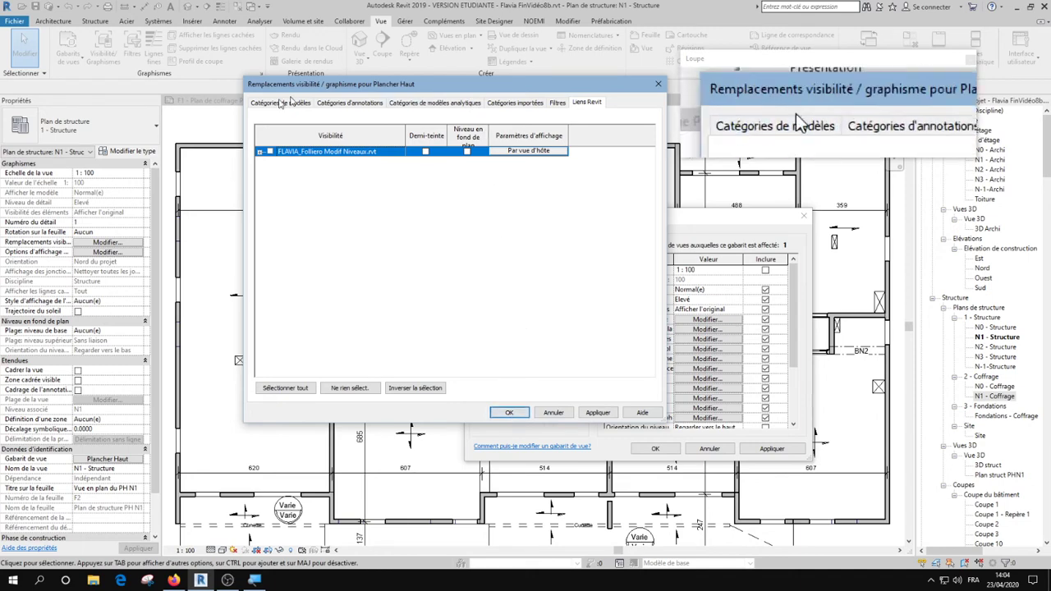
left_click(510, 413)
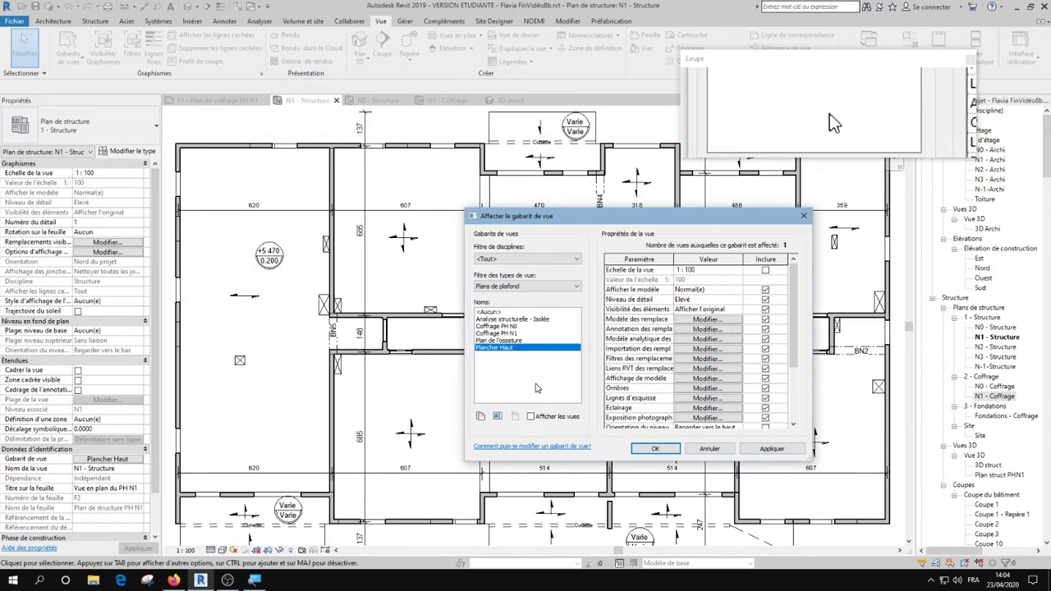
left_click(645, 448)
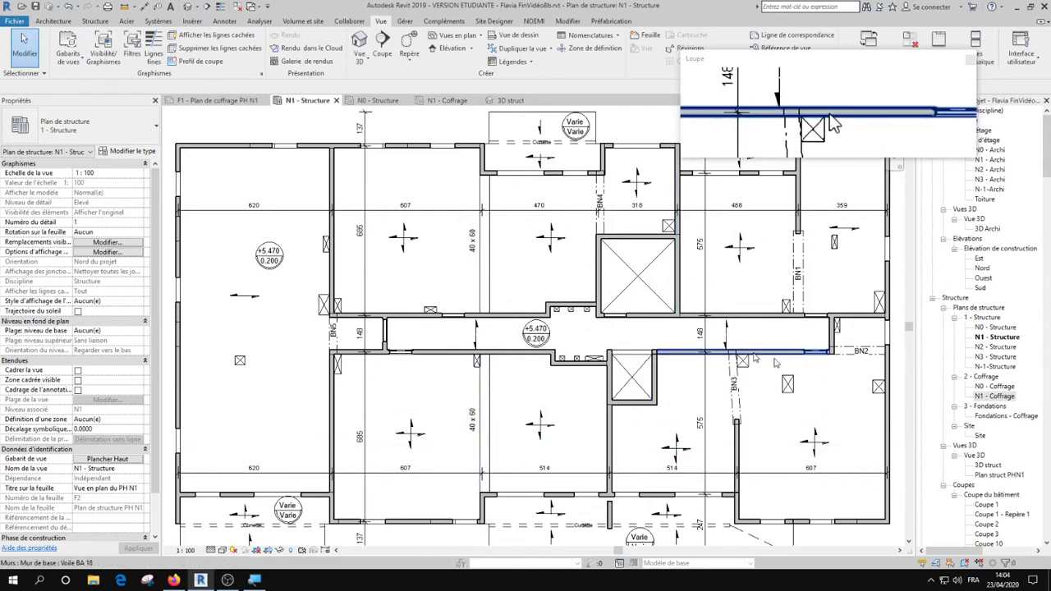
Open the N0 - Structure plan and assign the Plancher Haut view template to it.
left_click(997, 338)
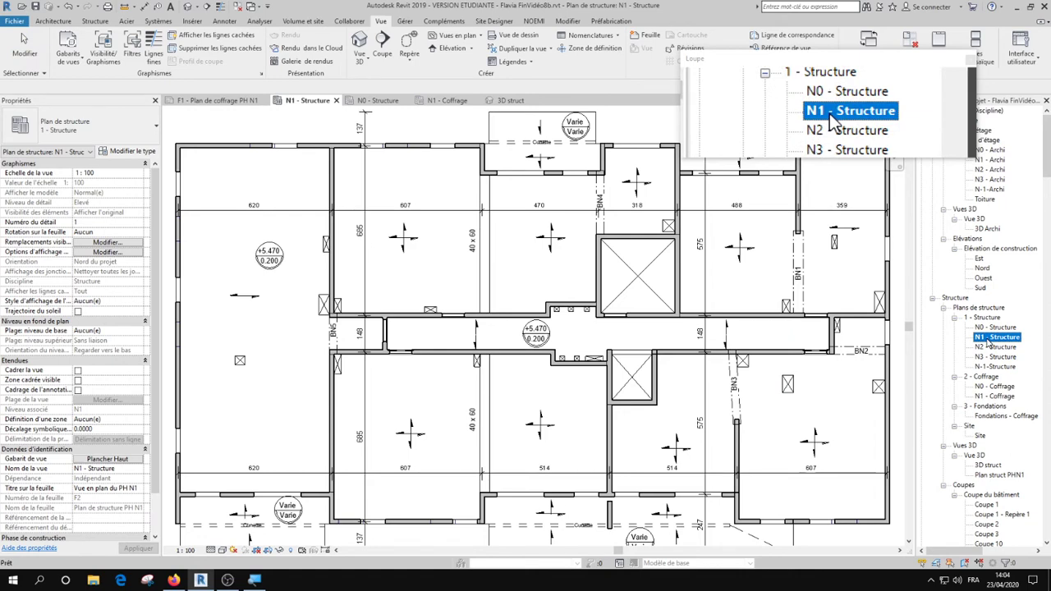
double_click(985, 327)
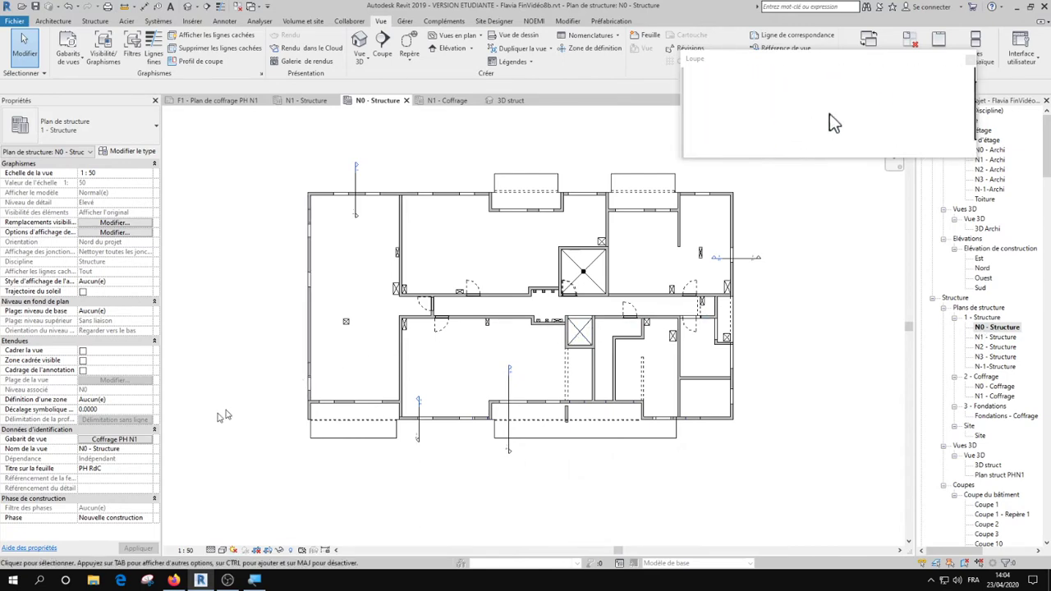
left_click(119, 441)
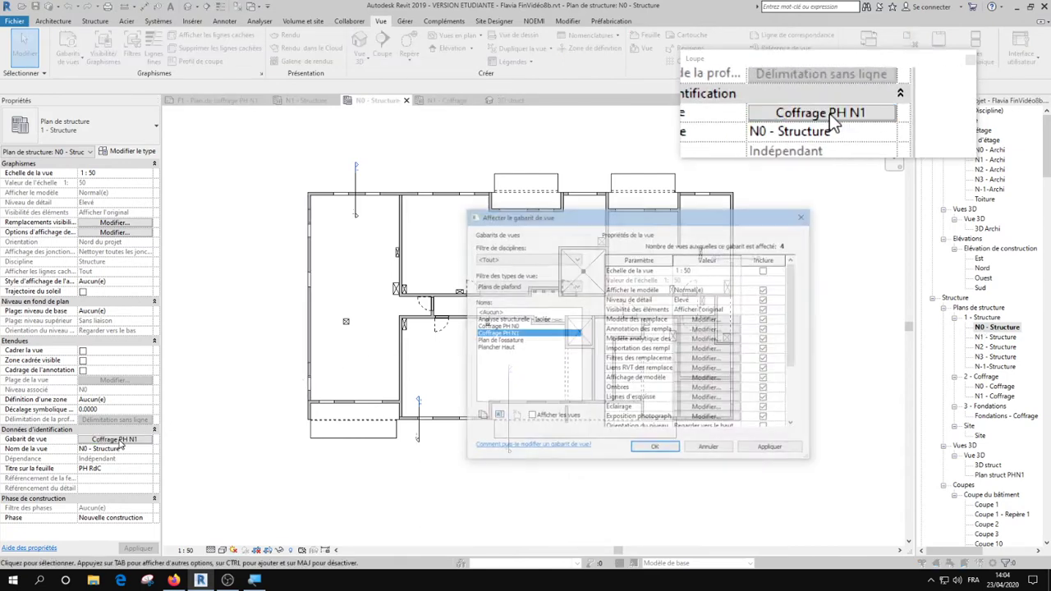
left_click(490, 349)
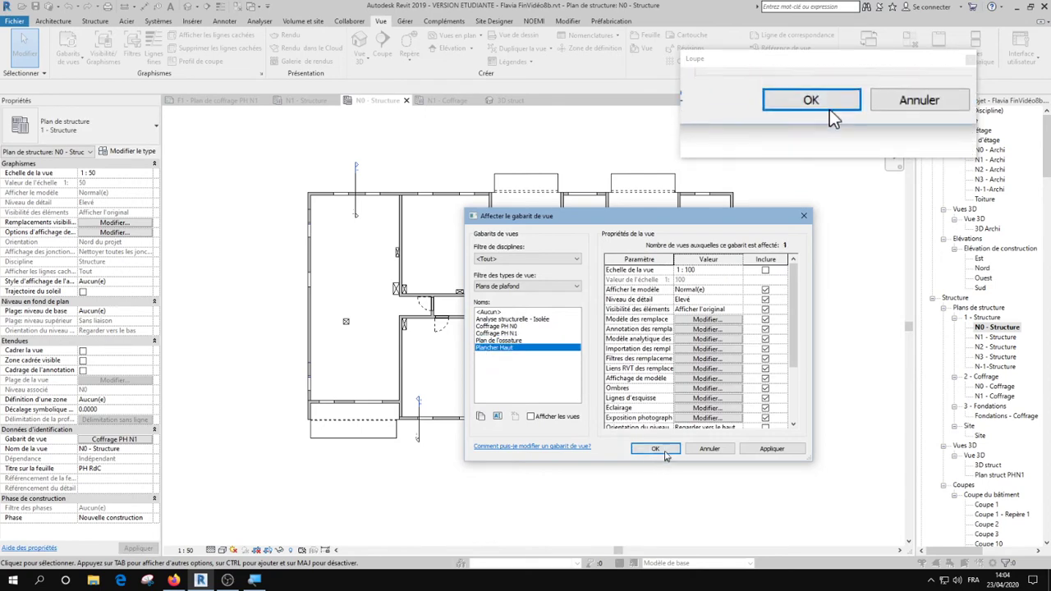
left_click(655, 449)
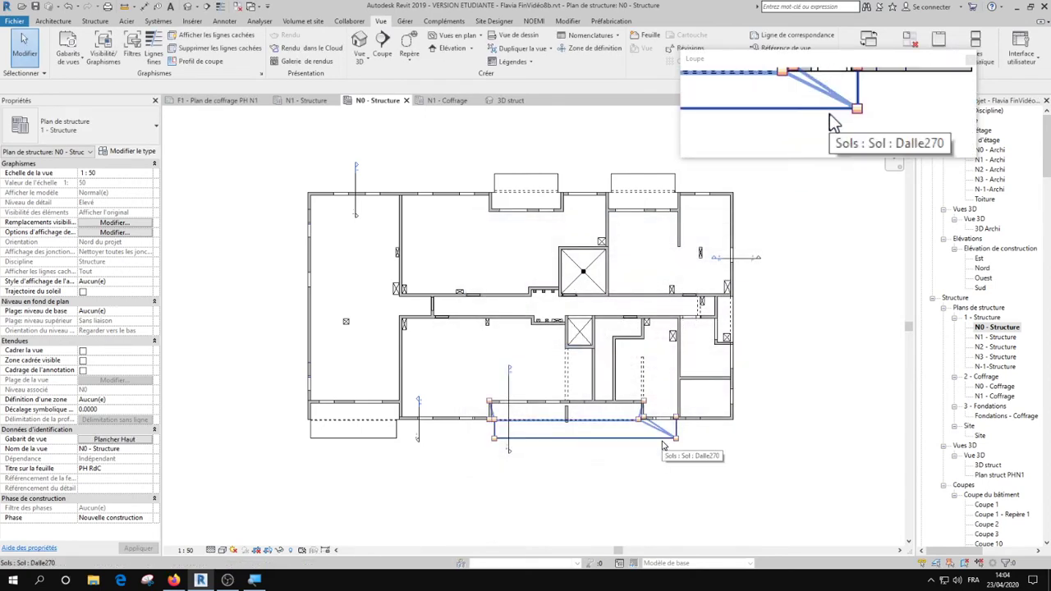
Hide the Coupes annotation category in the Plancher Haut template's visibility overrides and apply the template to the N0 - Structure plan.
scroll(509, 391, "up", 3)
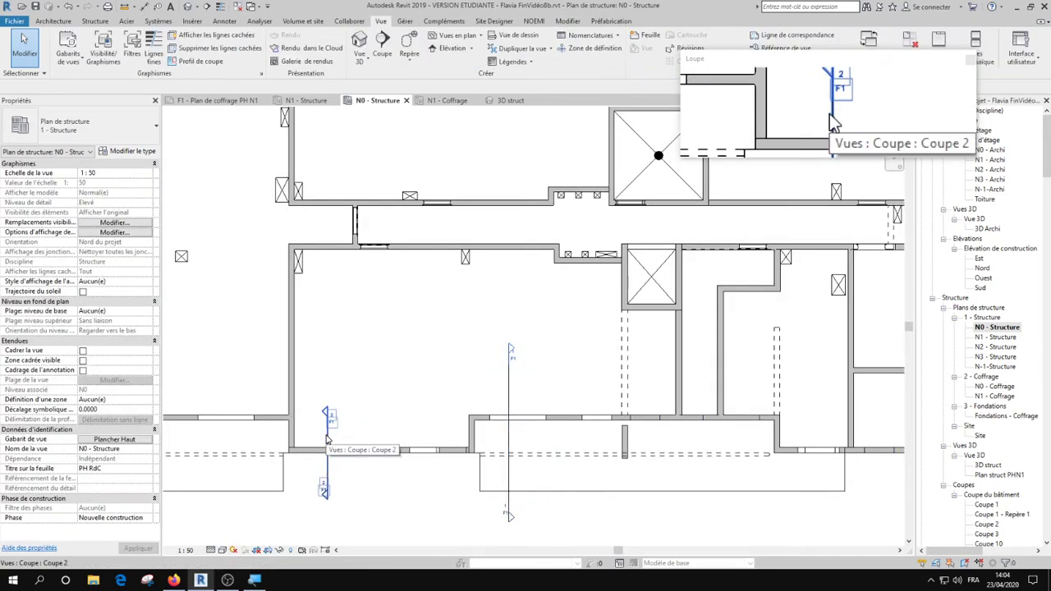
left_click(144, 442)
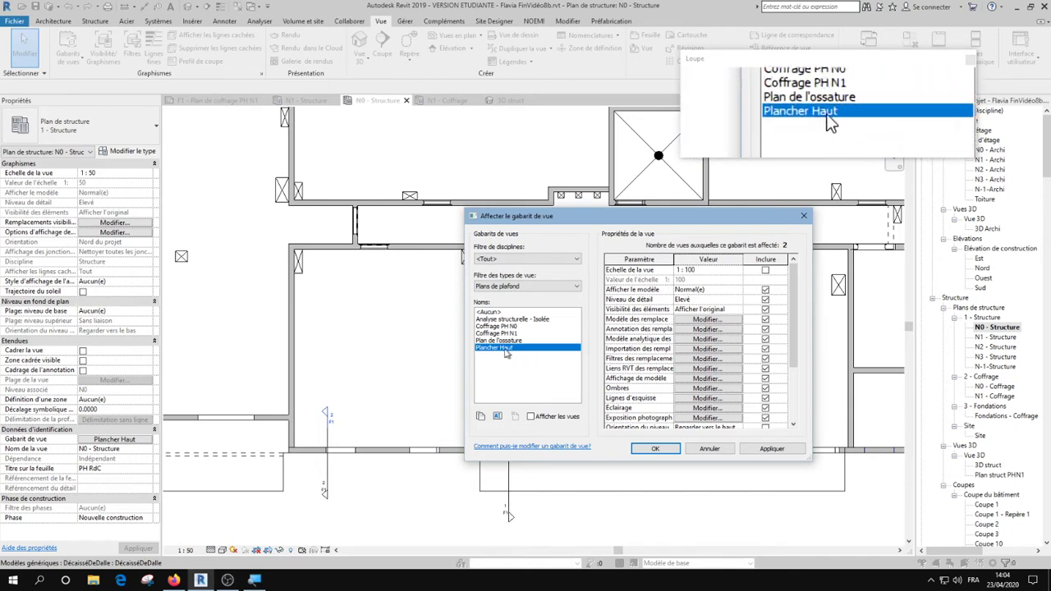
left_click(697, 330)
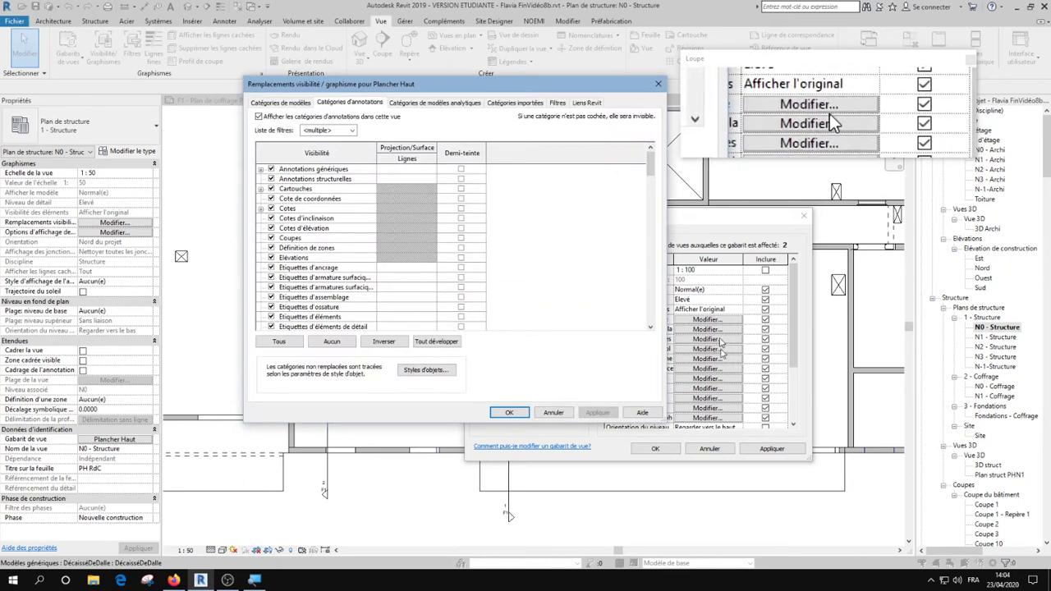
left_click(282, 103)
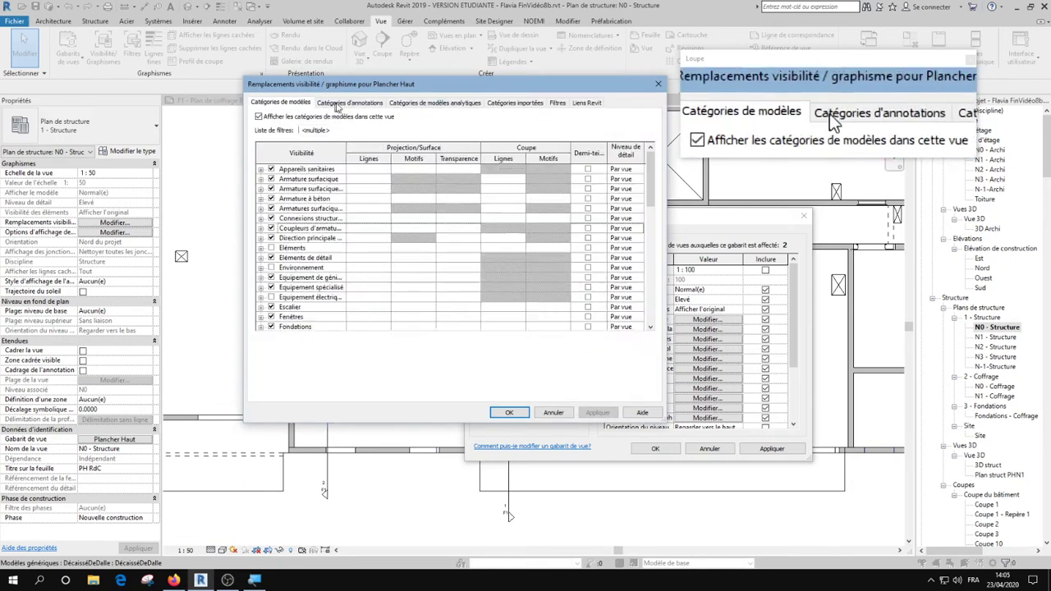
left_click(348, 102)
left_click(425, 105)
left_click(514, 105)
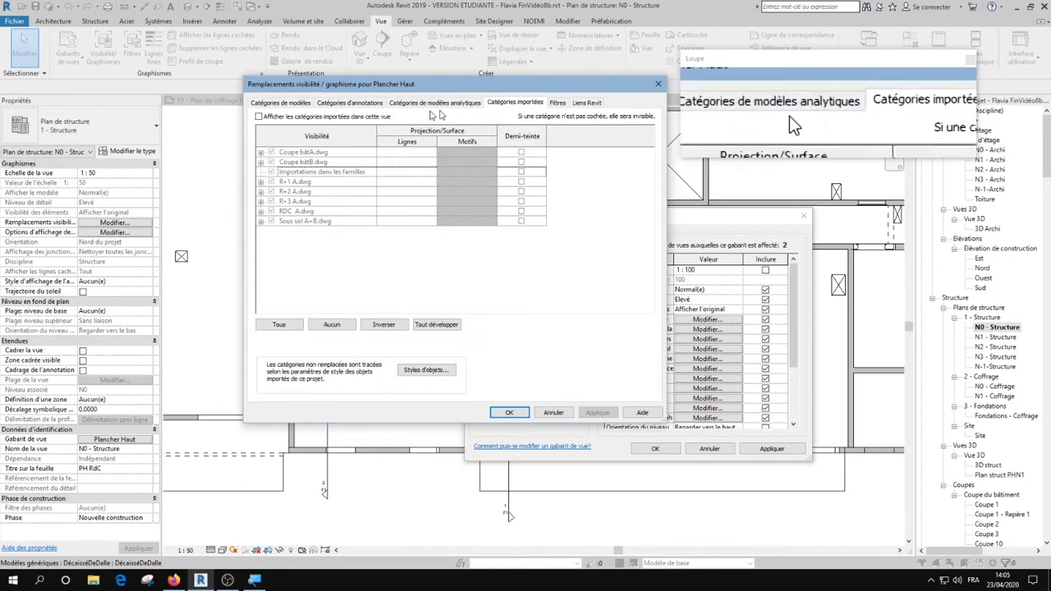
left_click(337, 105)
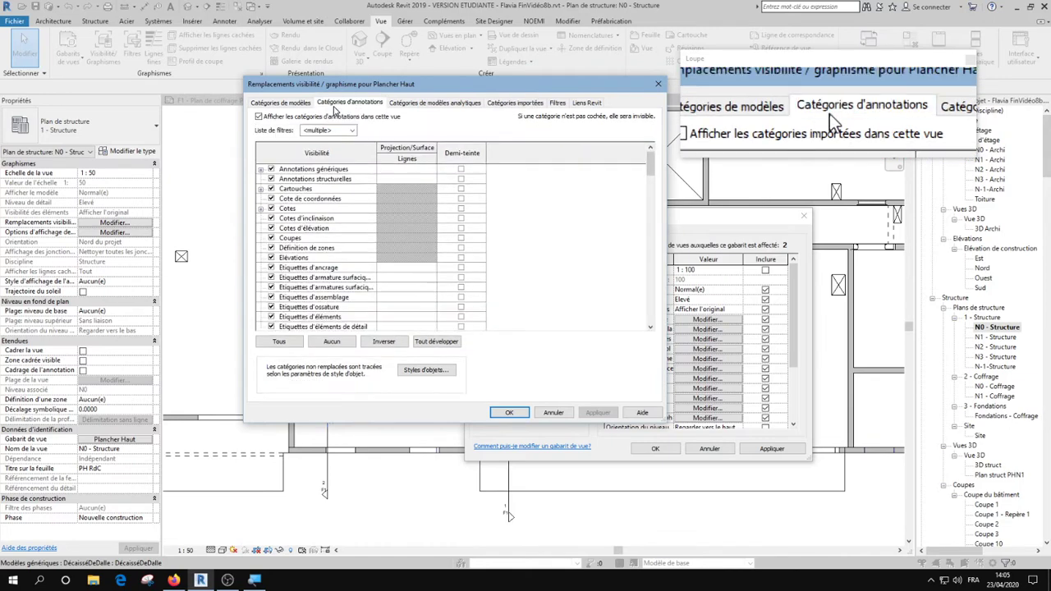
left_click(271, 237)
left_click(598, 412)
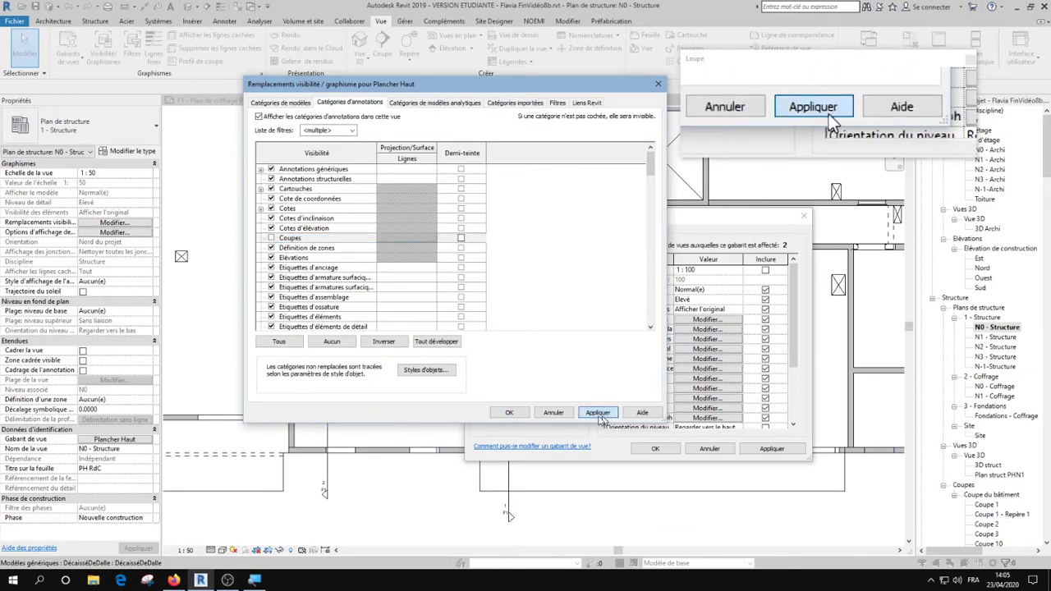
left_click(509, 412)
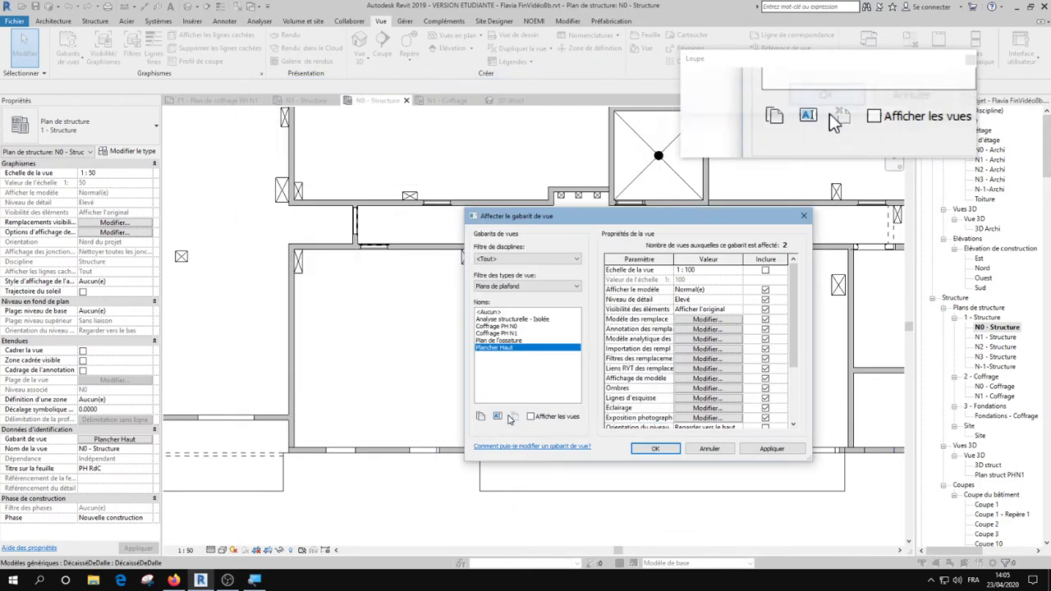
left_click(772, 448)
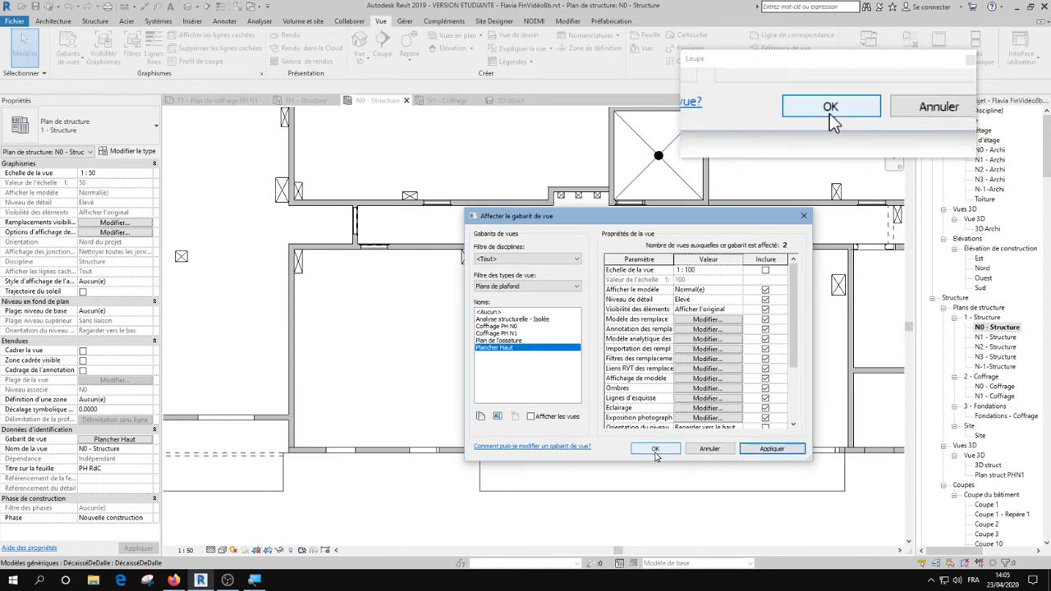
left_click(655, 449)
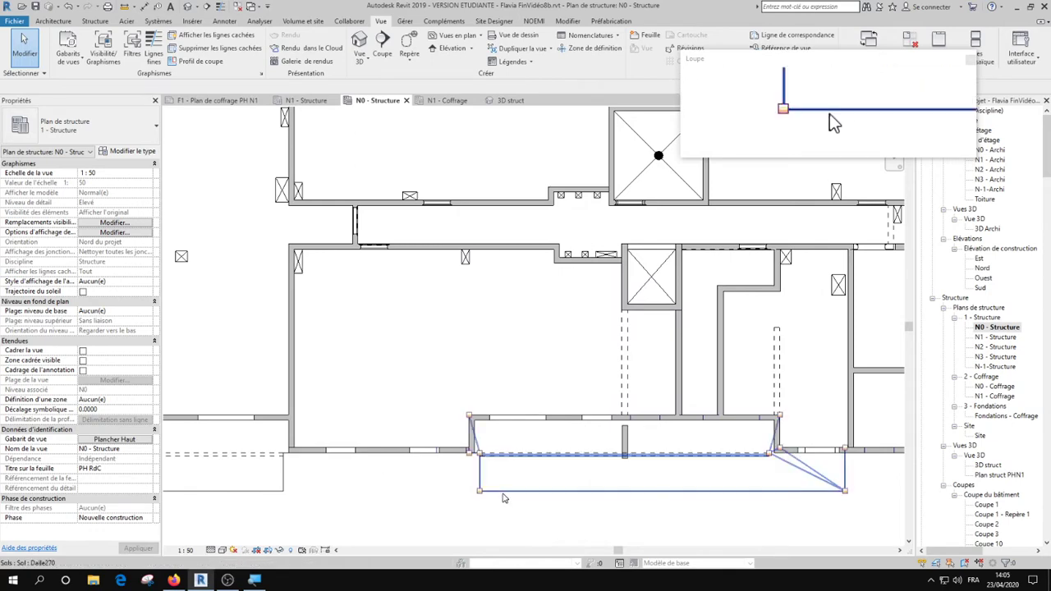
Inspect the N0 - Structure plan and check the level assigned to the overlapping windows in the outer wall.
scroll(403, 449, "down", 2)
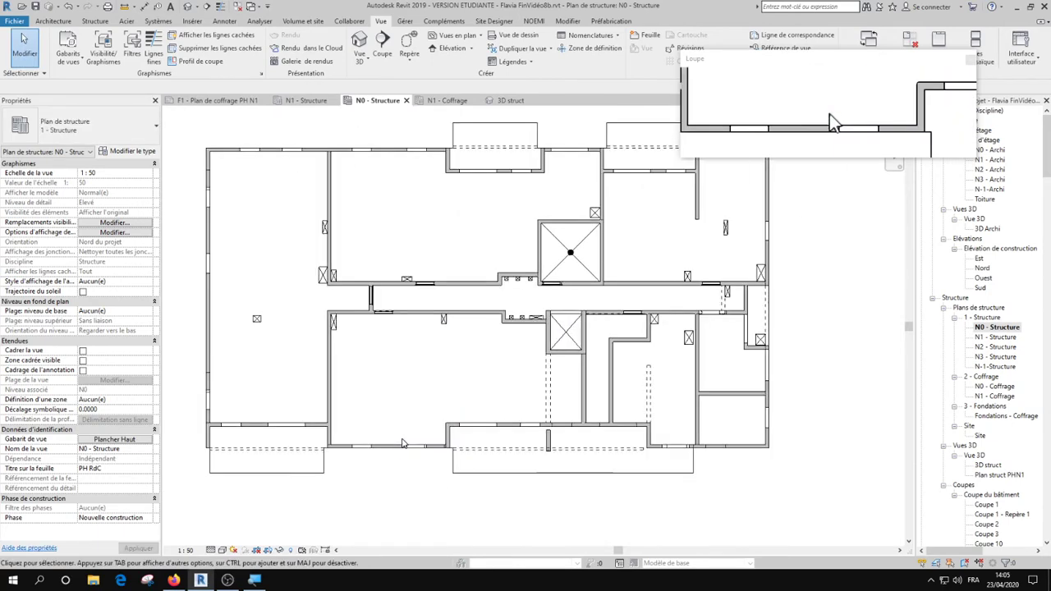
scroll(538, 374, "down", 1)
middle_click_drag(519, 373, 523, 406)
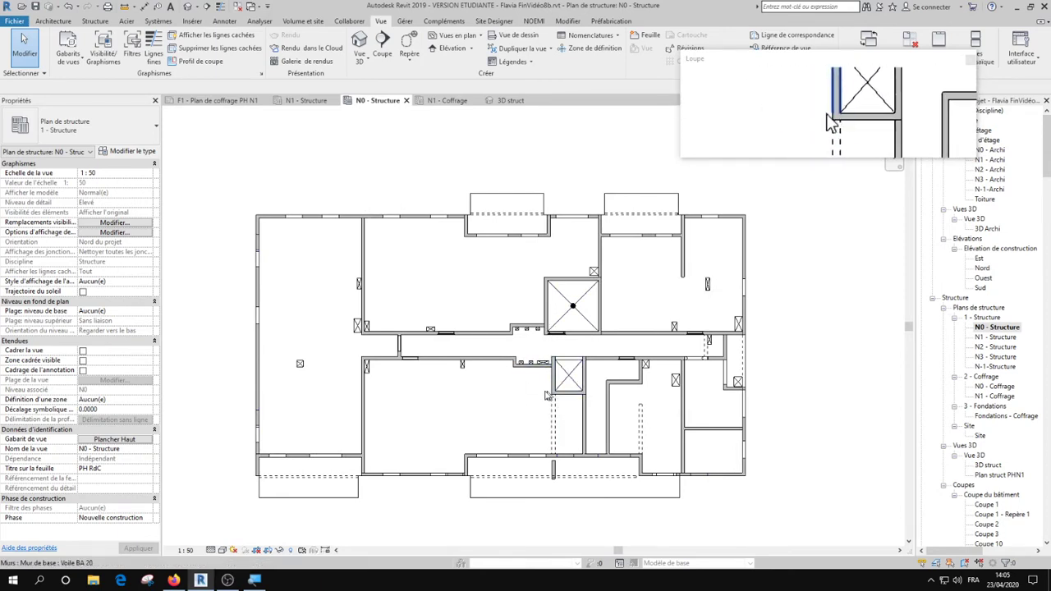
scroll(297, 239, "up", 5)
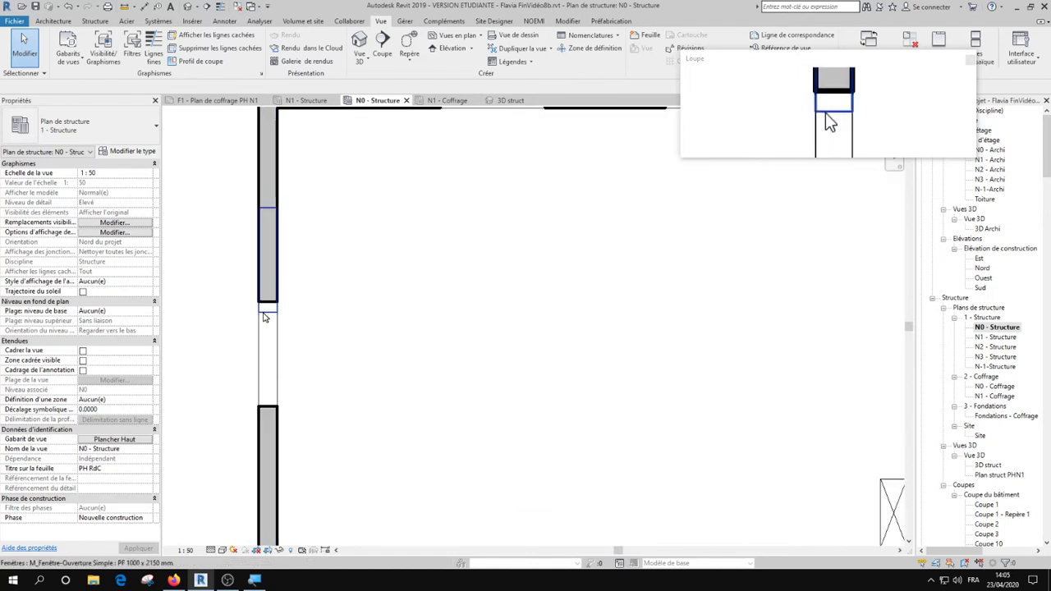
left_click(264, 317)
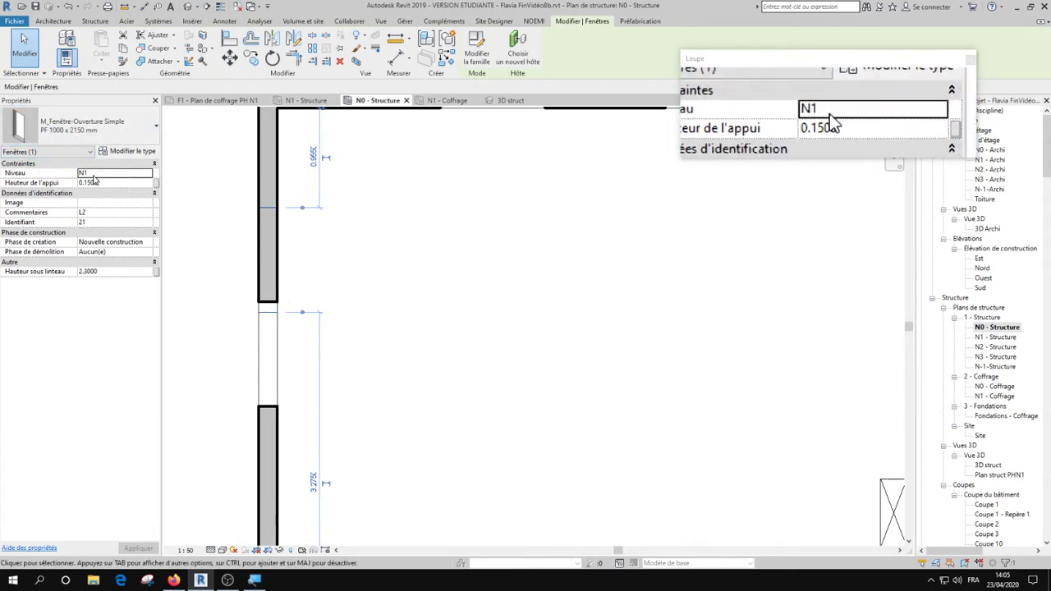
left_click(474, 287)
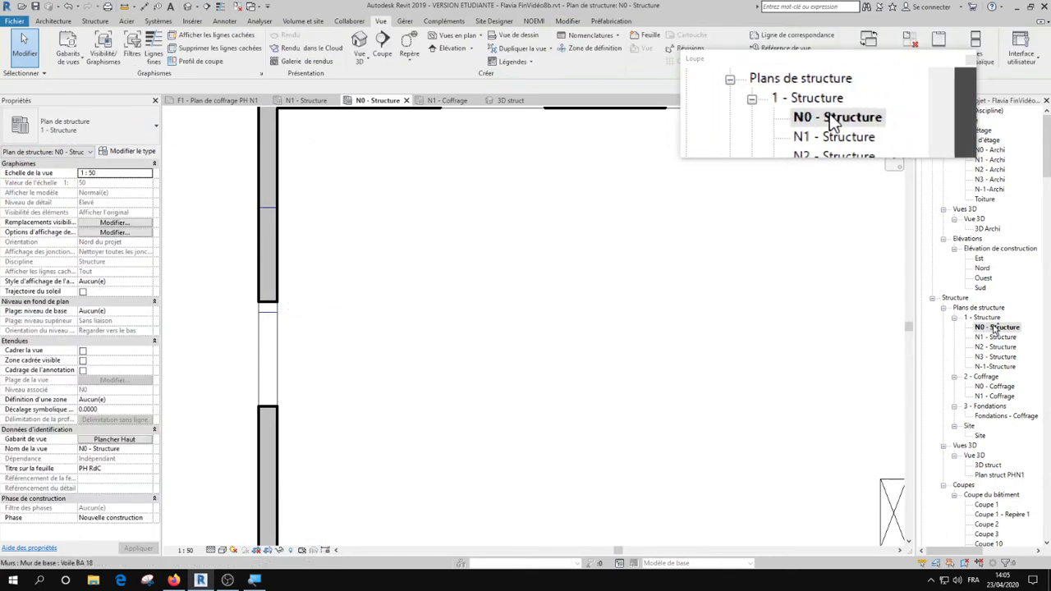
left_click(275, 370)
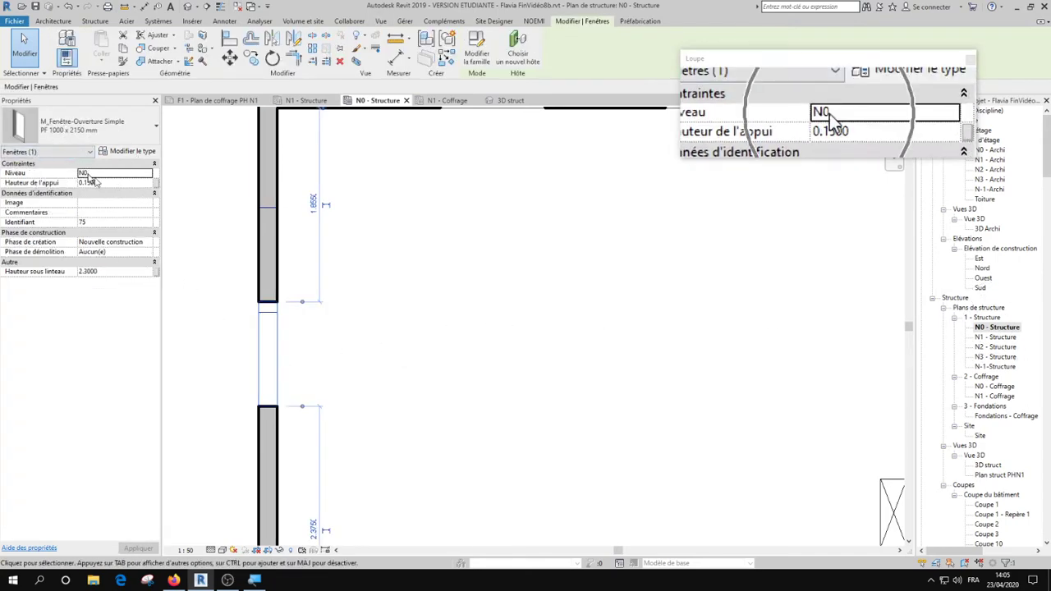
left_click(380, 281)
scroll(304, 289, "down", 2)
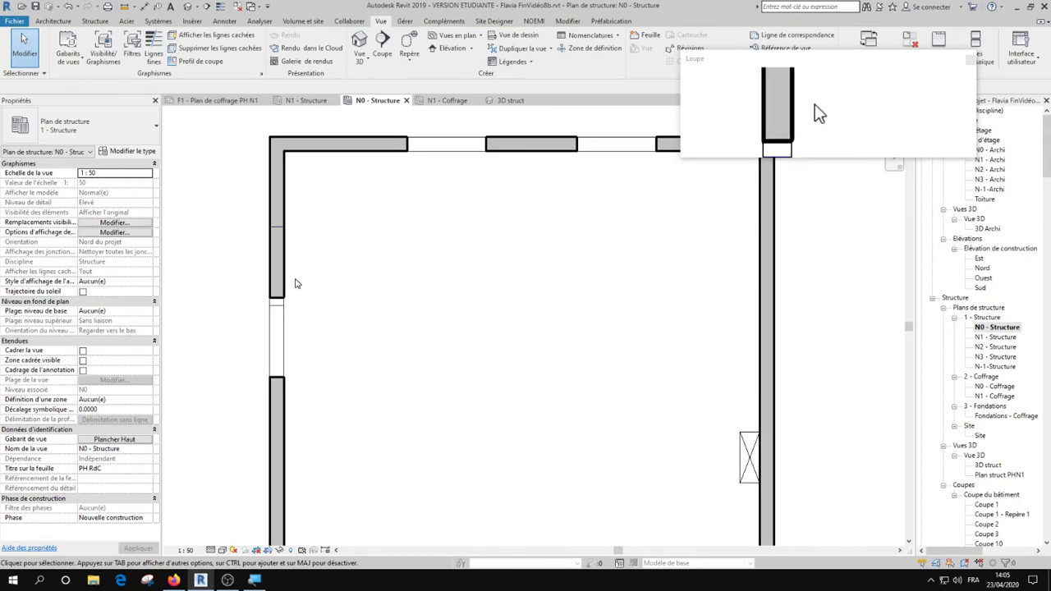
scroll(441, 296, "down", 5)
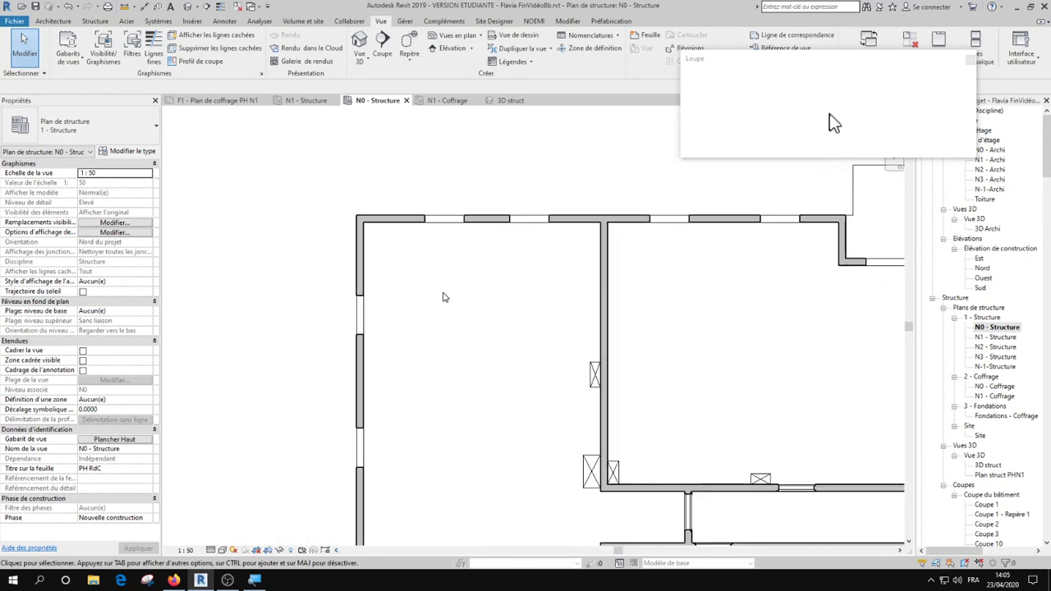
middle_click_drag(486, 397, 363, 266)
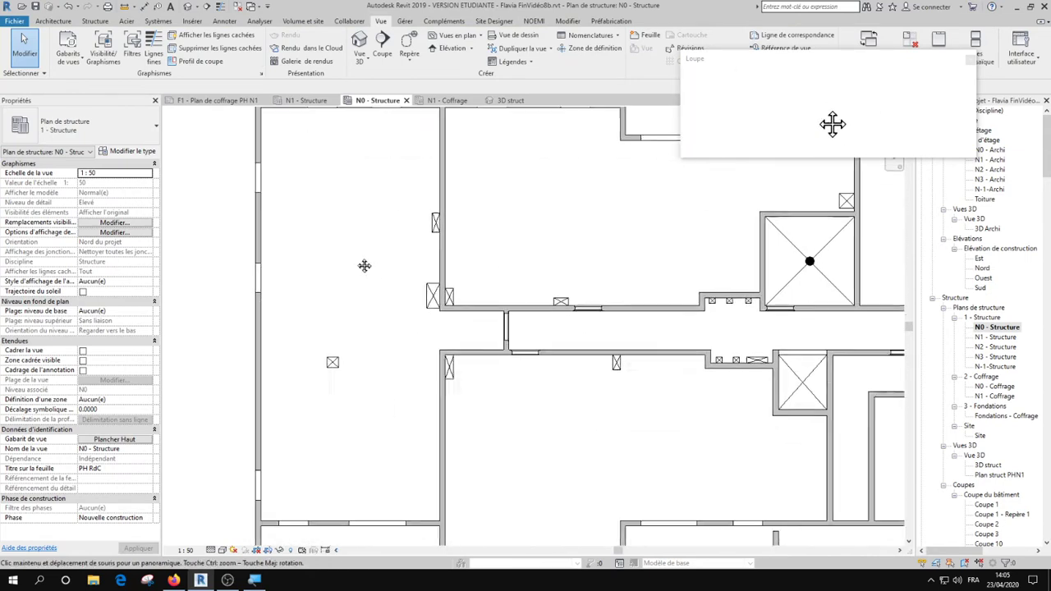
Check the base and top level constraints of the two dashed interior walls in the N0 - Structure plan.
middle_click_drag(579, 436, 517, 375)
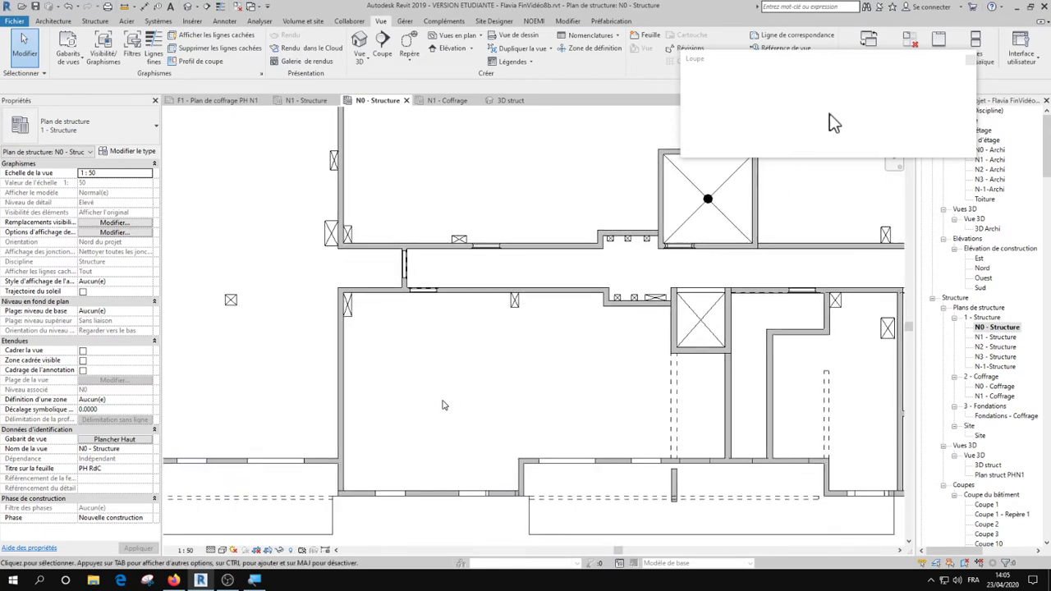
middle_click_drag(665, 525, 582, 524)
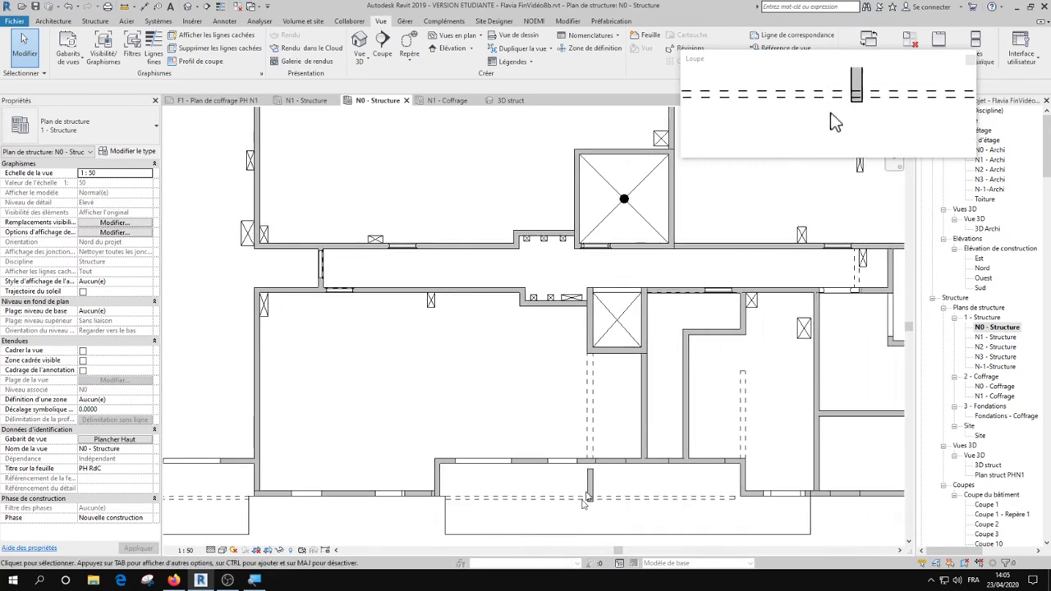
scroll(585, 424, "up", 2)
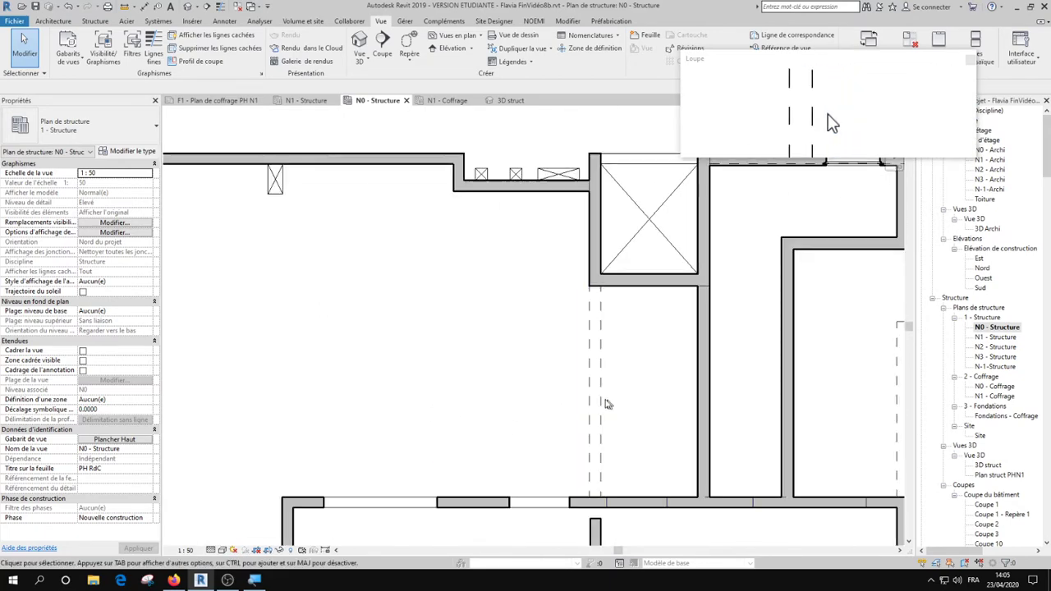
left_click(597, 403)
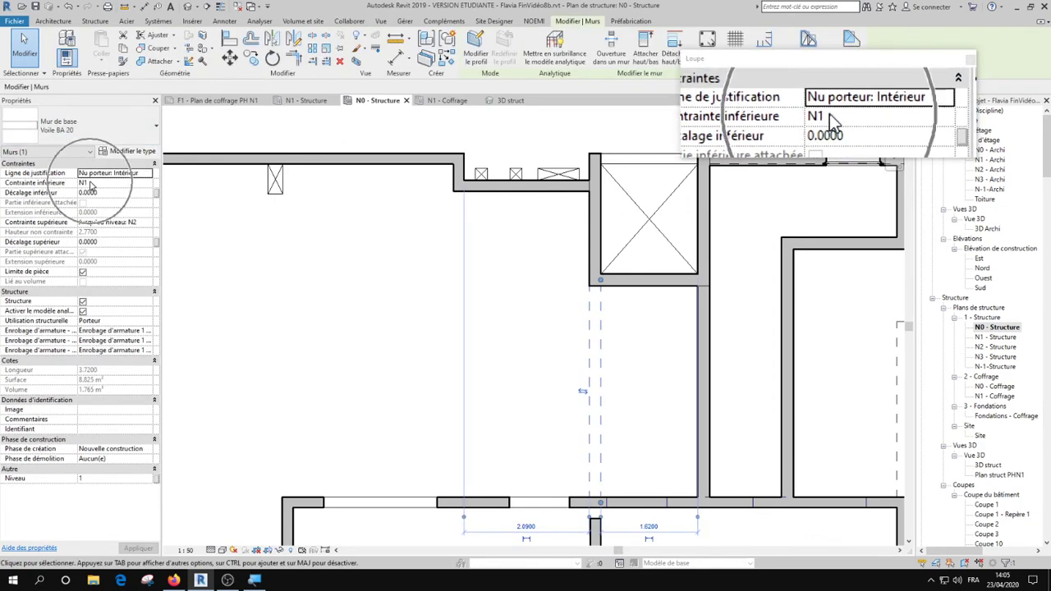
left_click(554, 346)
scroll(665, 378, "down", 2)
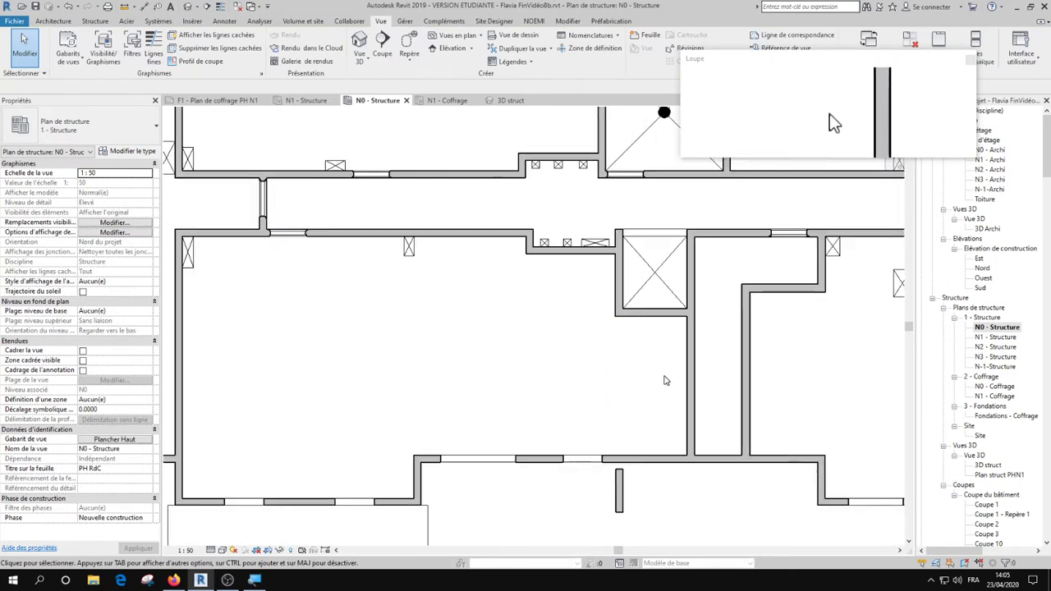
middle_click_drag(796, 423, 614, 428)
left_click(646, 408)
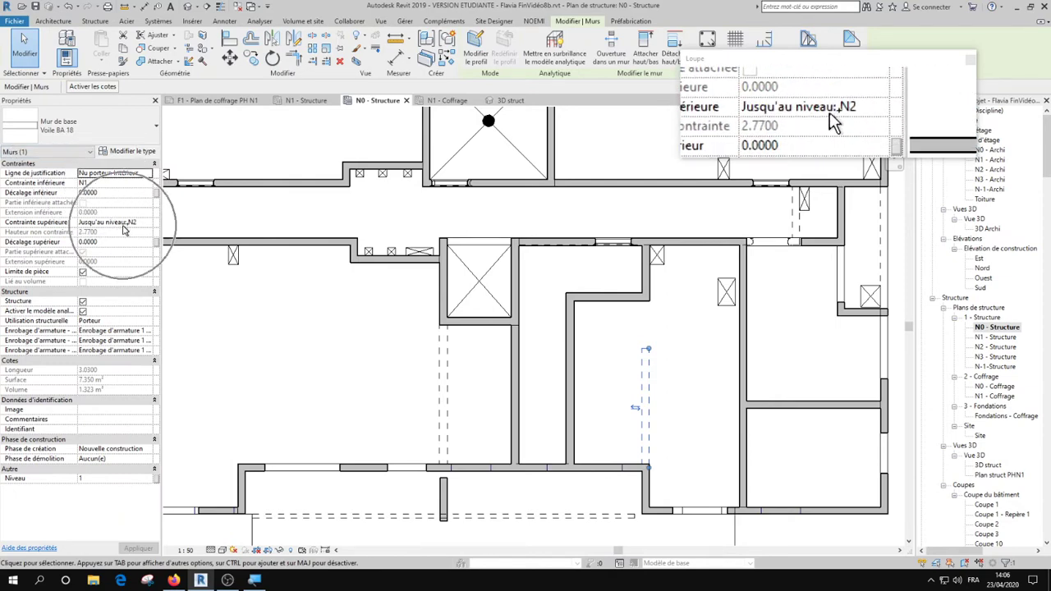
key("Escape")
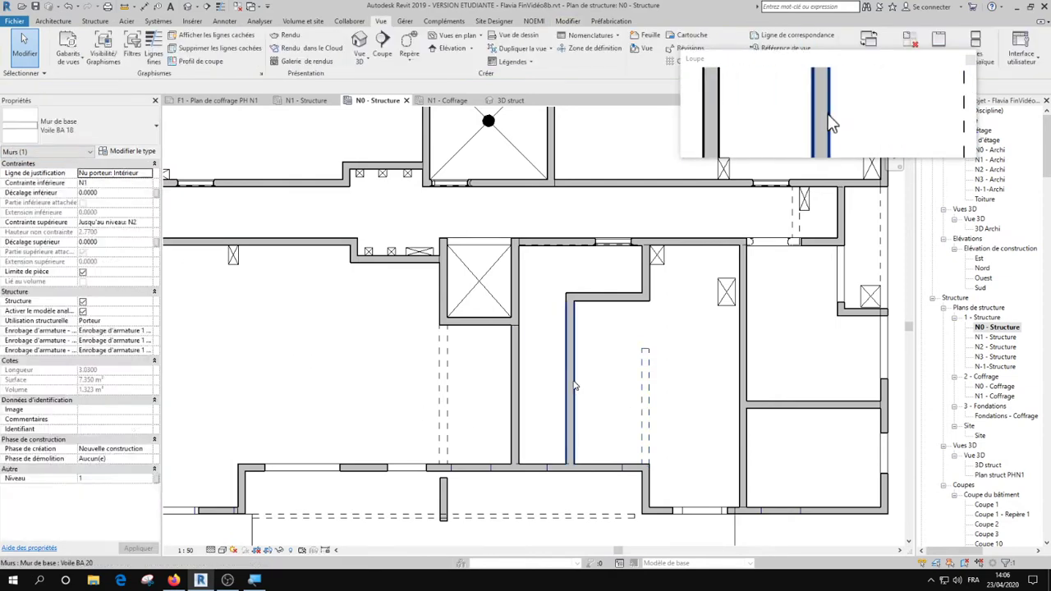
Compare the level constraints of the solid Voile BA 20 wall with those of the neighbouring dashed Voile BA 18 wall.
left_click(573, 386)
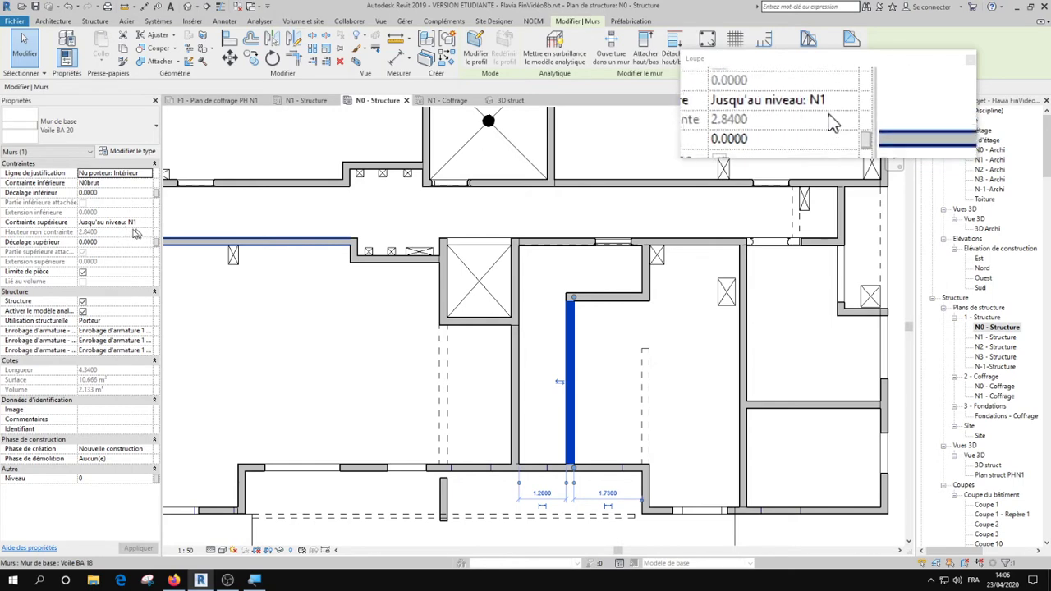
left_click(382, 349)
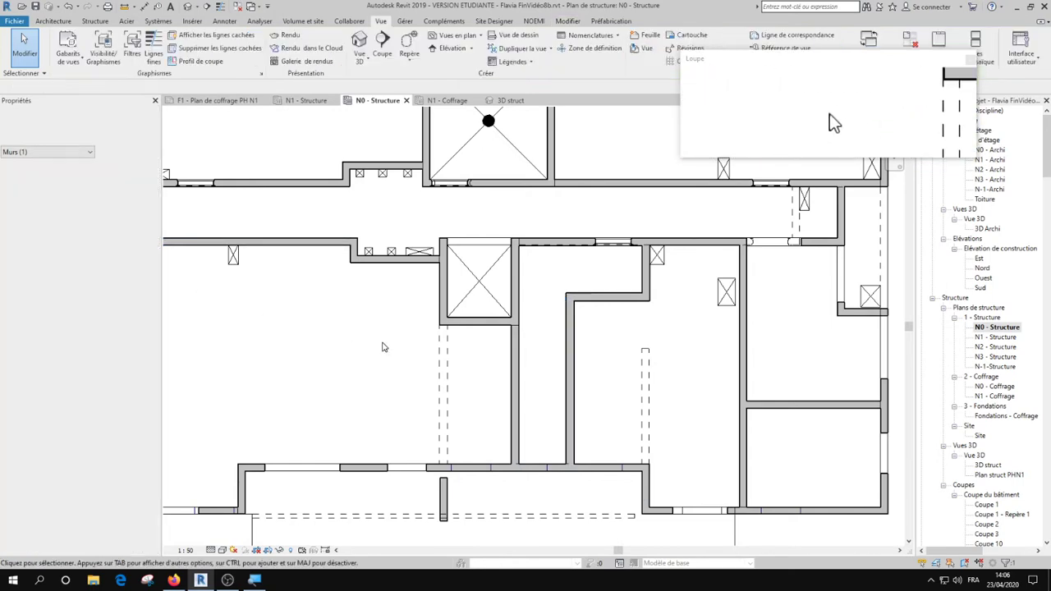
left_click(572, 368)
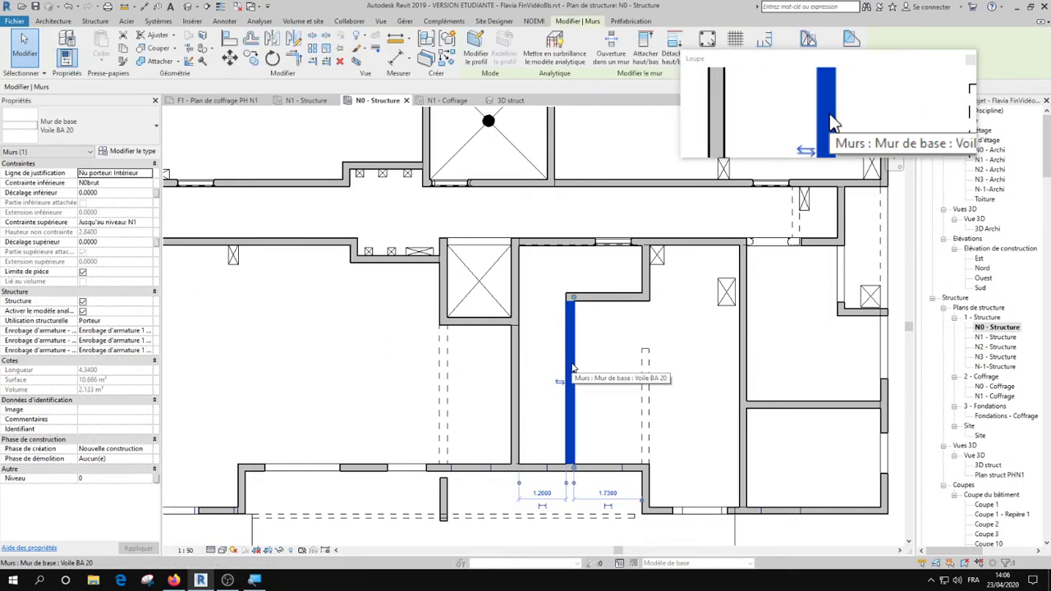
left_click(644, 402)
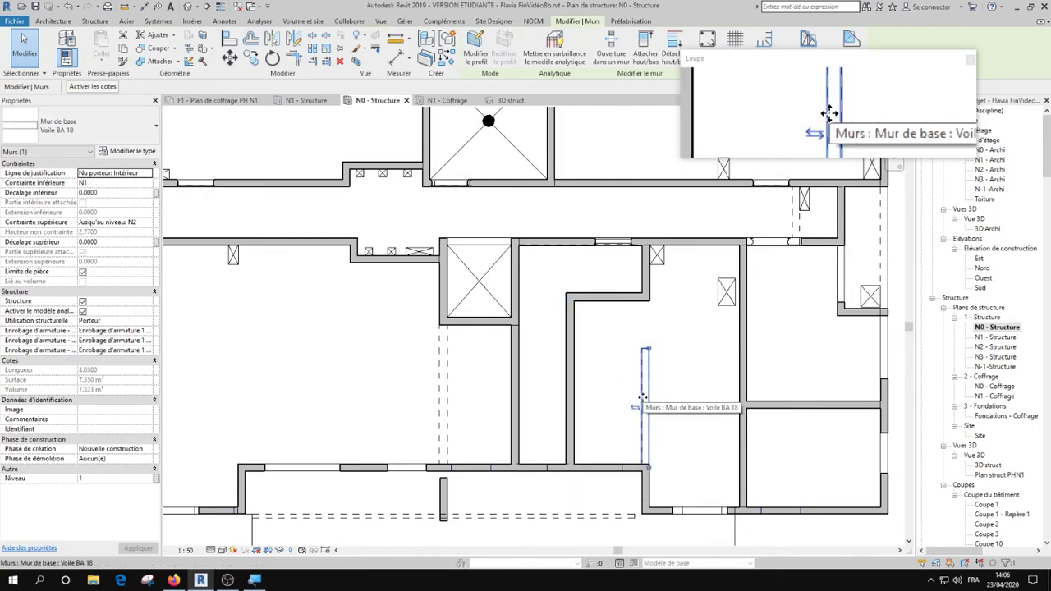
left_click(649, 410)
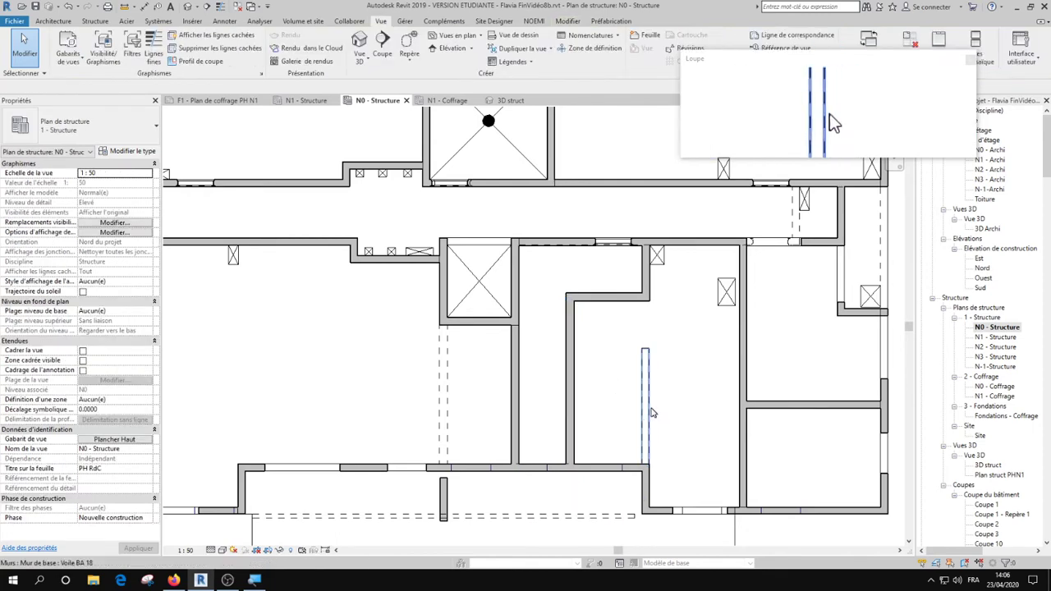
Check the level constraints of the dashed outer wall by the recess and the short dashed wall across the corridor end.
scroll(606, 371, "down", 1)
middle_click_drag(792, 335, 657, 385)
scroll(699, 320, "up", 3)
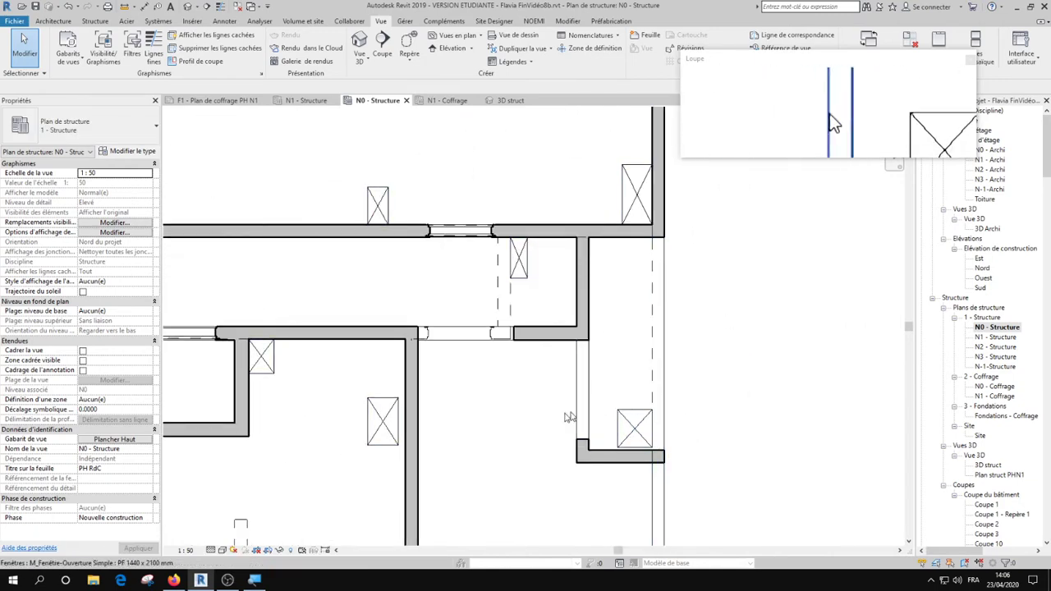
left_click(657, 333)
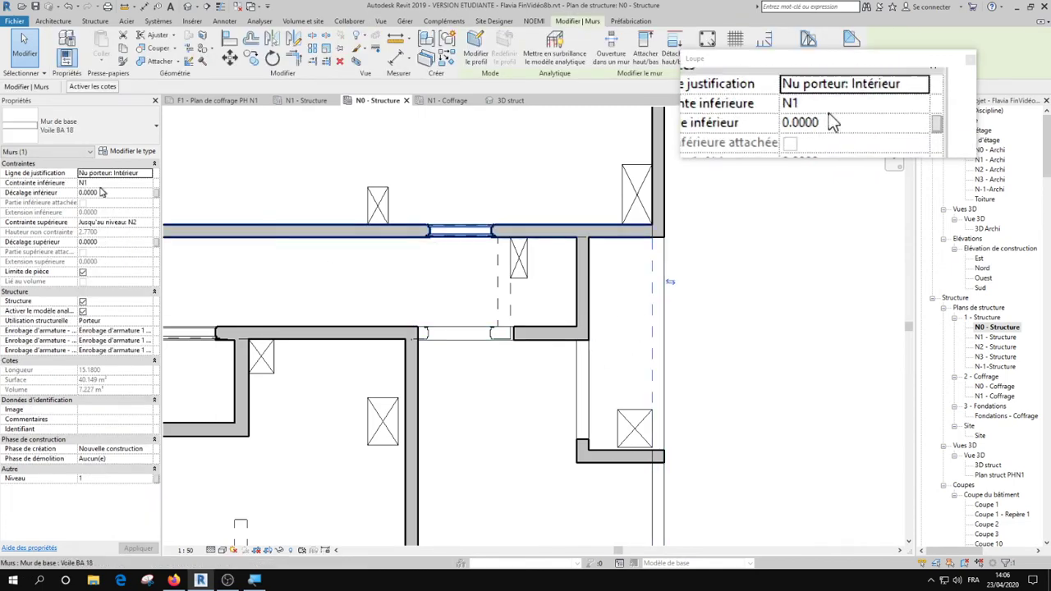
left_click(725, 369)
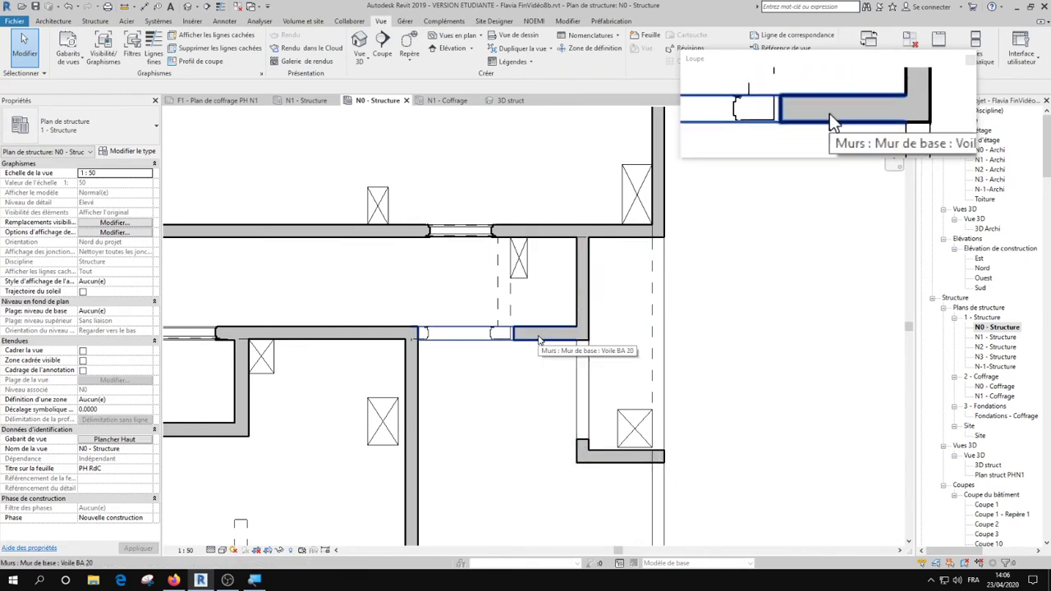
left_click(500, 288)
scroll(710, 326, "down", 2)
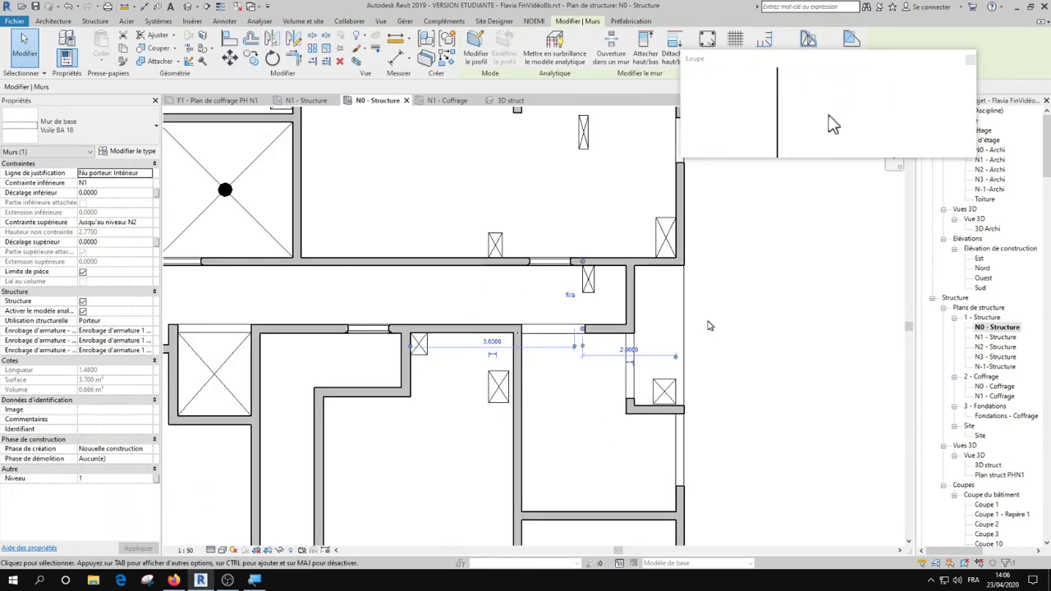
Cycle through the elements overlapping at the solid outer wall pier and check the levels of each superimposed wall.
scroll(566, 303, "down", 2)
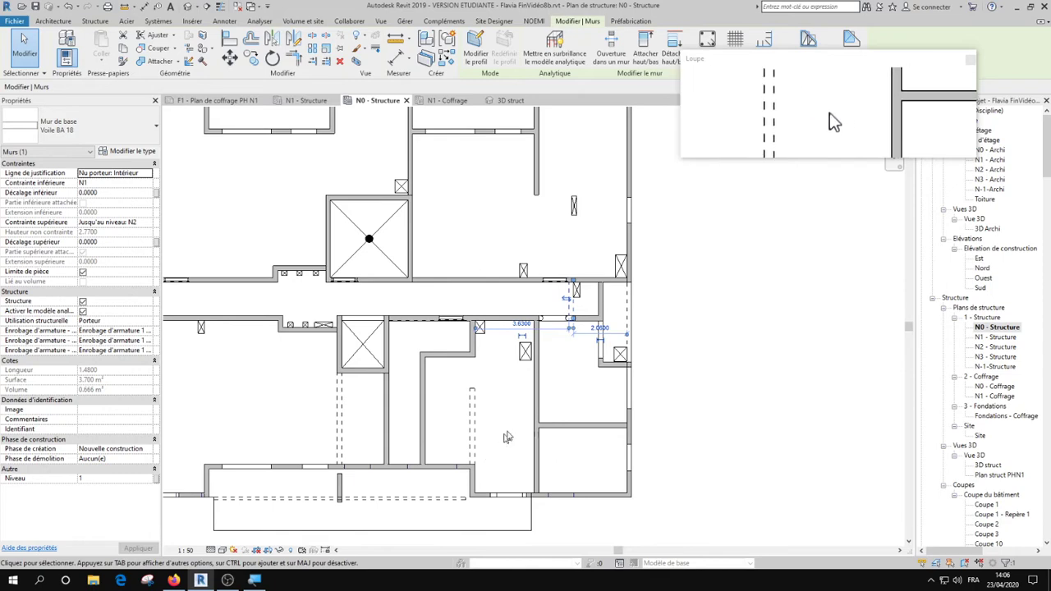
scroll(538, 411, "up", 4)
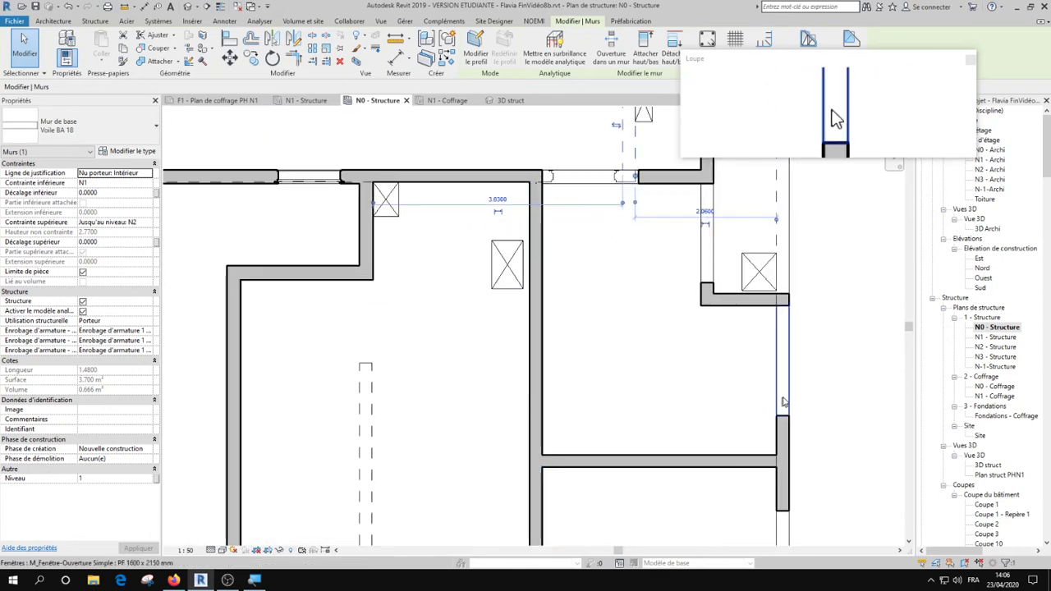
left_click(783, 441)
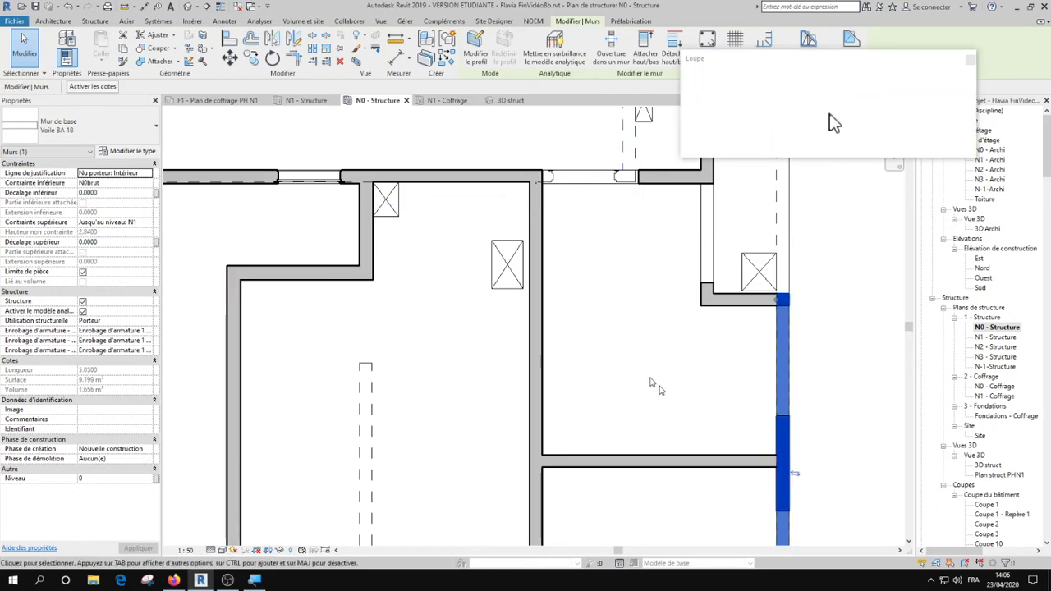
key("Tab")
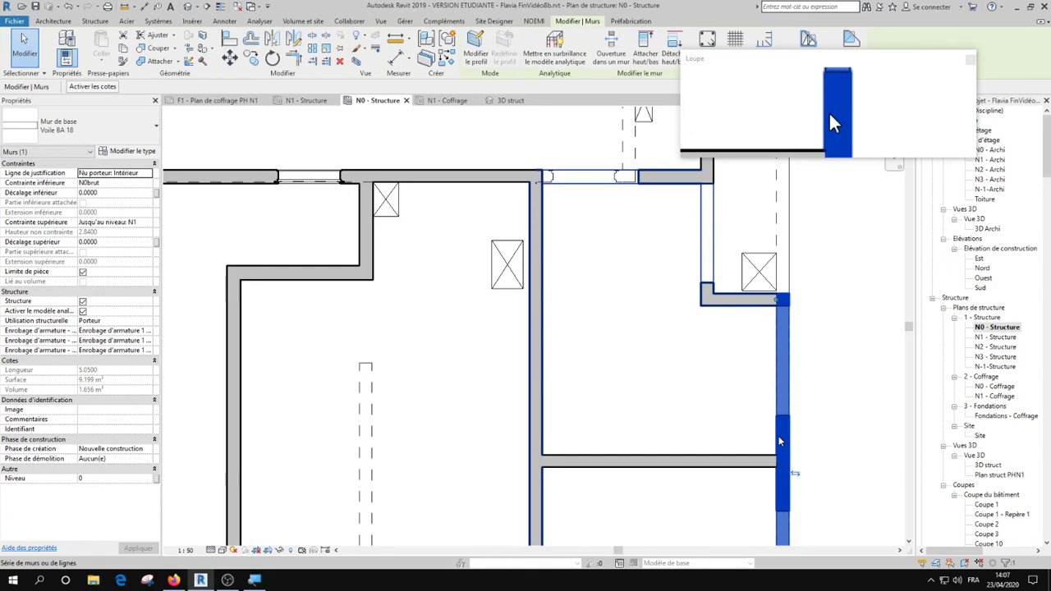
key("Tab")
left_click(780, 442)
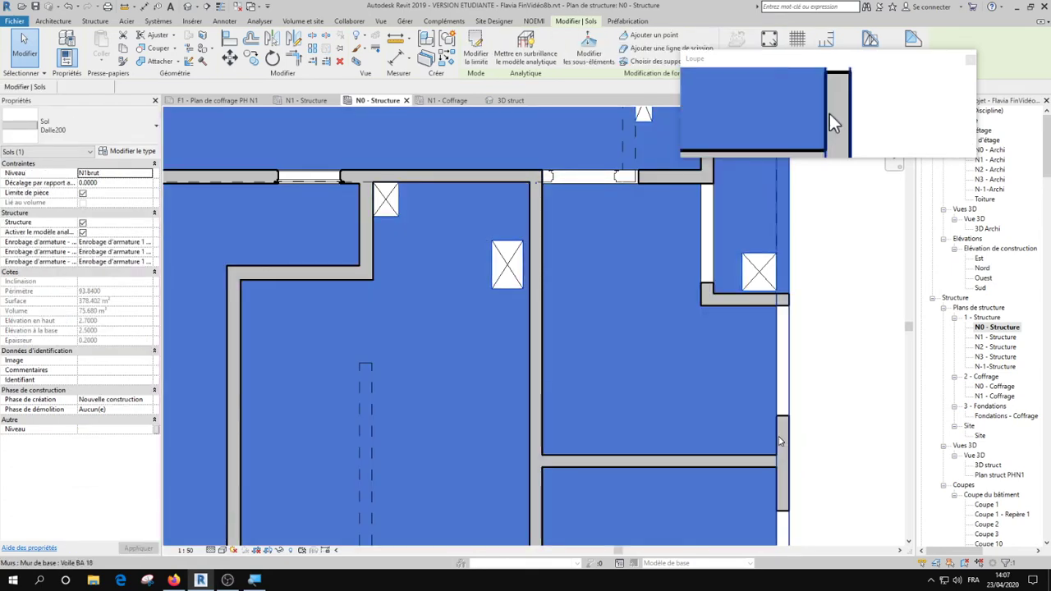
left_click(780, 442)
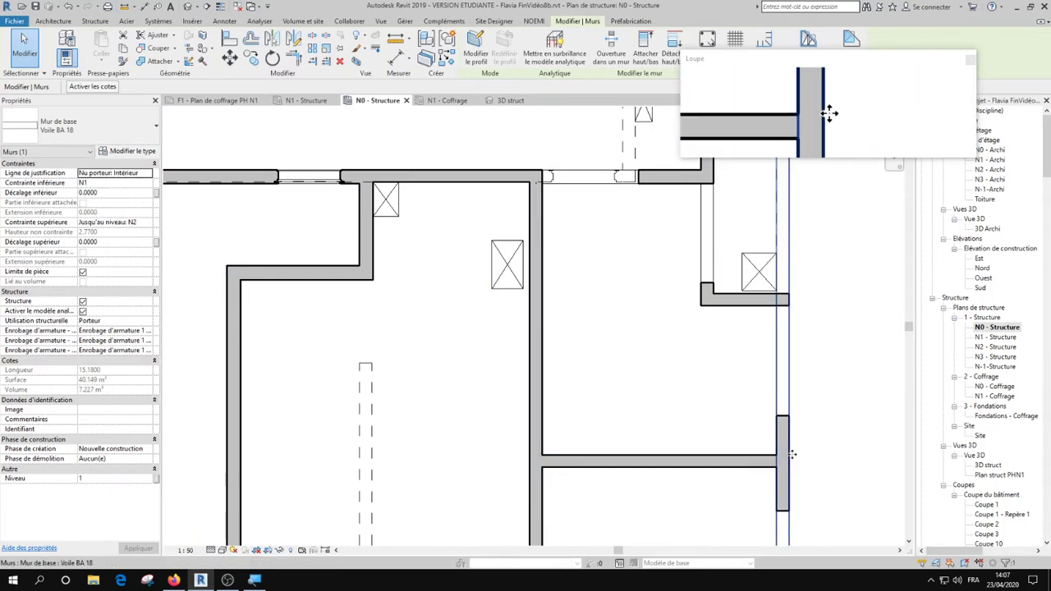
key("Escape")
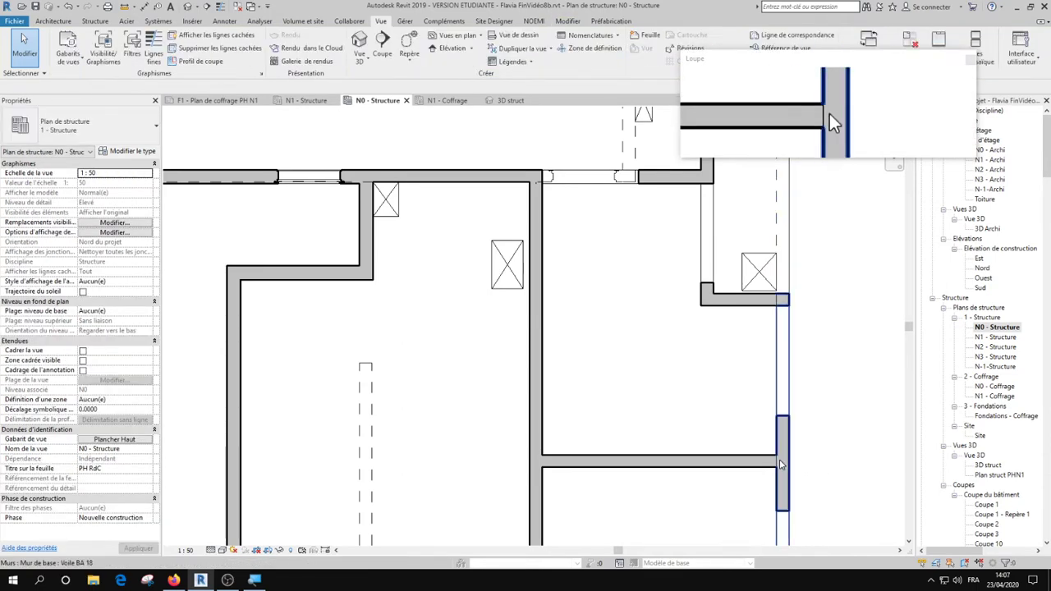
Select the outer wall pier, compare its levels with those of the overlapping chain of connected walls, and clear the selection.
left_click(780, 464)
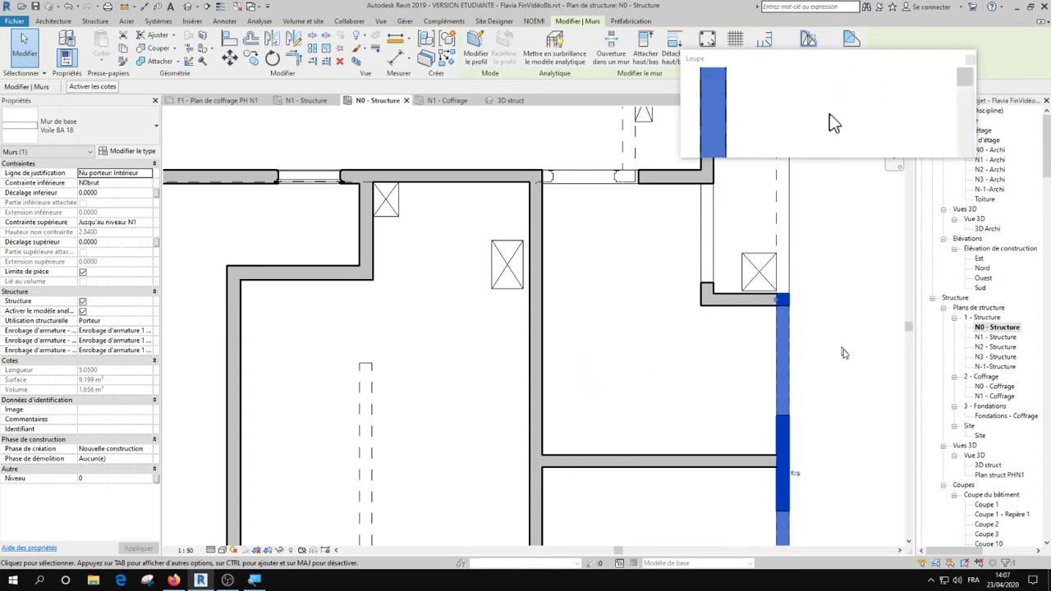
left_click(798, 507)
key("Tab")
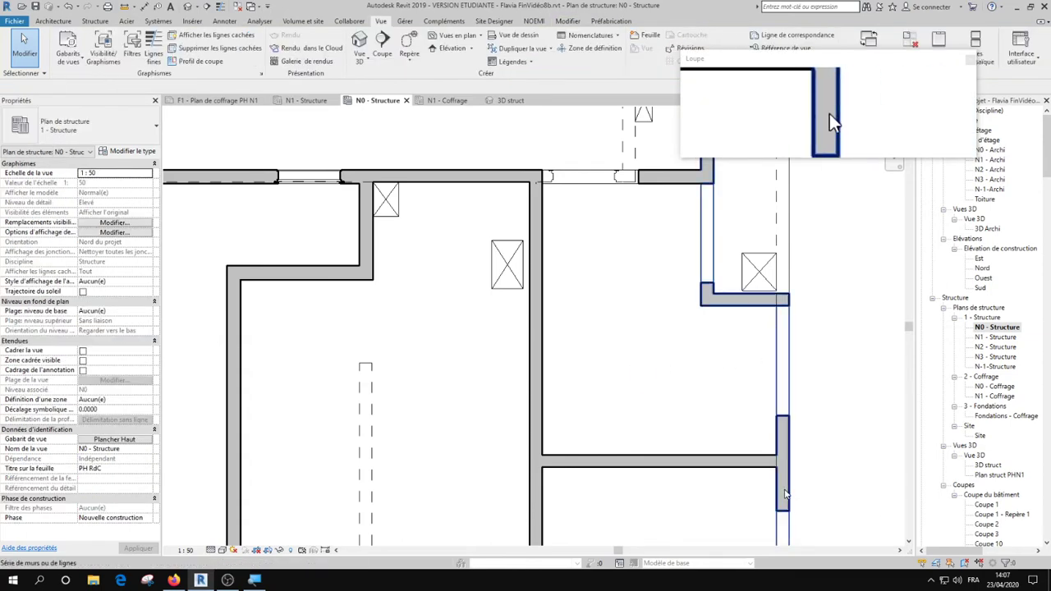
key("Tab")
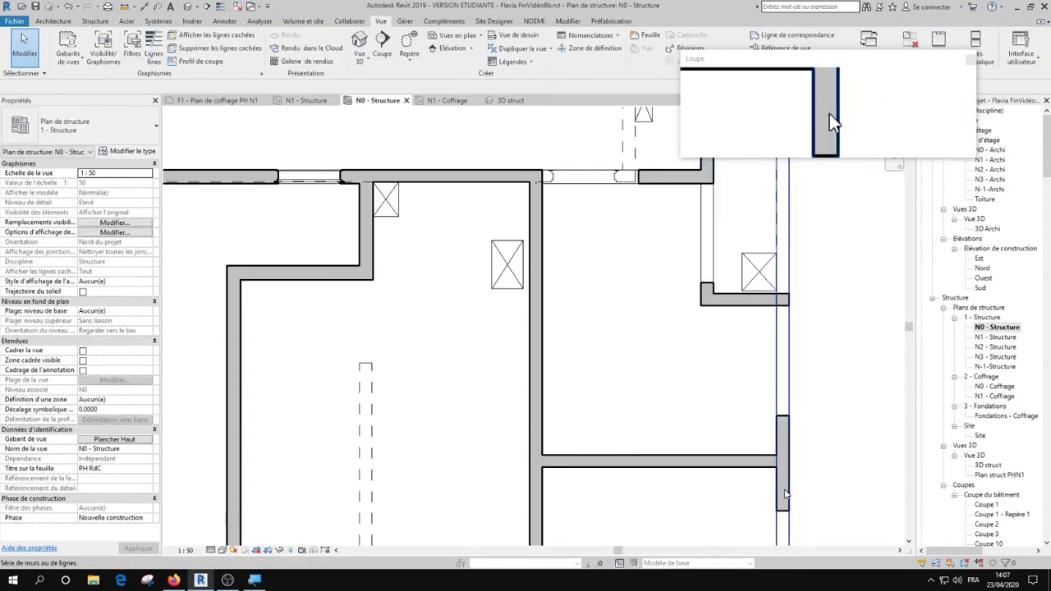
left_click(785, 493)
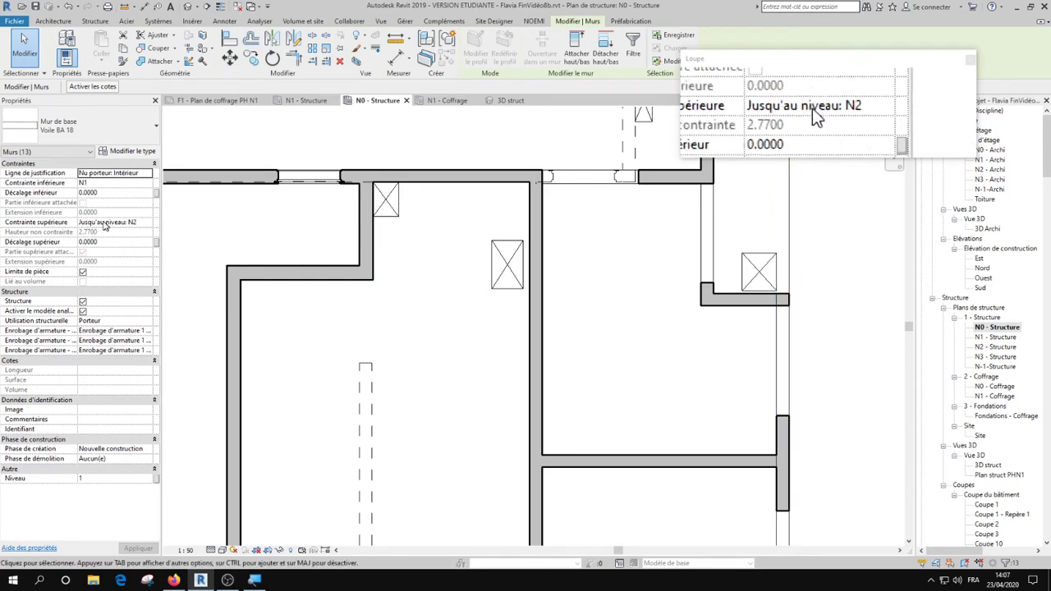
key("Escape")
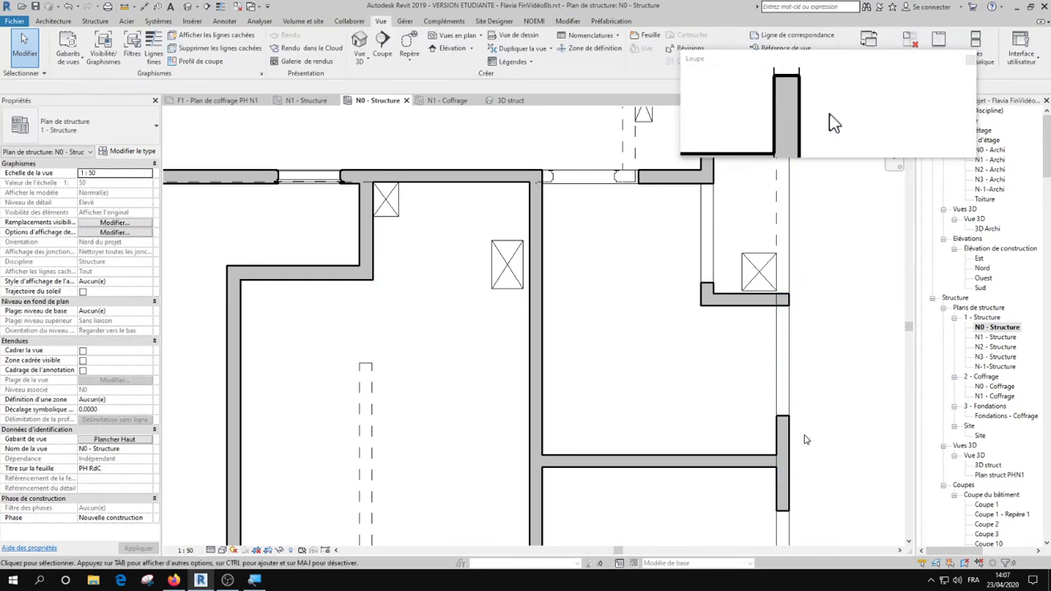
Check the level assigned to the dashed slab recess along the balcony and look over the whole N0 - Structure plan.
scroll(784, 411, "down", 2)
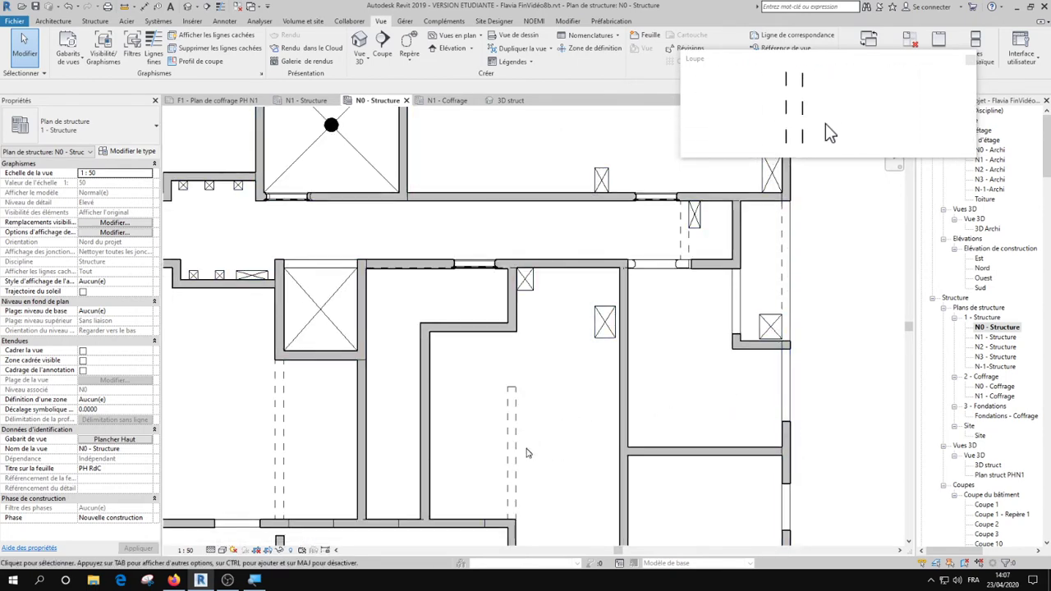
middle_click_drag(552, 417, 603, 331)
middle_click_drag(392, 460, 569, 403)
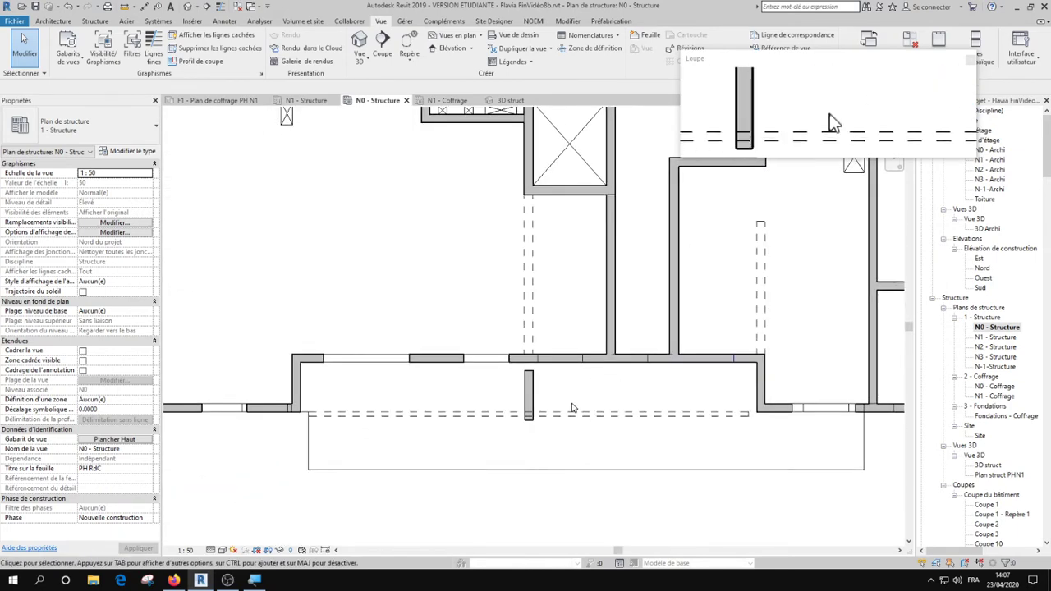
left_click(566, 425)
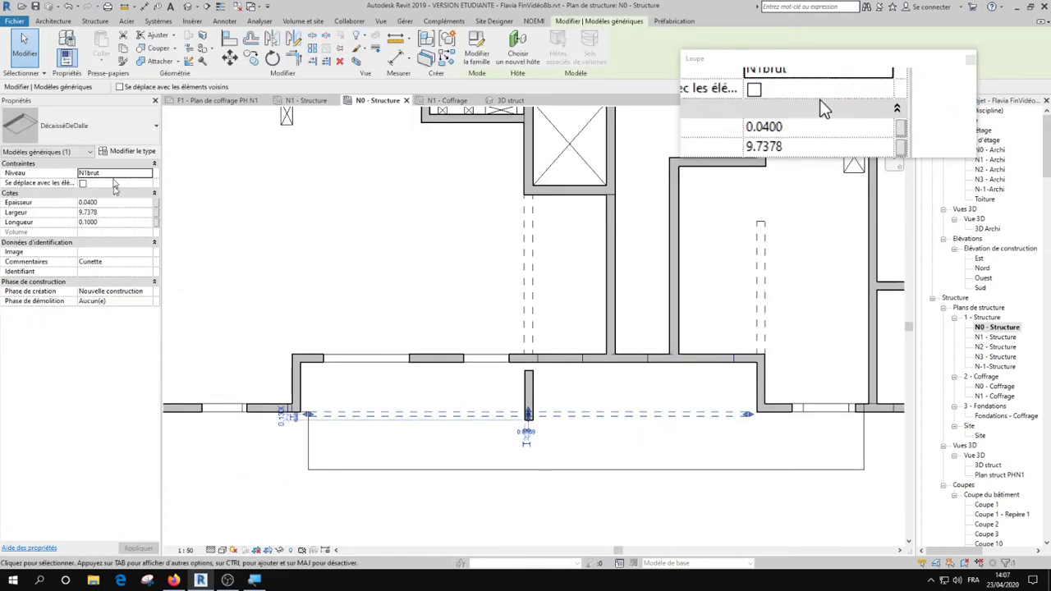
left_click(535, 462)
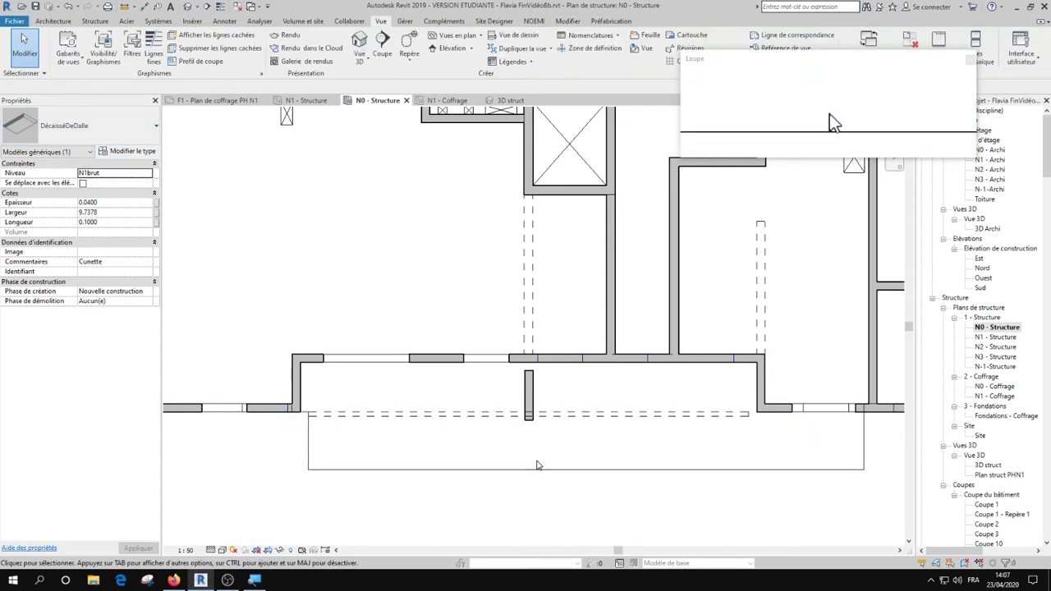
scroll(578, 429, "down", 5)
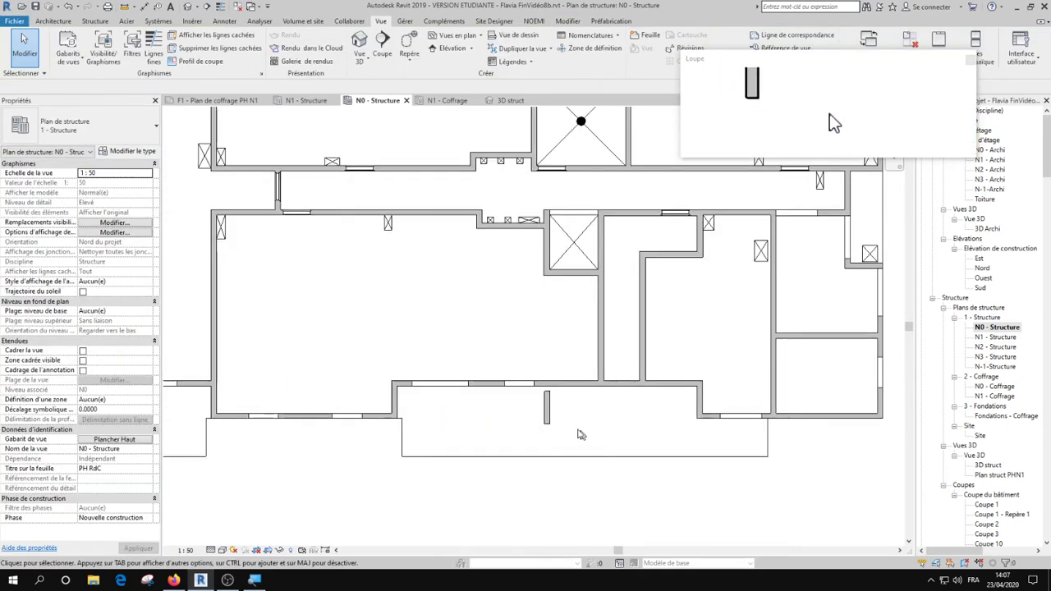
scroll(364, 270, "up", 4)
middle_click_drag(364, 270, 360, 470)
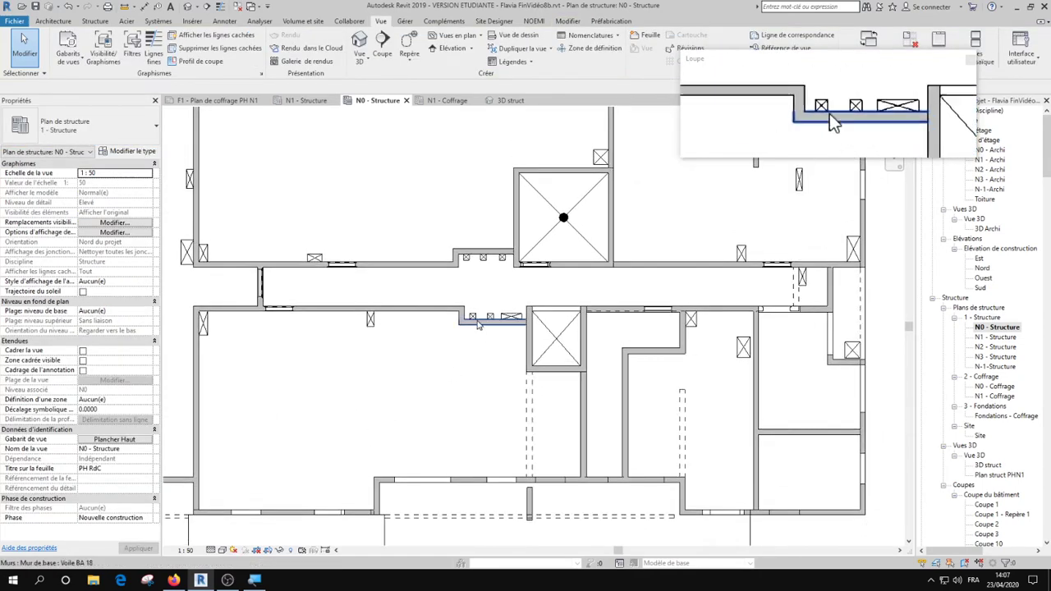
middle_click_drag(666, 382, 638, 369)
scroll(624, 362, "down", 2)
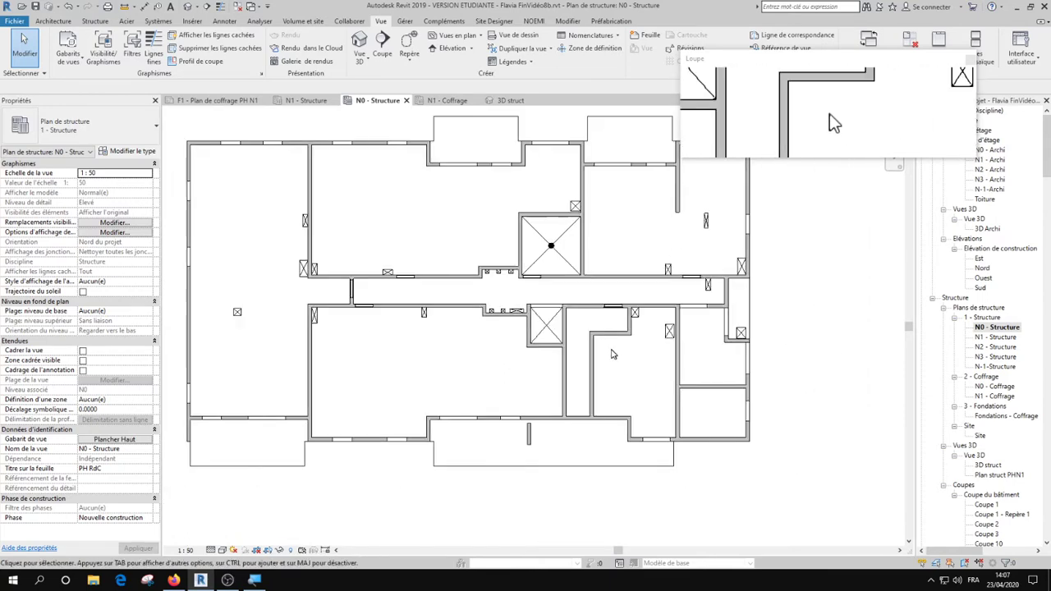
Check the base and top levels of the circular concrete column at the centre of the large crossed opening, and clear the selection.
middle_click_drag(438, 294, 475, 351)
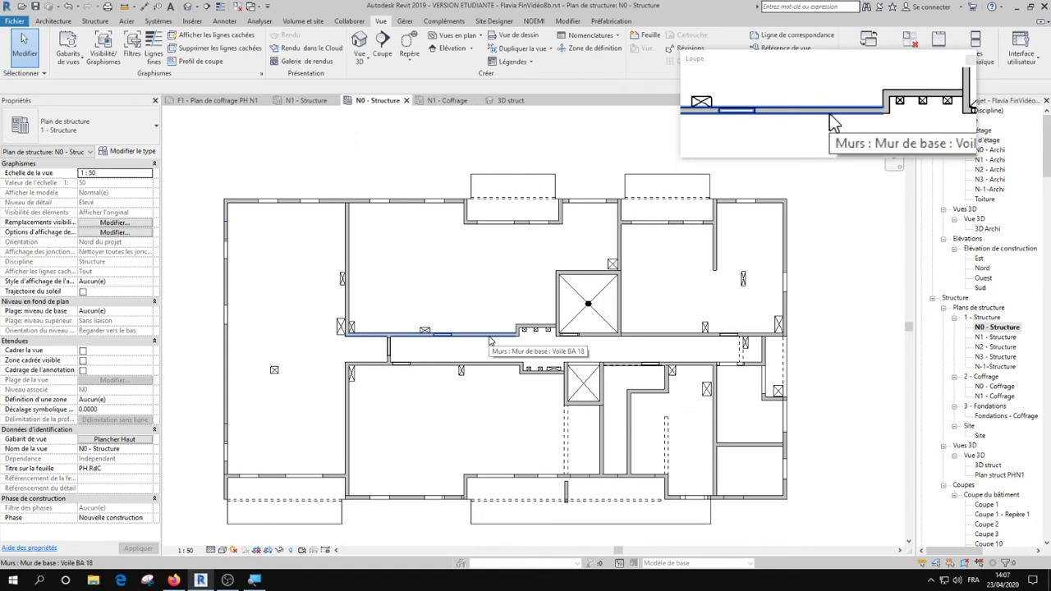
scroll(585, 302, "up", 5)
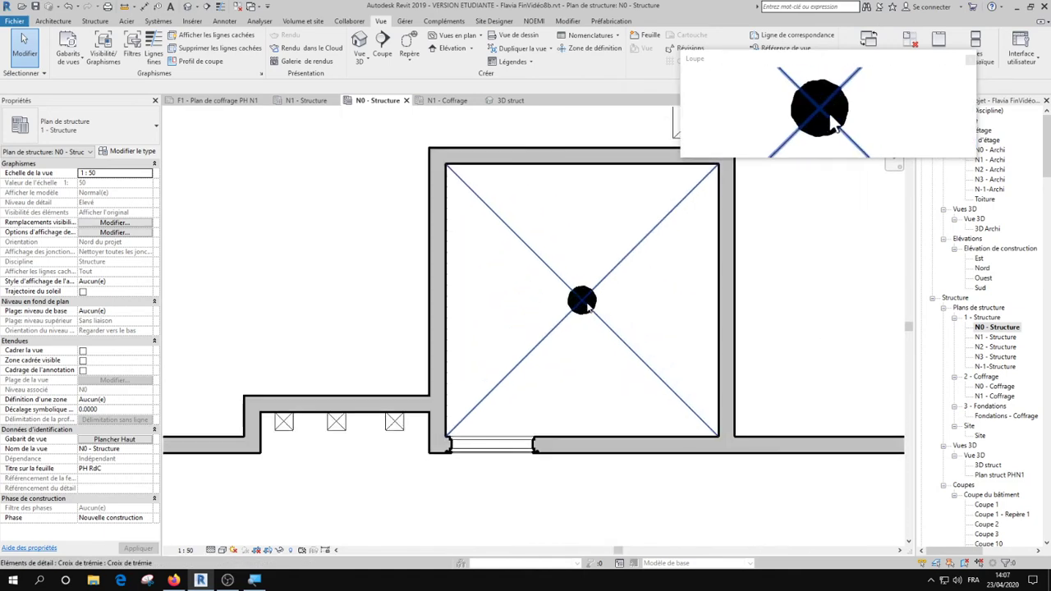
left_click(596, 305)
key("Escape")
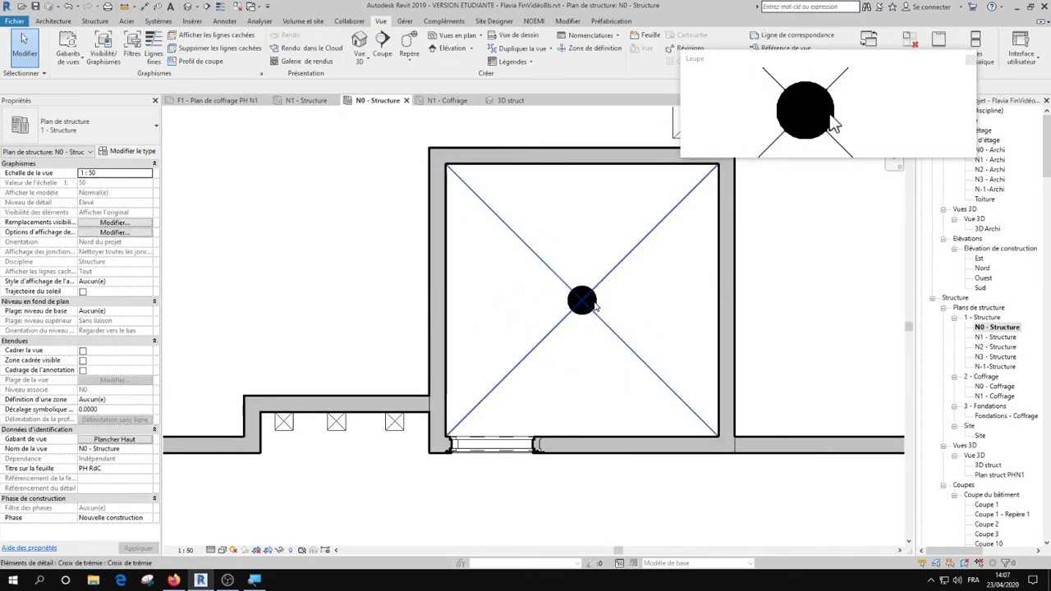
left_click(598, 319)
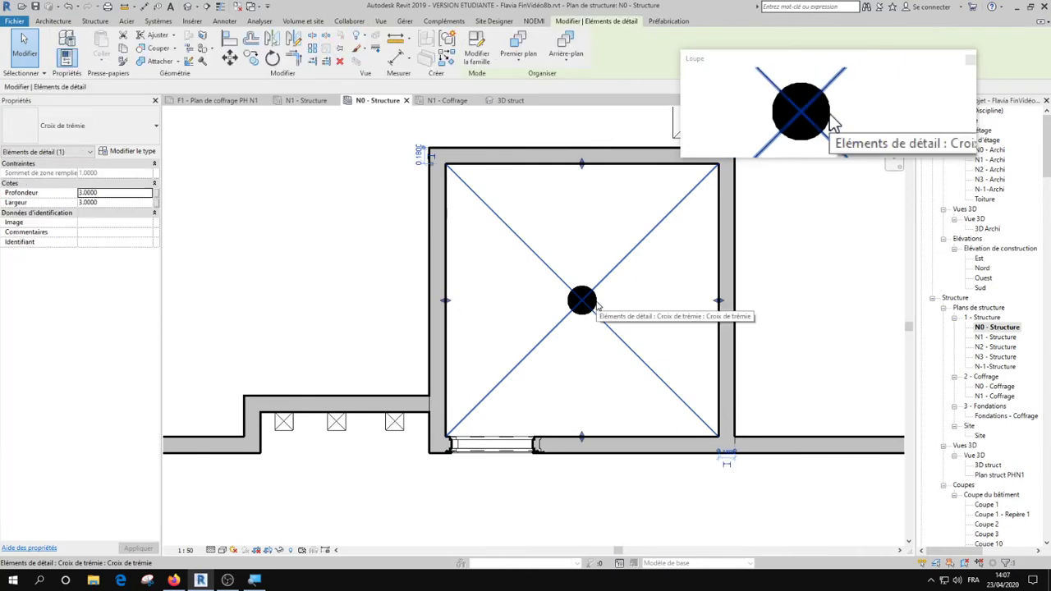
key("Escape")
left_click(597, 305)
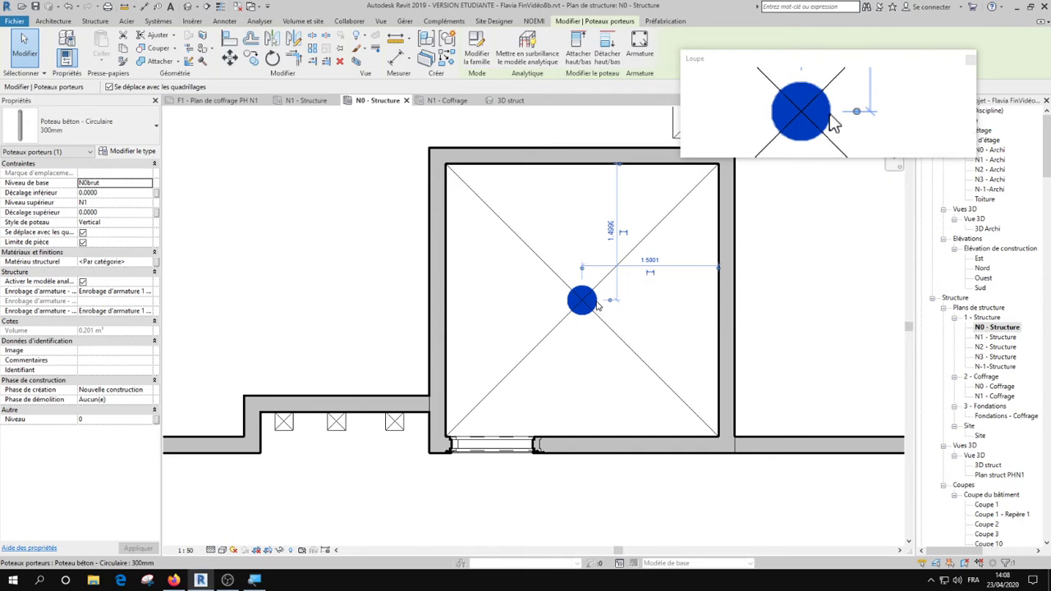
left_click(550, 359)
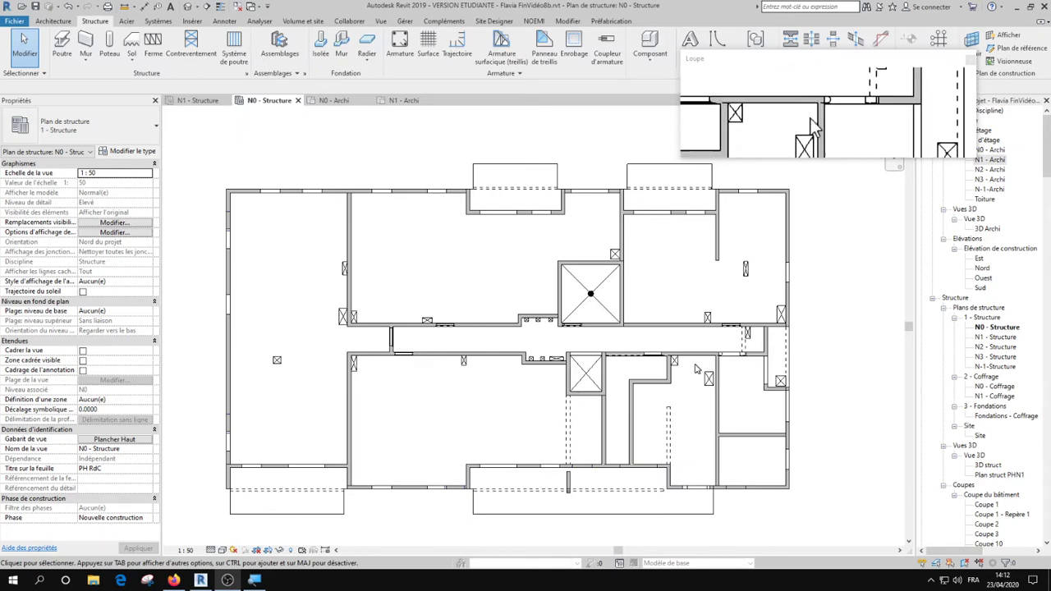
Select the dashed wall running from the small crossed shaft to the balcony facade and check its level constraints.
scroll(571, 434, "up", 3)
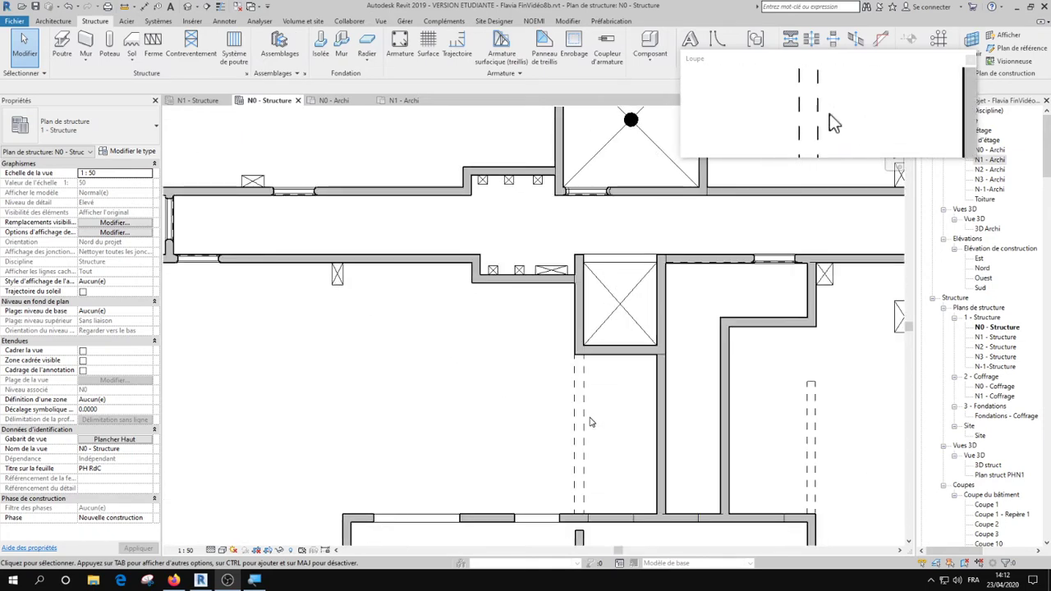
scroll(588, 422, "down", 2)
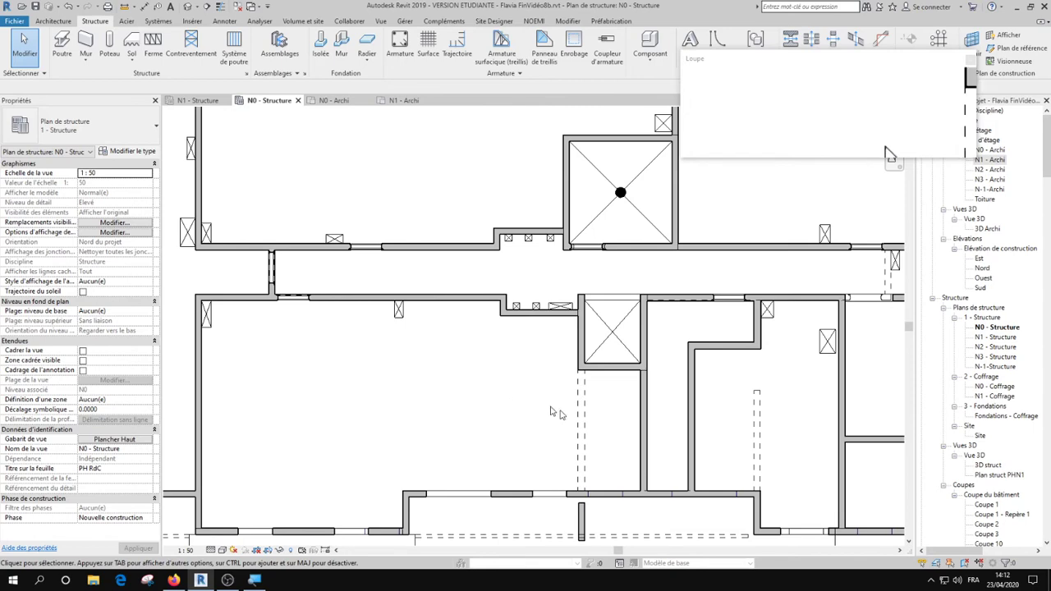
scroll(604, 431, "up", 3)
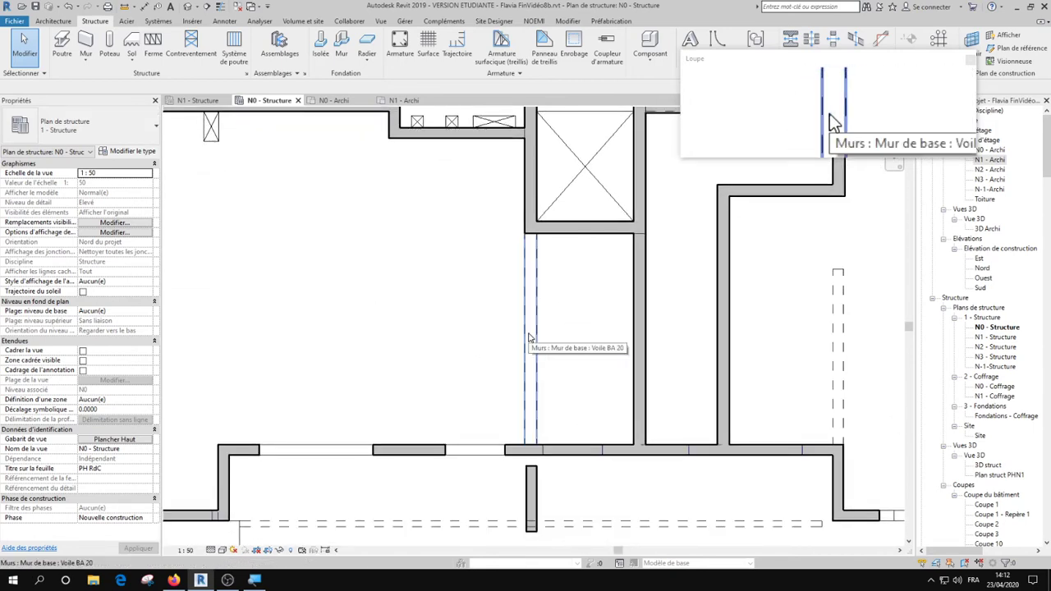
left_click(530, 337)
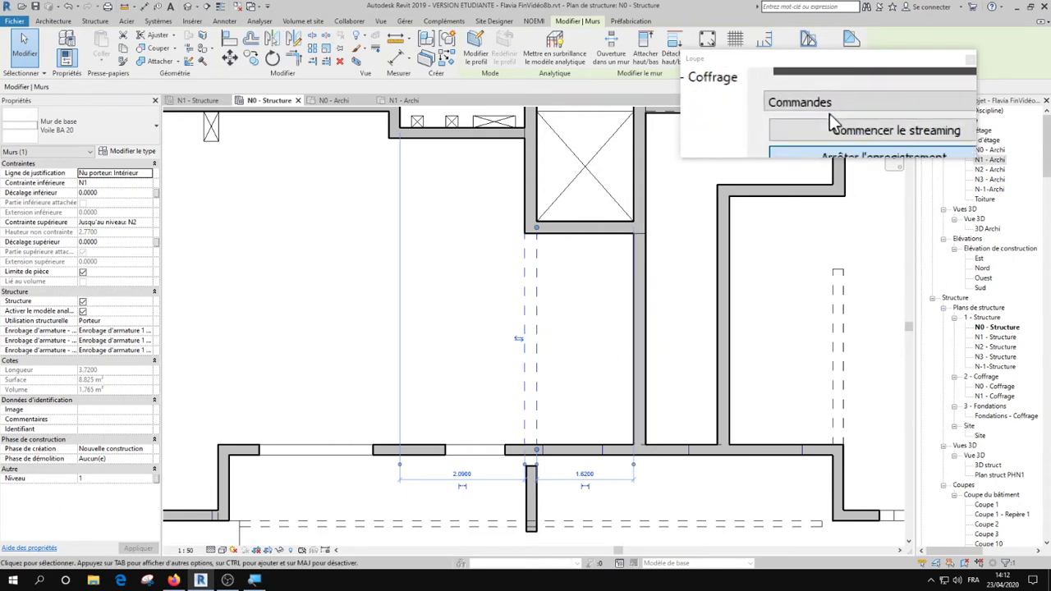
Switch to Adobe Acrobat Reader and enlarge the Fiche Plancher Poutres memo to read how the different concrete beams are drawn in plan.
left_click(828, 116)
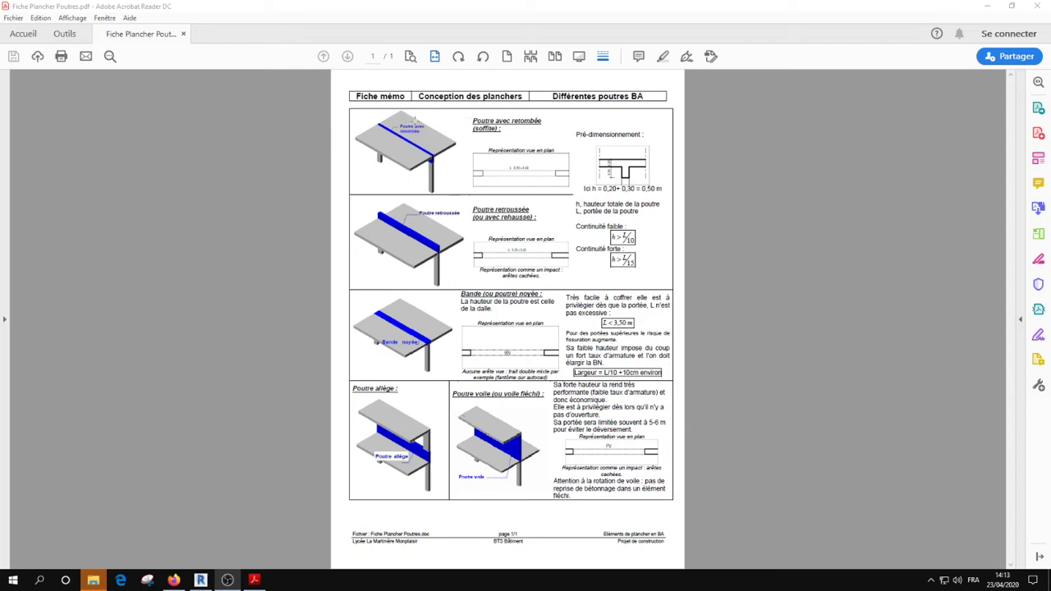
scroll(461, 122, "up", 3, "ctrl")
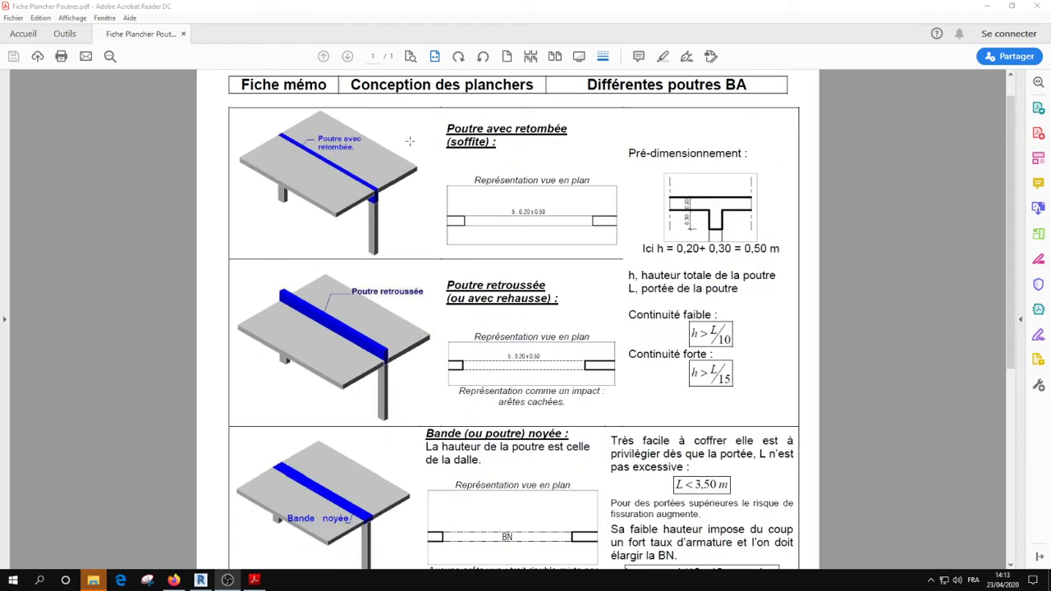
scroll(411, 140, "up", 1)
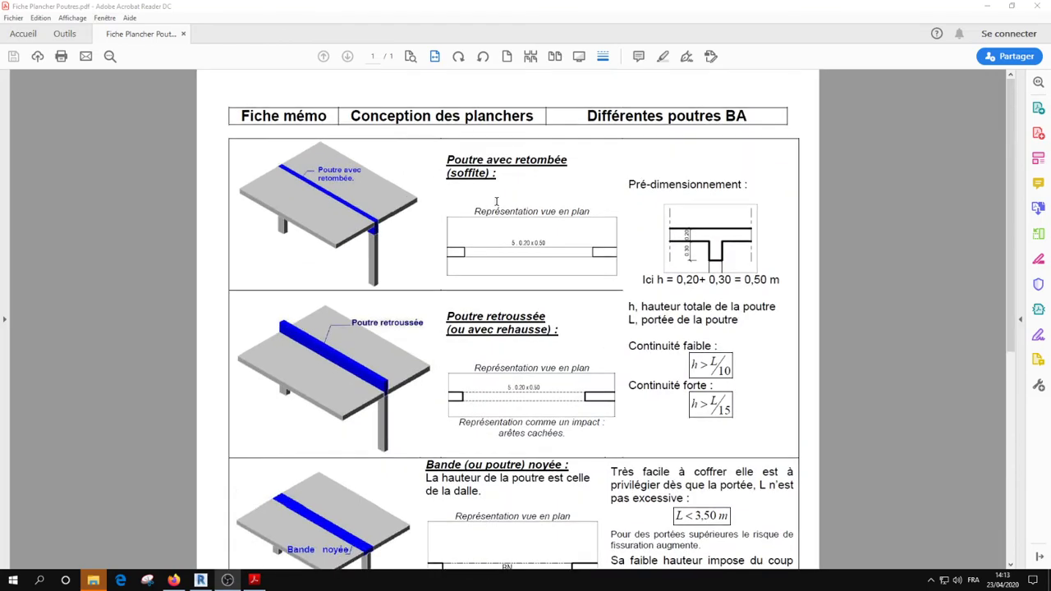
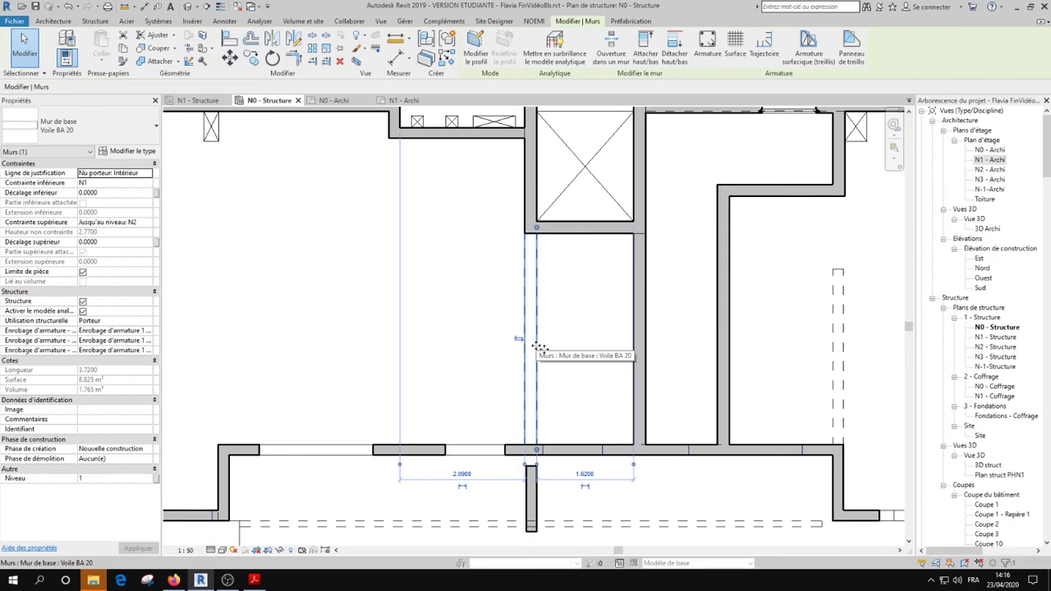
Turn on the screen magnifier and recheck the level constraints of the dashed BA 20 wall below the small shaft.
left_click(544, 358)
key("super+plus")
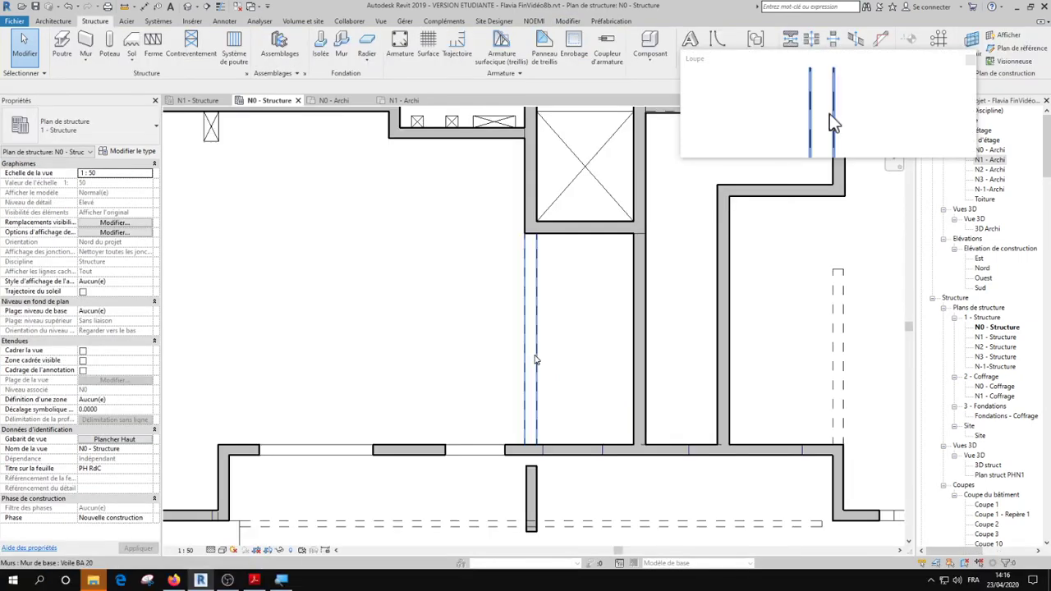
key("ctrl")
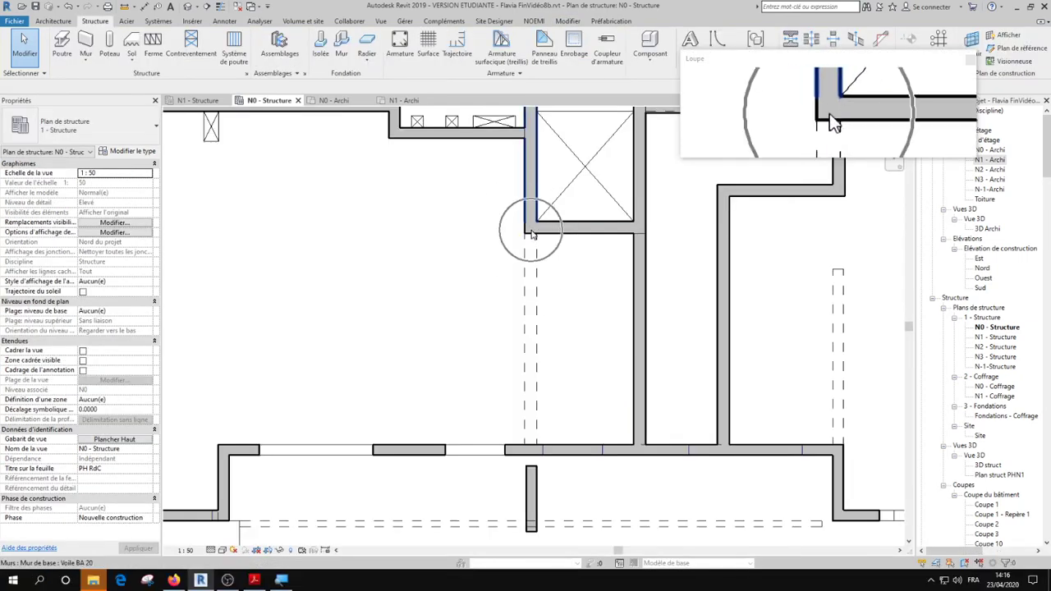
key("ctrl")
key("ctrl")
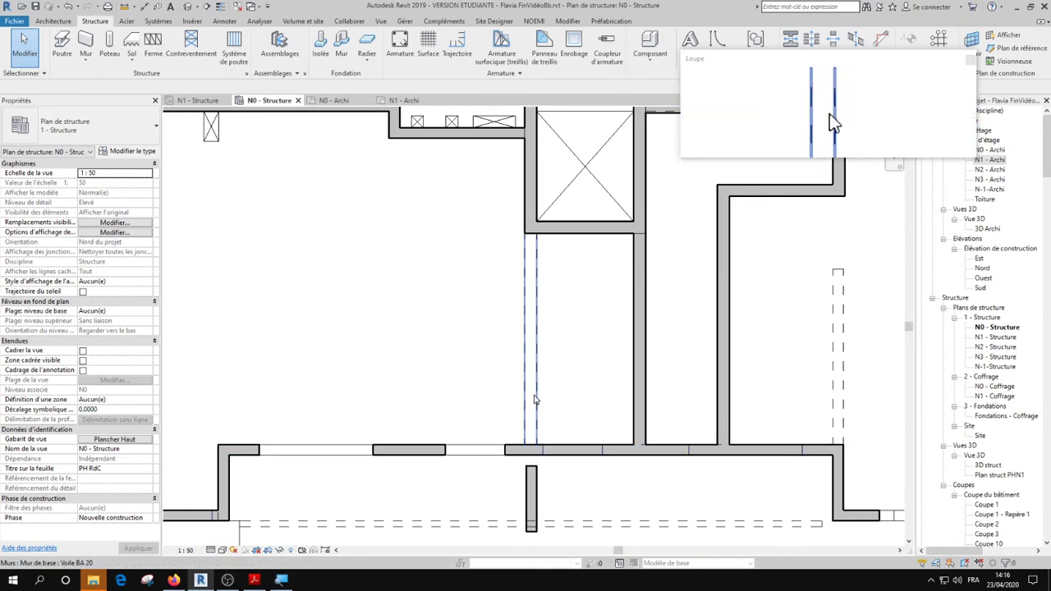
left_click(534, 400)
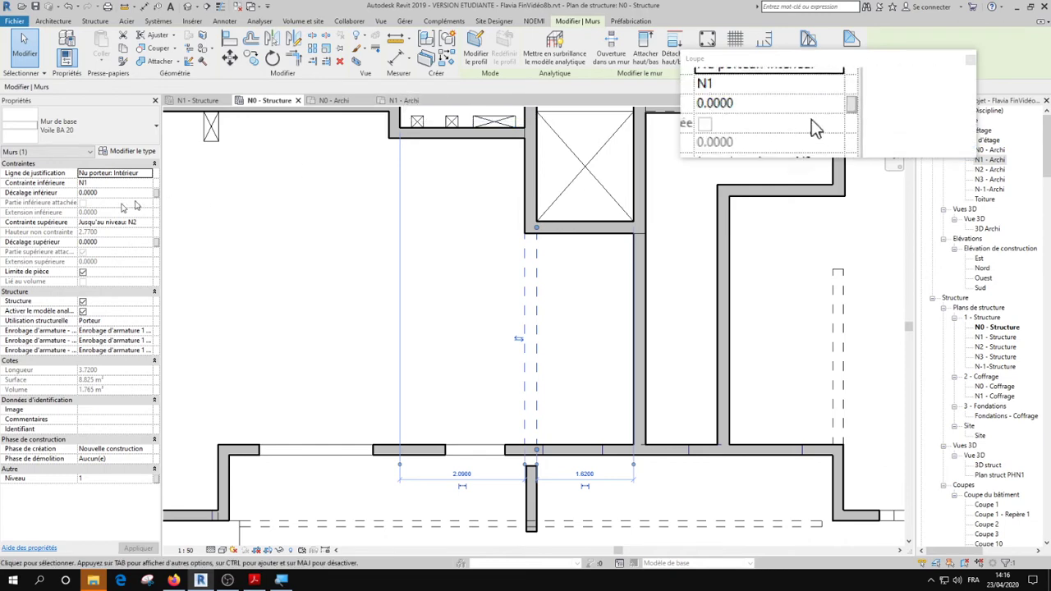
Examine the selected wall in the N1 - Archi plan, and return to N0 - Structure with the selection cleared.
left_click(402, 100)
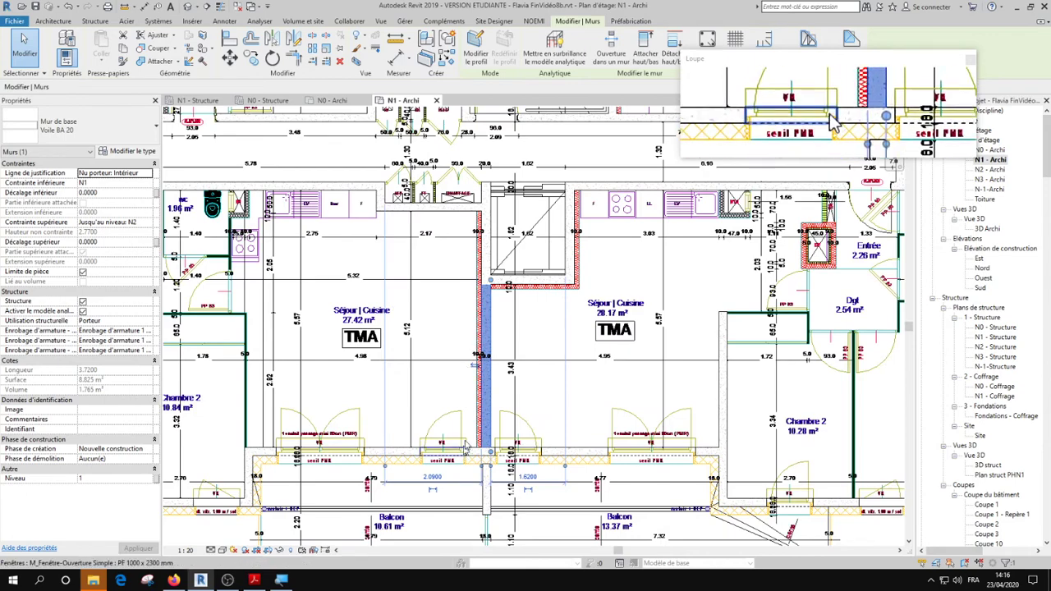
scroll(457, 437, "up", 3)
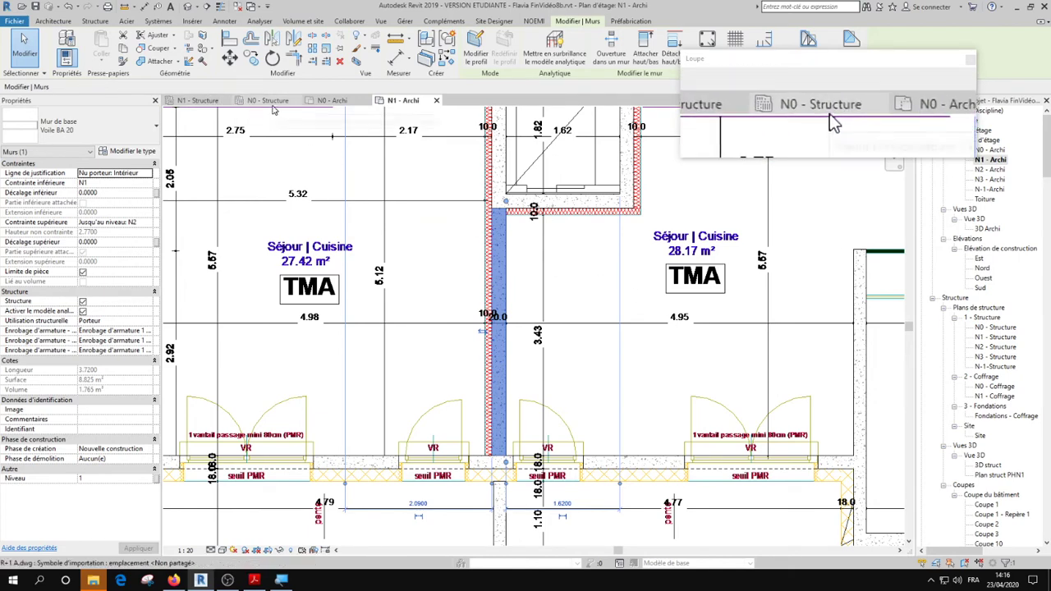
left_click(273, 106)
left_click(573, 340)
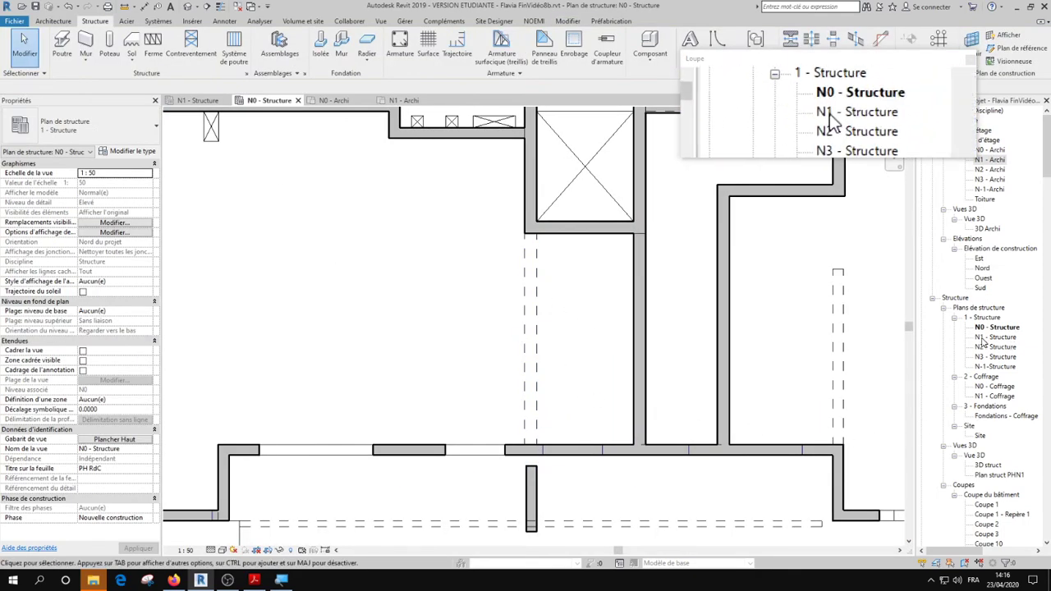
left_click(999, 328)
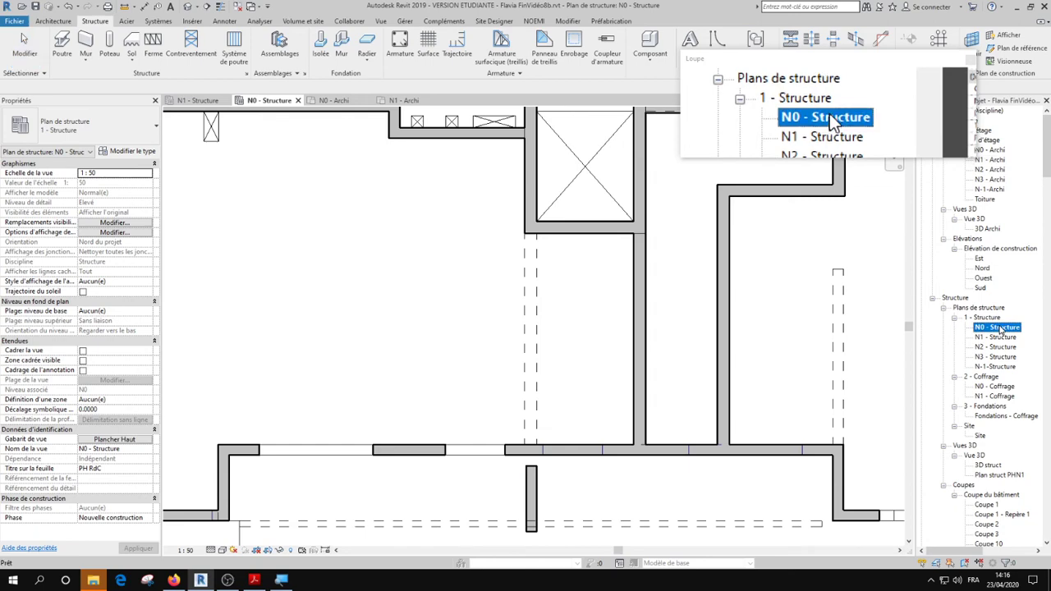
right_click(1000, 328)
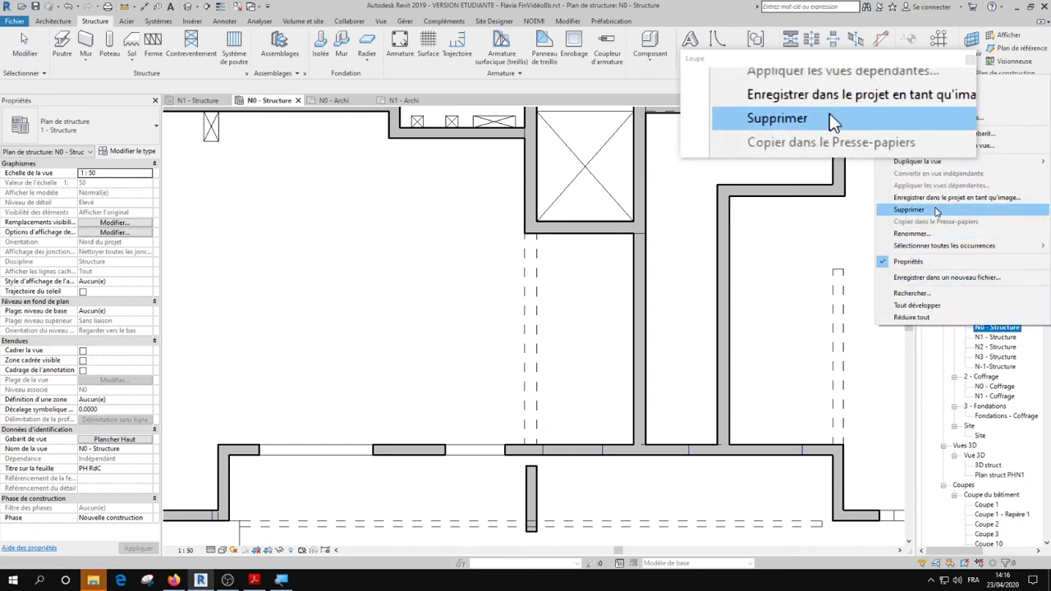
left_click(953, 81)
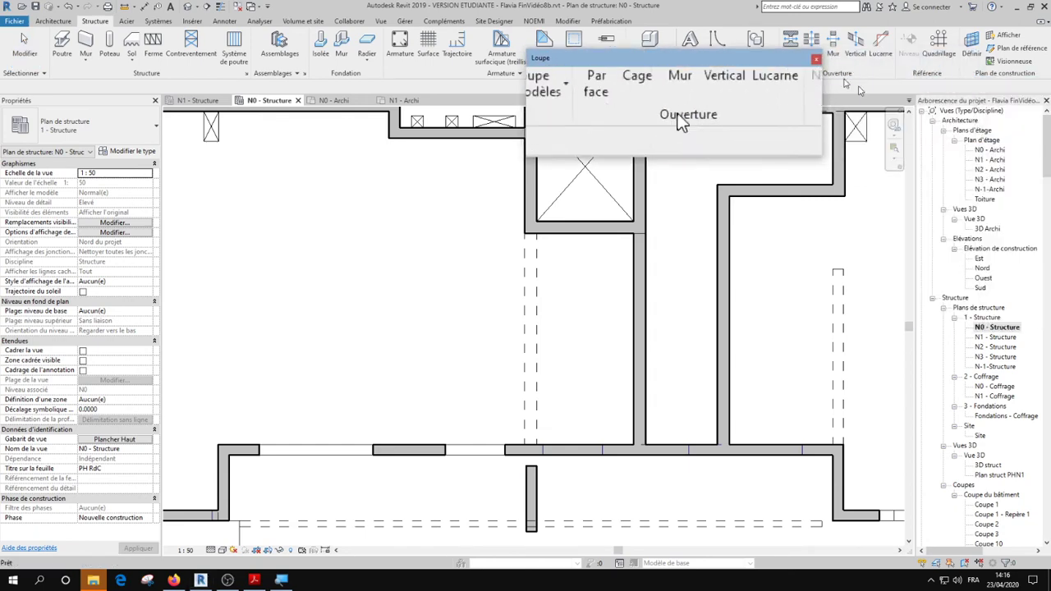
Search the project browser for "etiquett" to locate the tag families among the annotation symbols.
scroll(975, 493, "down", 6)
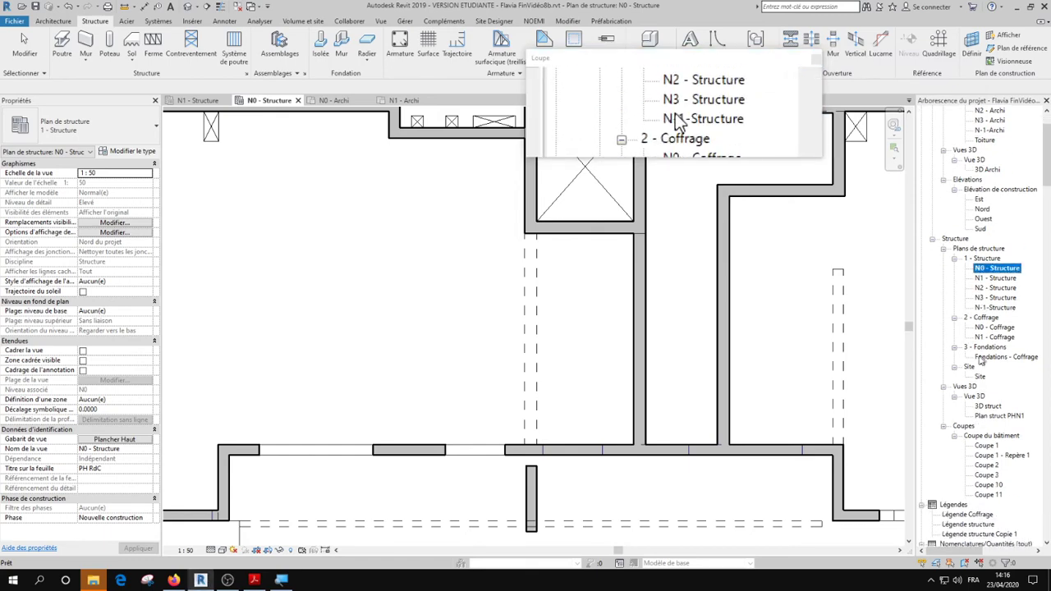
scroll(975, 493, "down", 6)
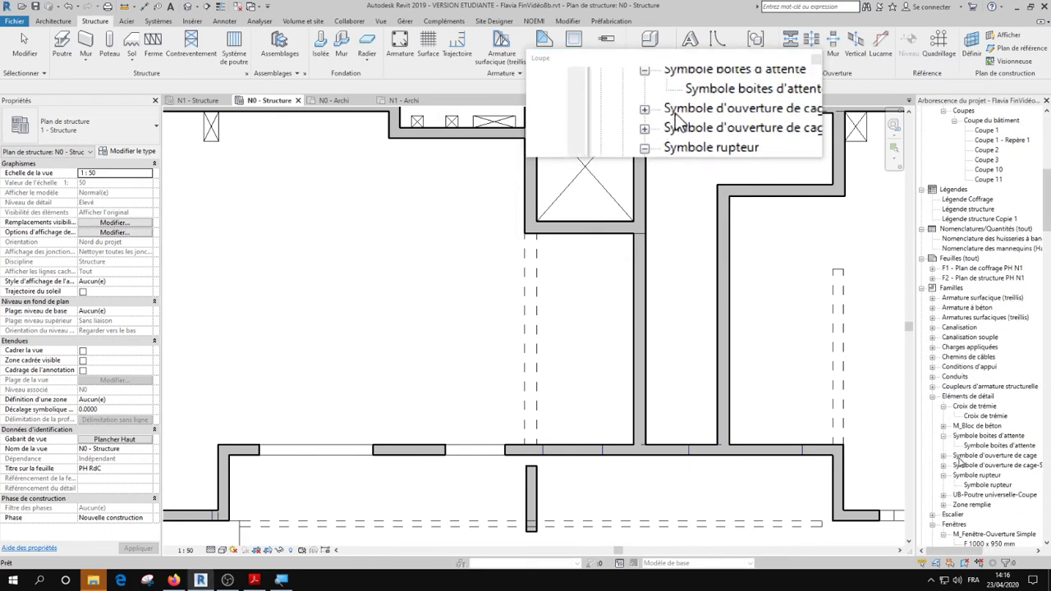
right_click(967, 448)
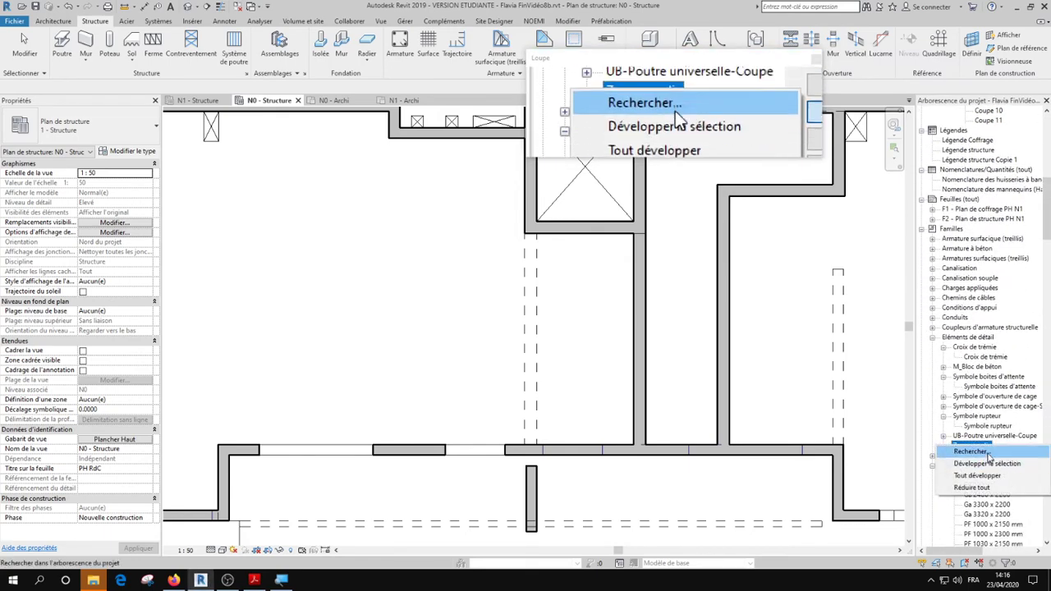
left_click(986, 454)
type("etiquet")
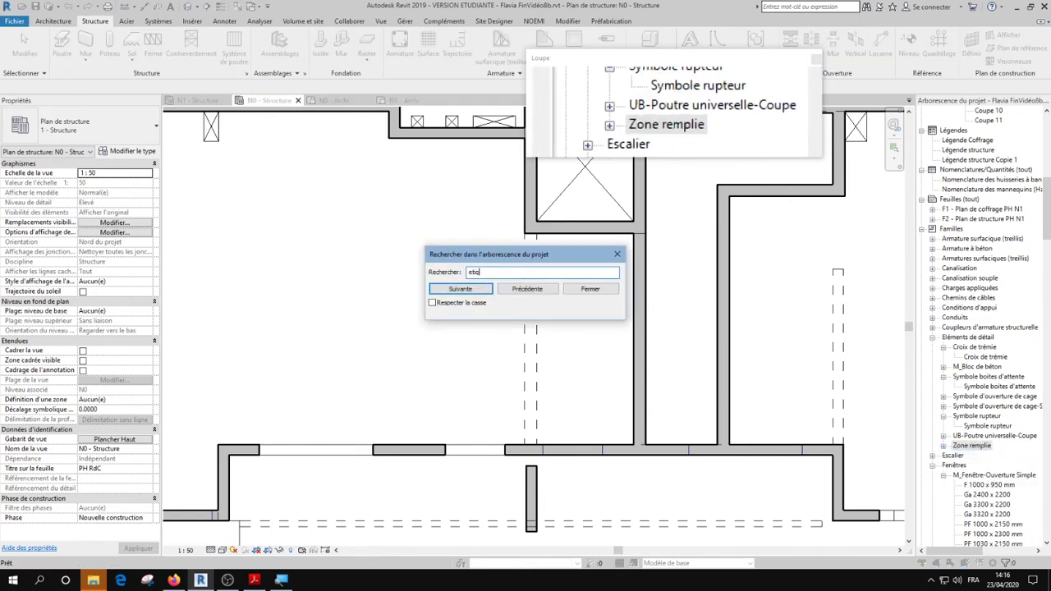
type("t")
key("Return")
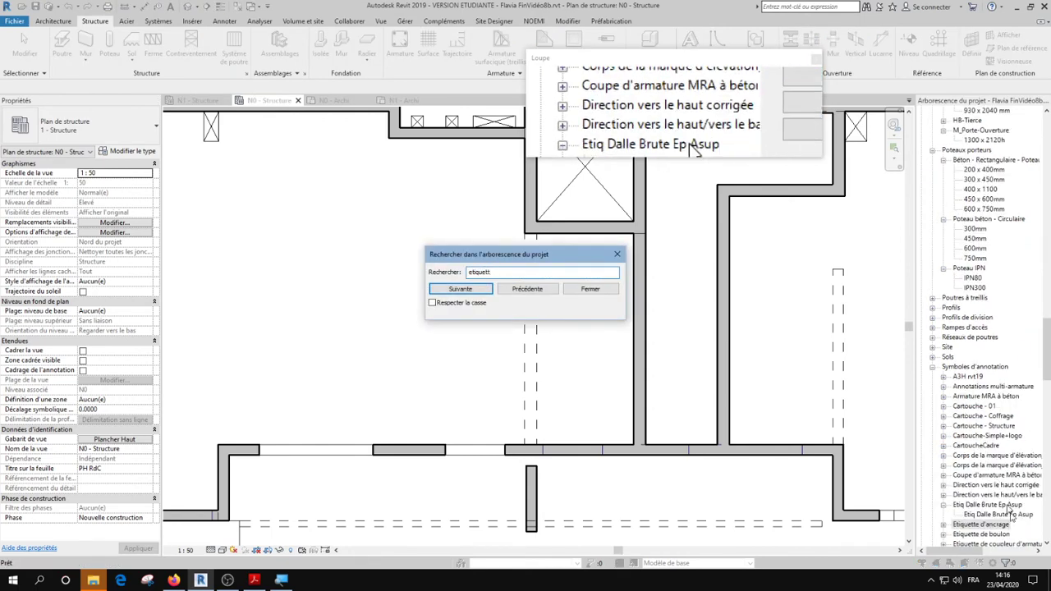
left_click(590, 288)
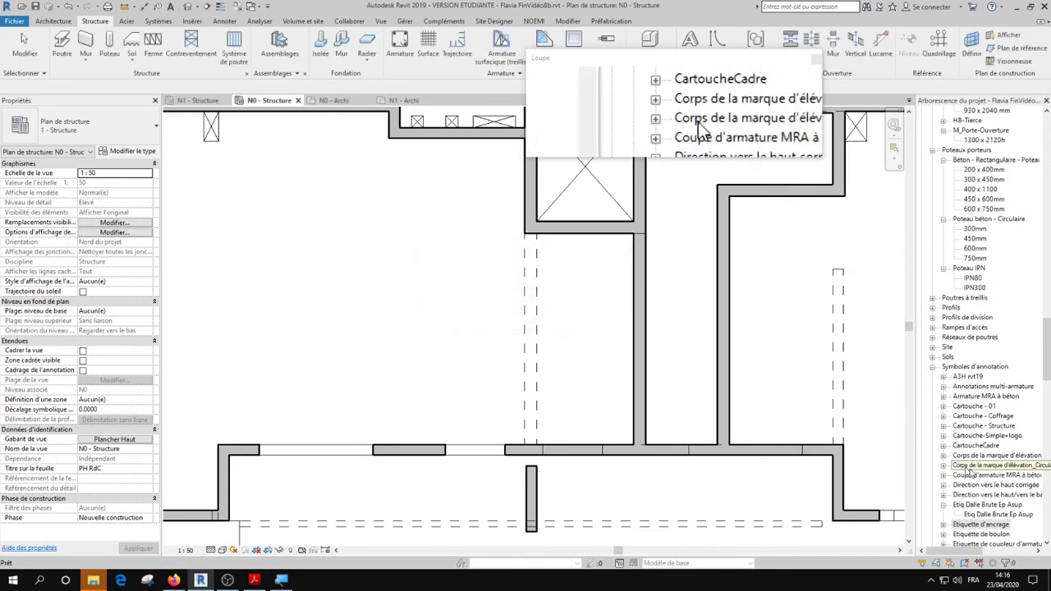
Tag the dashed wall below the small shaft with the Identifiant 3mm type of Etiquette-MUR-IdentifiantSeul, with the Repère leader option off.
left_click(960, 485)
scroll(981, 484, "down", 2)
scroll(978, 483, "down", 4)
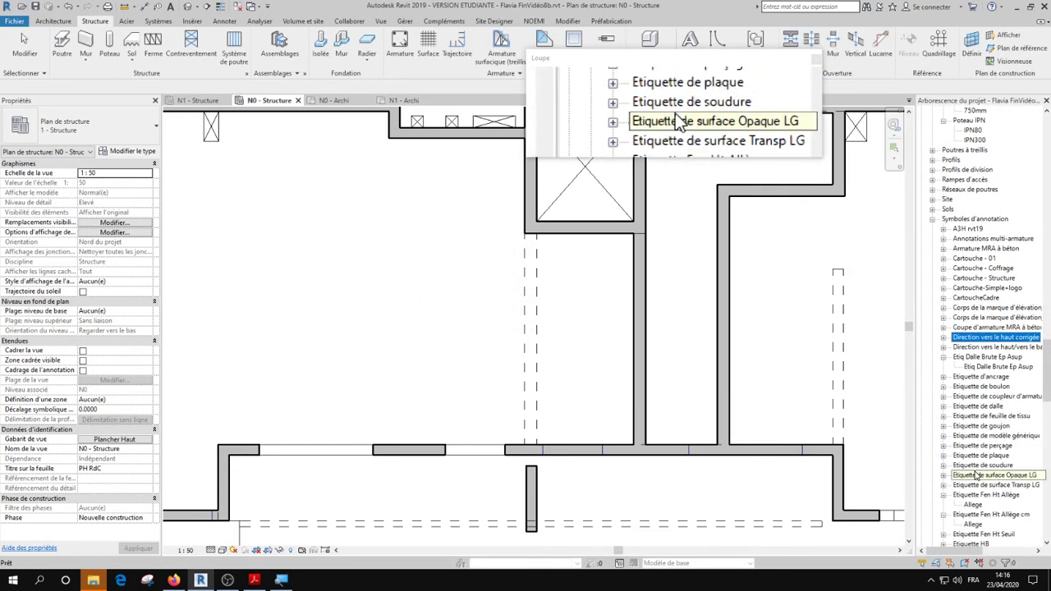
scroll(980, 421, "down", 5)
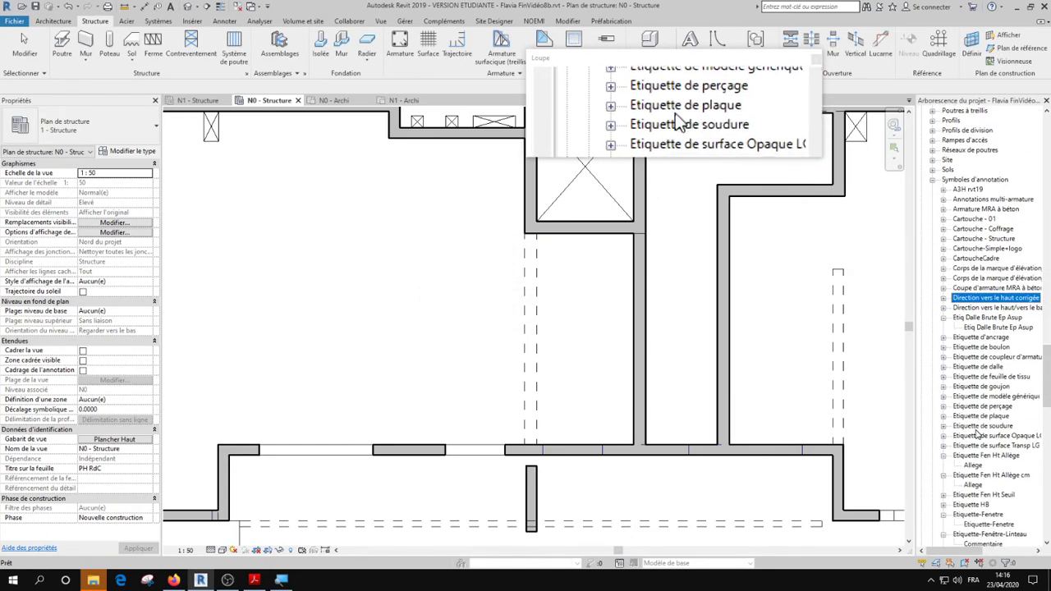
left_click(992, 495)
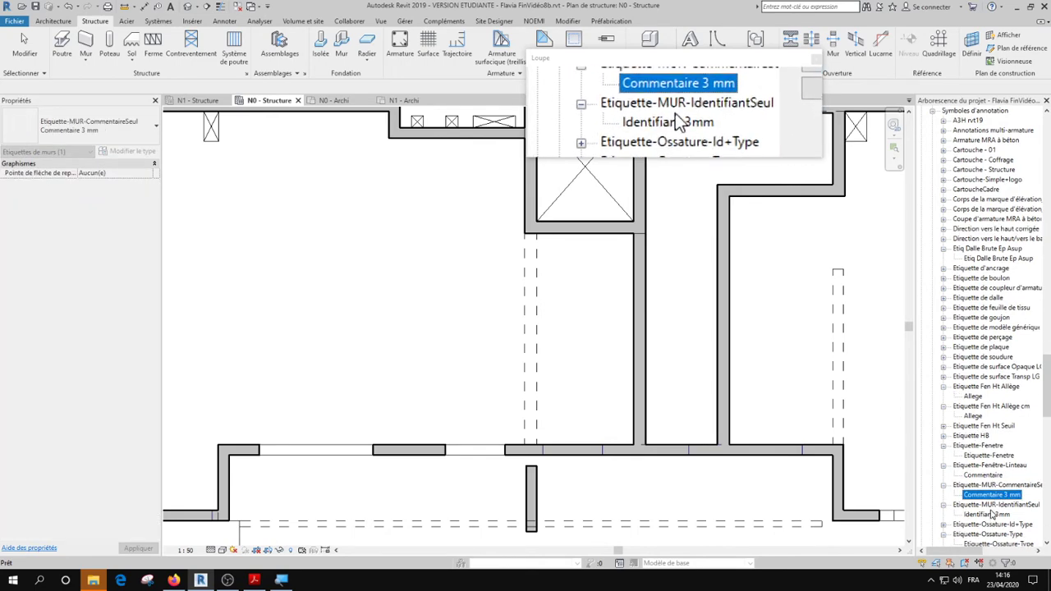
left_click(994, 504)
left_click(989, 514)
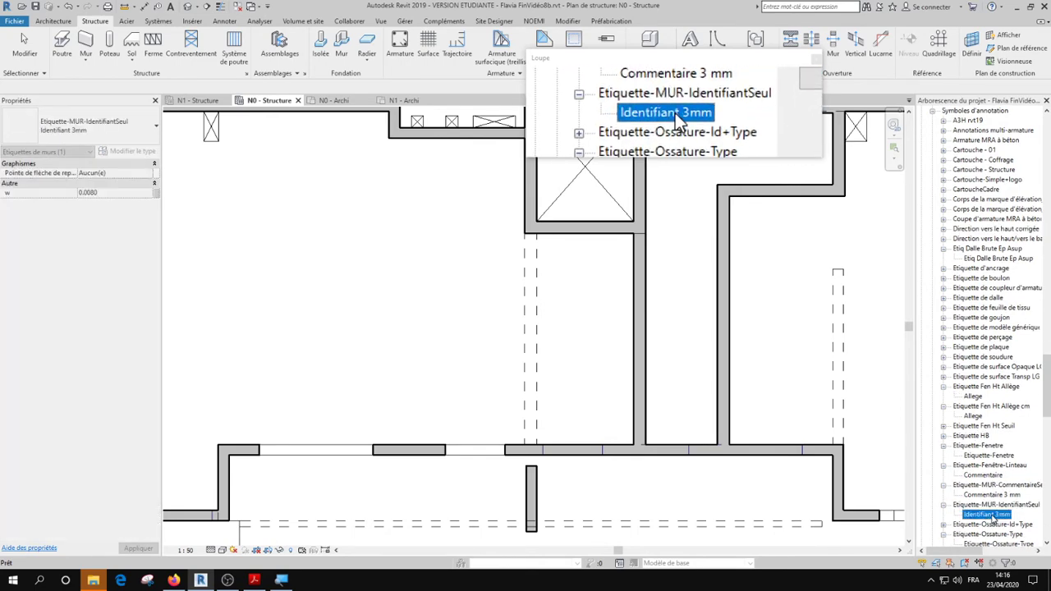
left_click_drag(521, 360, 522, 359)
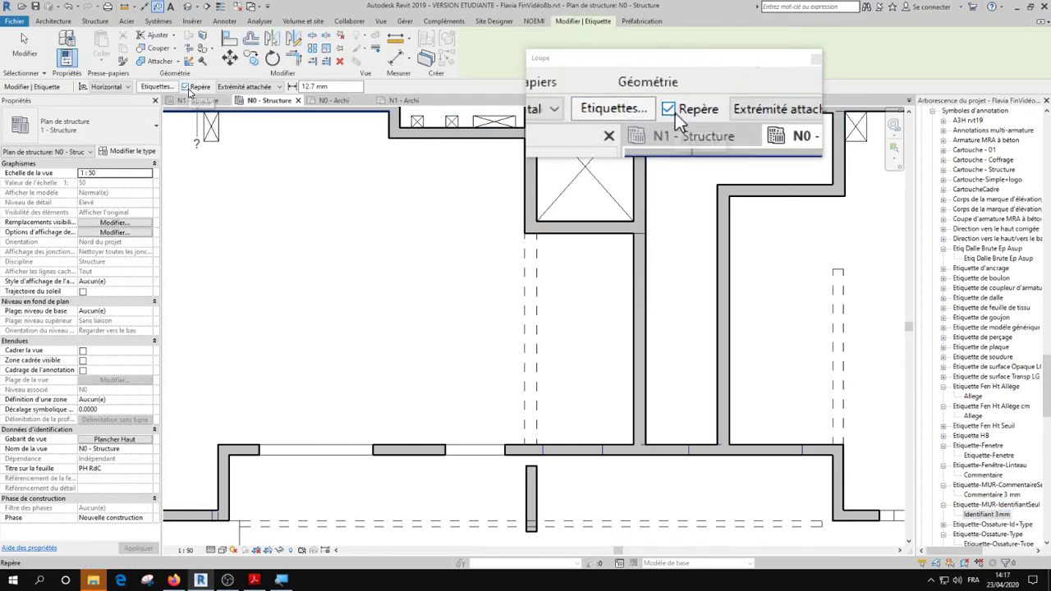
left_click(186, 88)
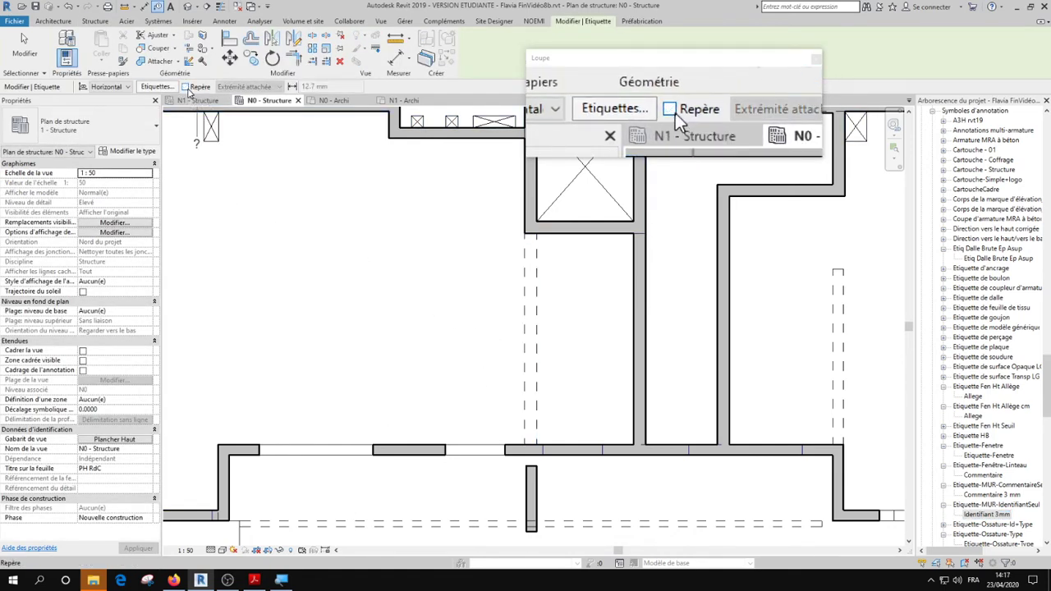
left_click(538, 351)
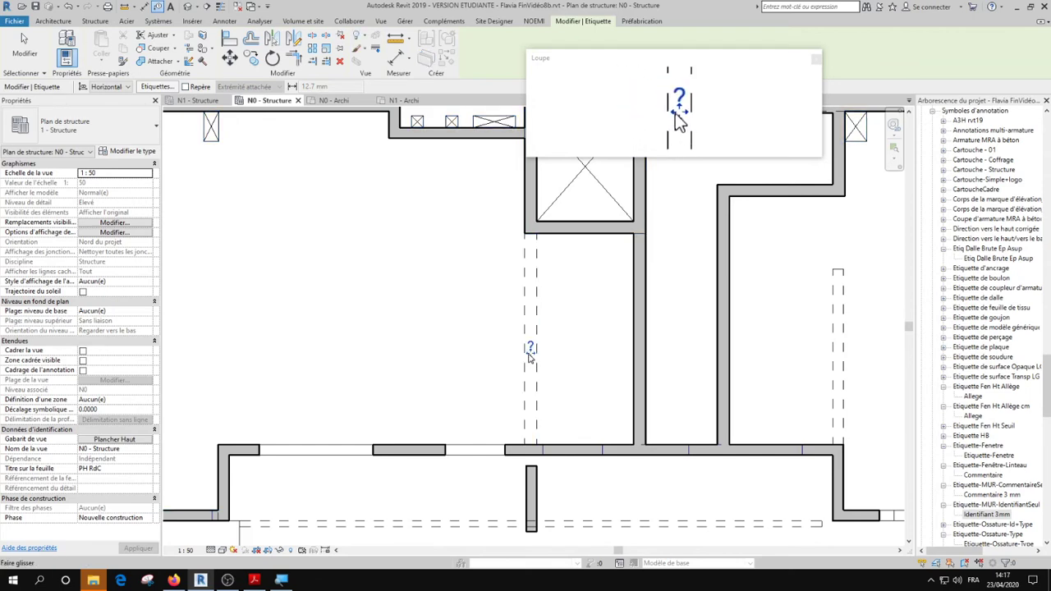
key("Escape")
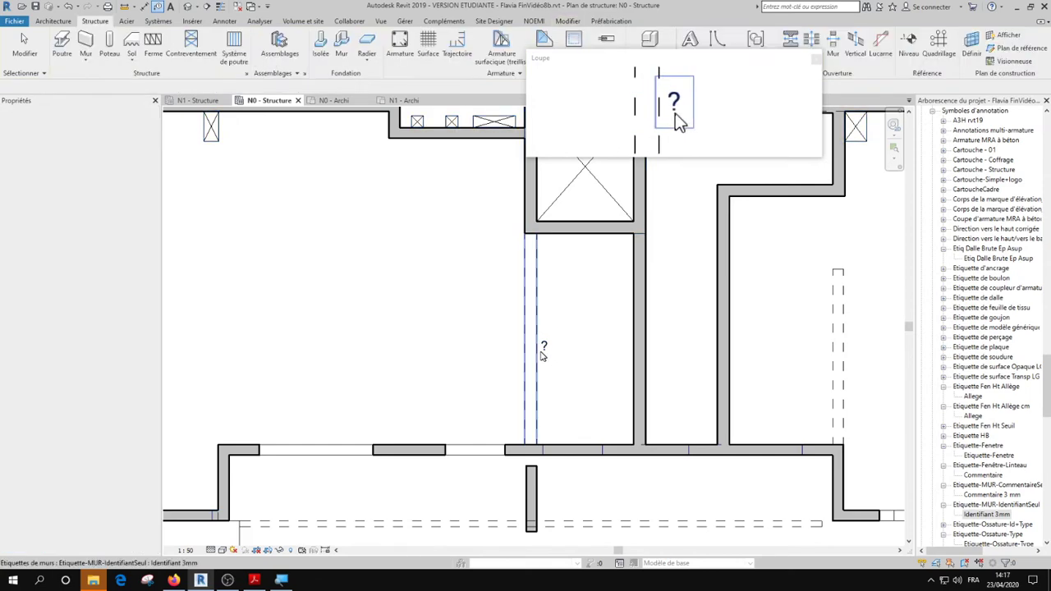
key("Escape")
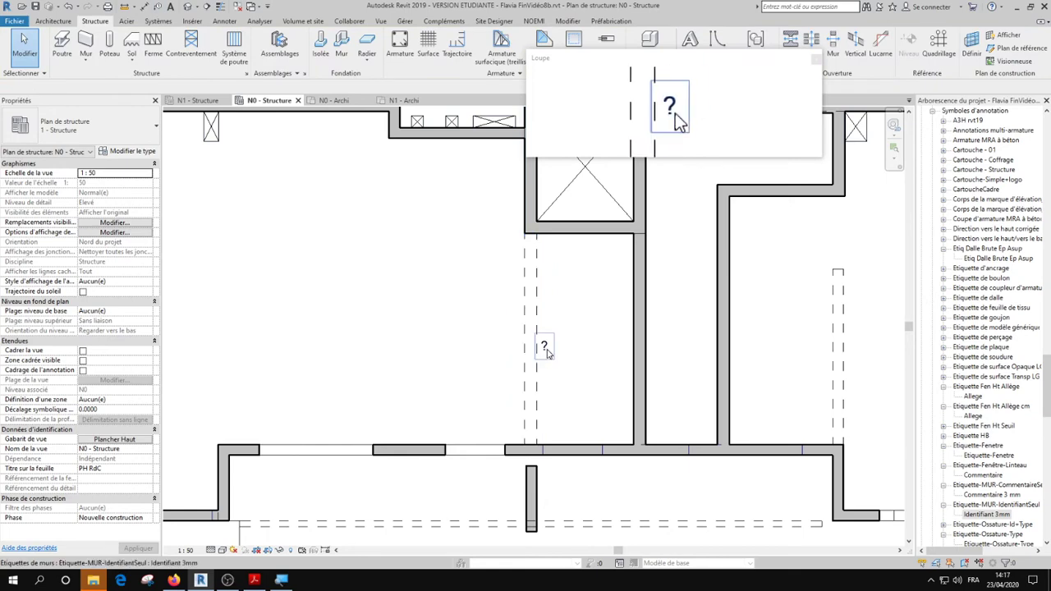
Check the placed tag's type, and set the Identifiant of the dashed BA 20 wall below the small shaft to PV.
left_click(546, 350)
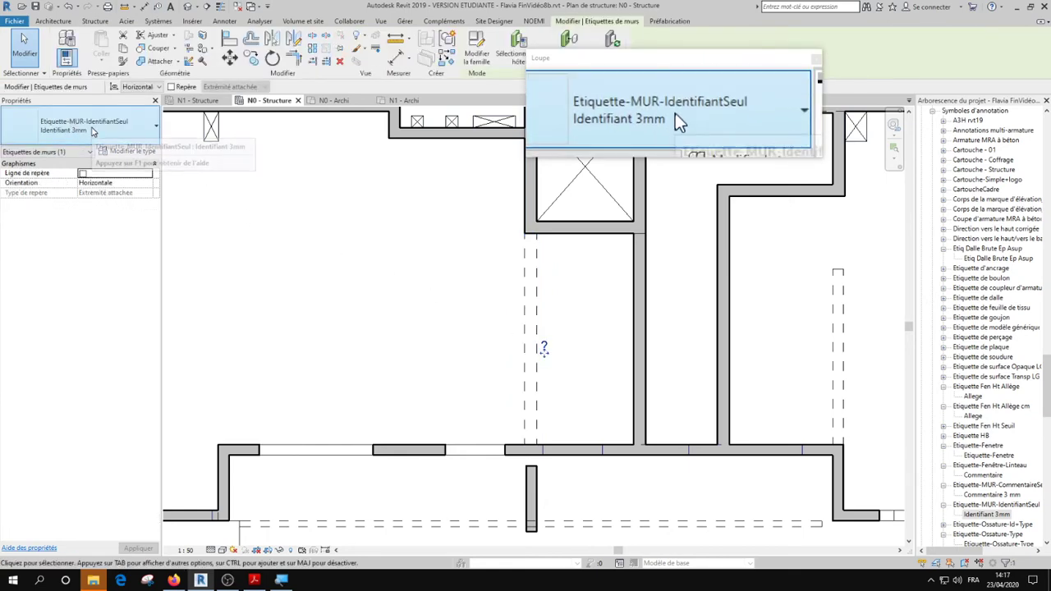
key("Escape")
left_click(538, 378)
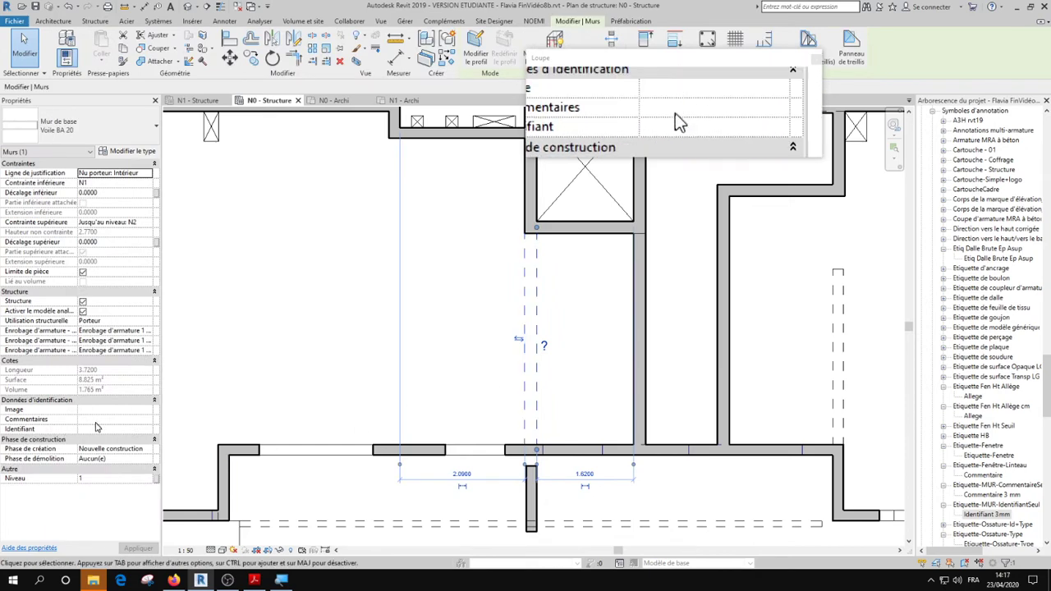
left_click(99, 429)
type("PV")
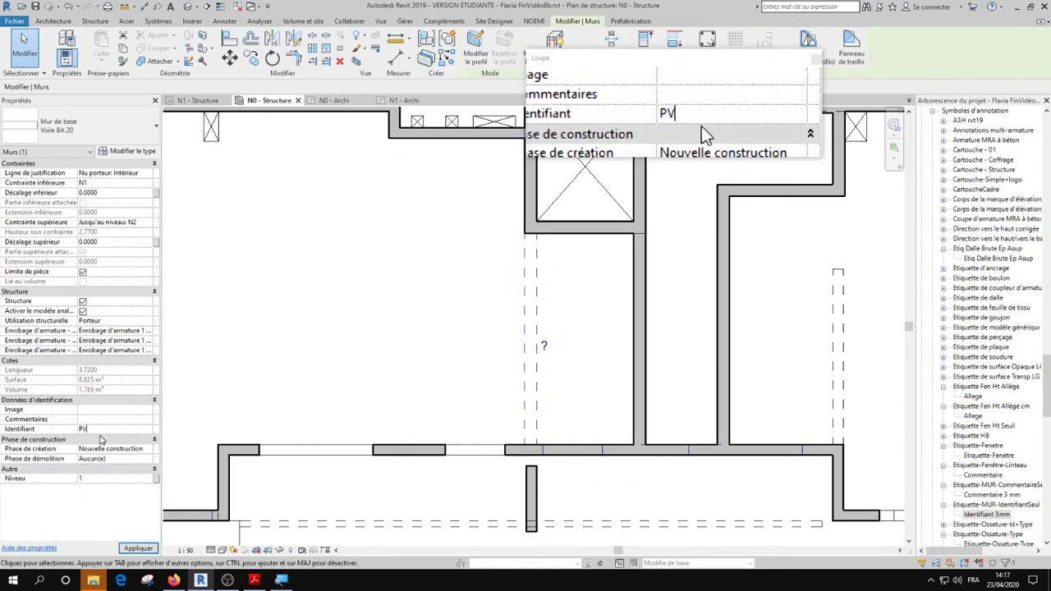
key("Return")
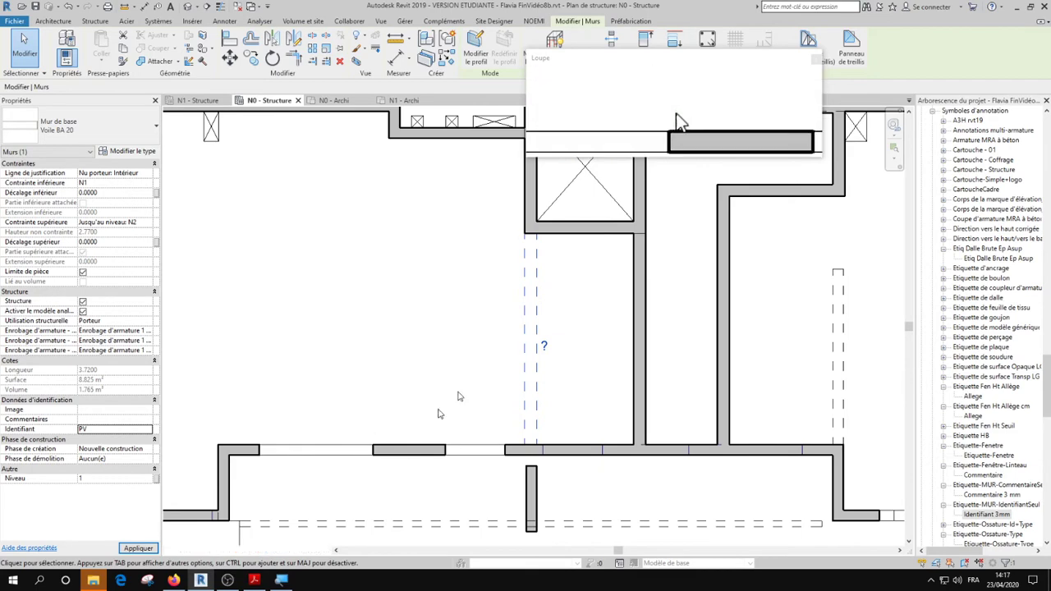
left_click(594, 354)
Set the PV tag's orientation to Verticale and place it just outside the dashed wall, on the large room's side.
left_click(548, 348)
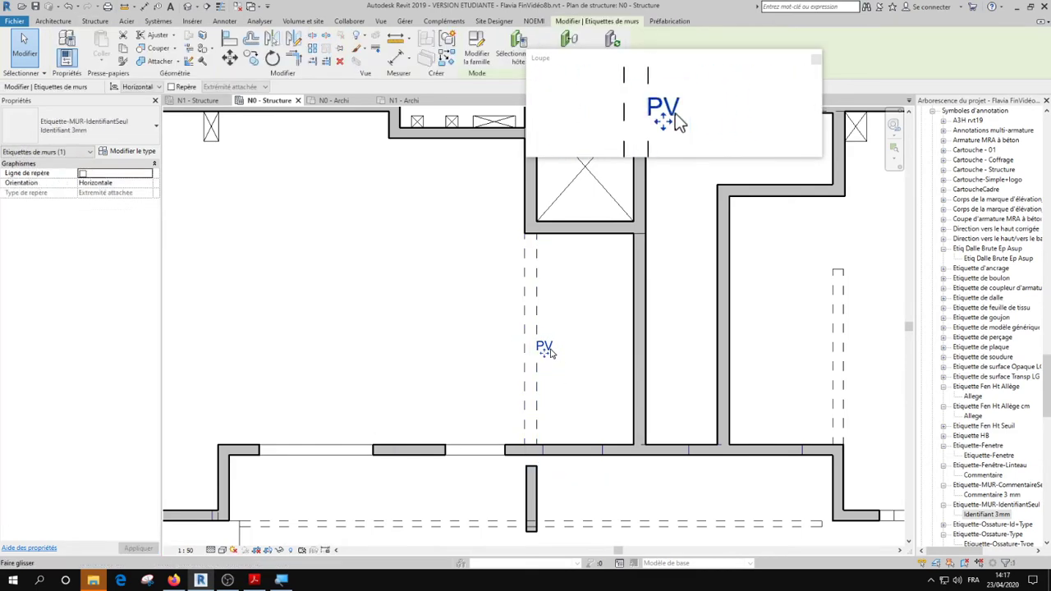
left_click(546, 381)
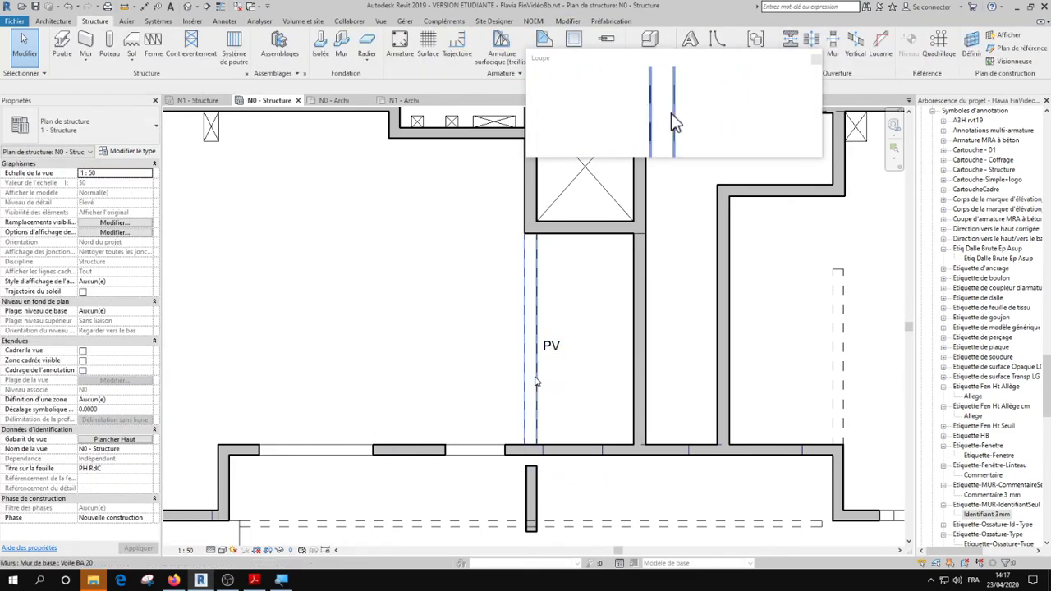
left_click(554, 350)
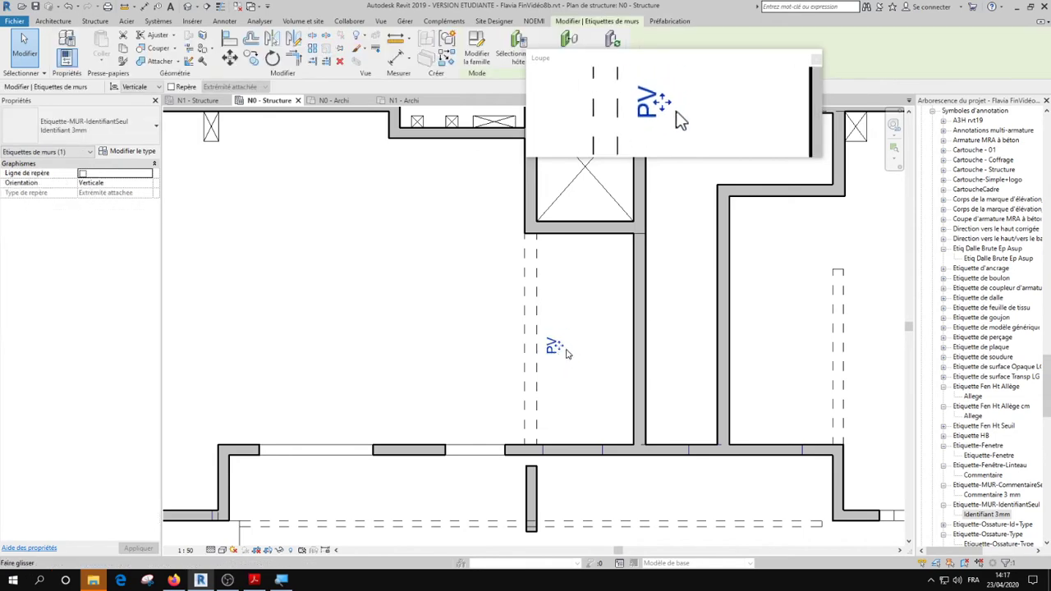
left_click_drag(554, 348, 510, 347)
left_click(558, 372)
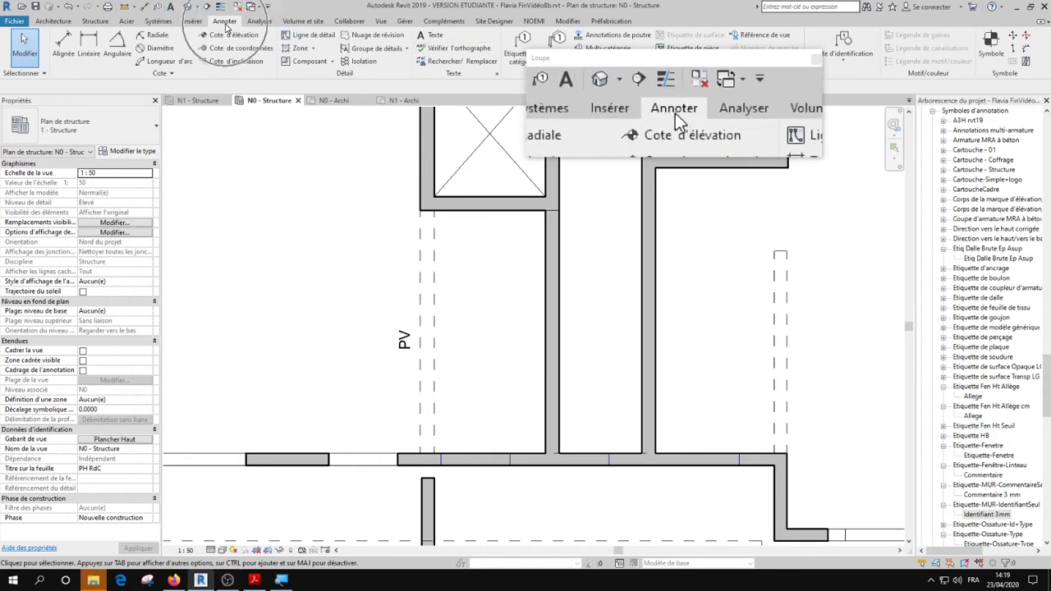
Place the span direction symbol M_Sens de portée 1Direction, Dalle unidirectionnelle H - 06 mm, in the narrow room beside the PV wall.
left_click(1013, 36)
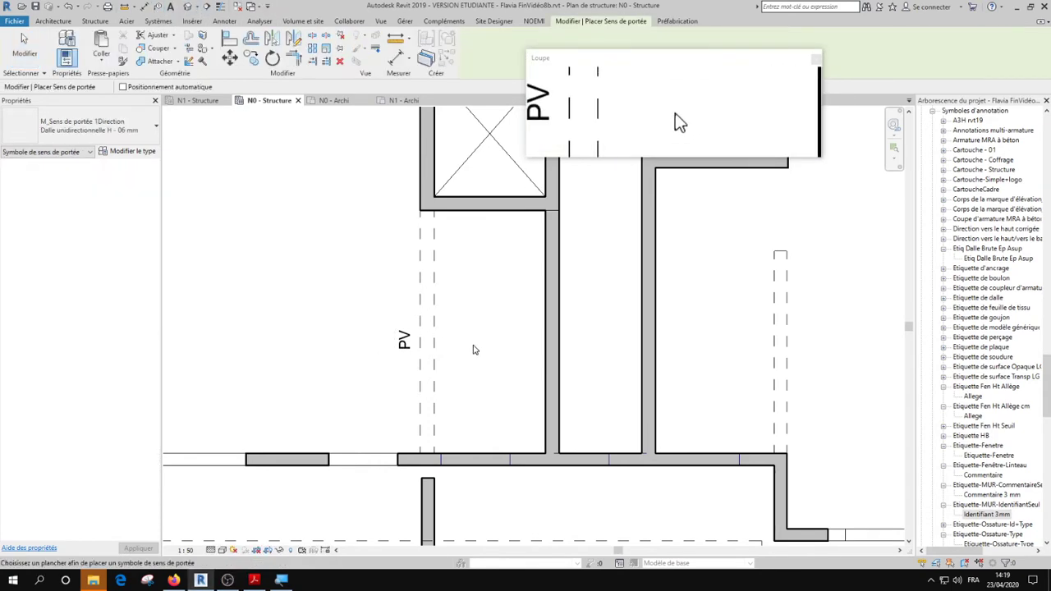
left_click(509, 218)
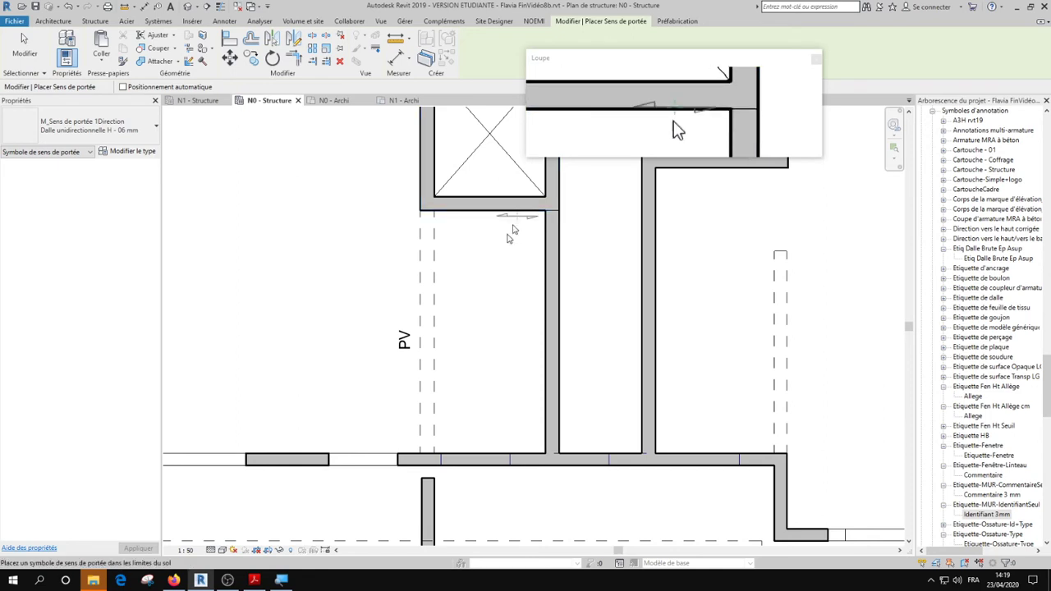
key("Escape")
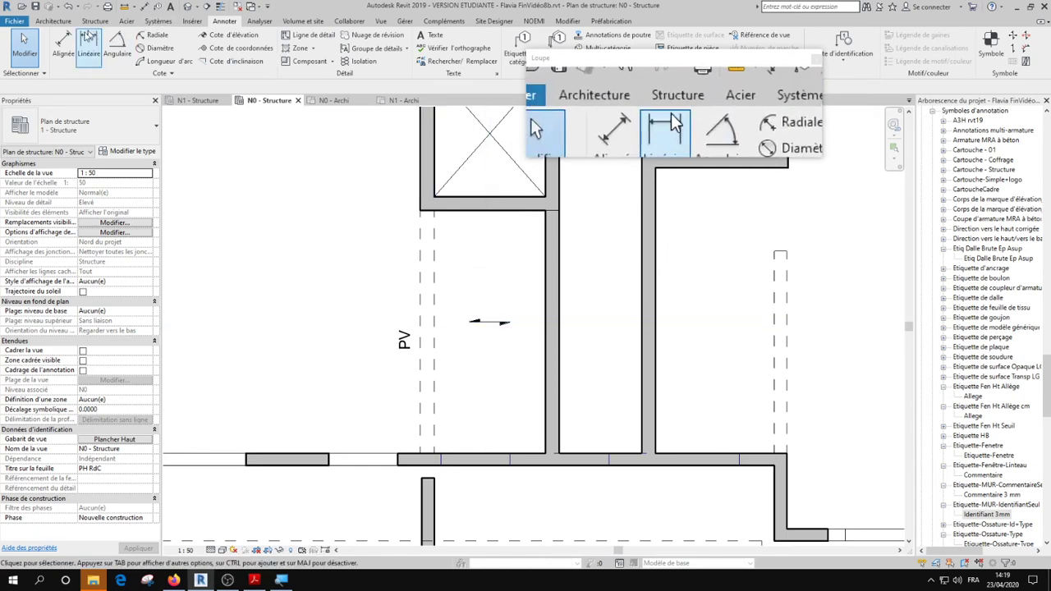
Measure the length of the dashed PV wall along its face on the narrow room's side.
left_click(64, 41)
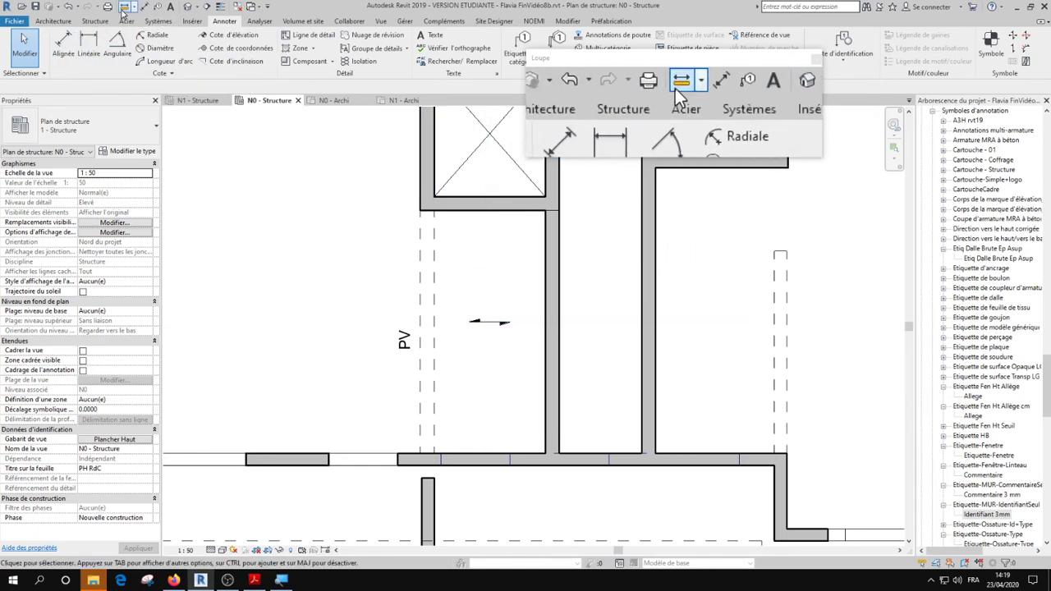
left_click(436, 453)
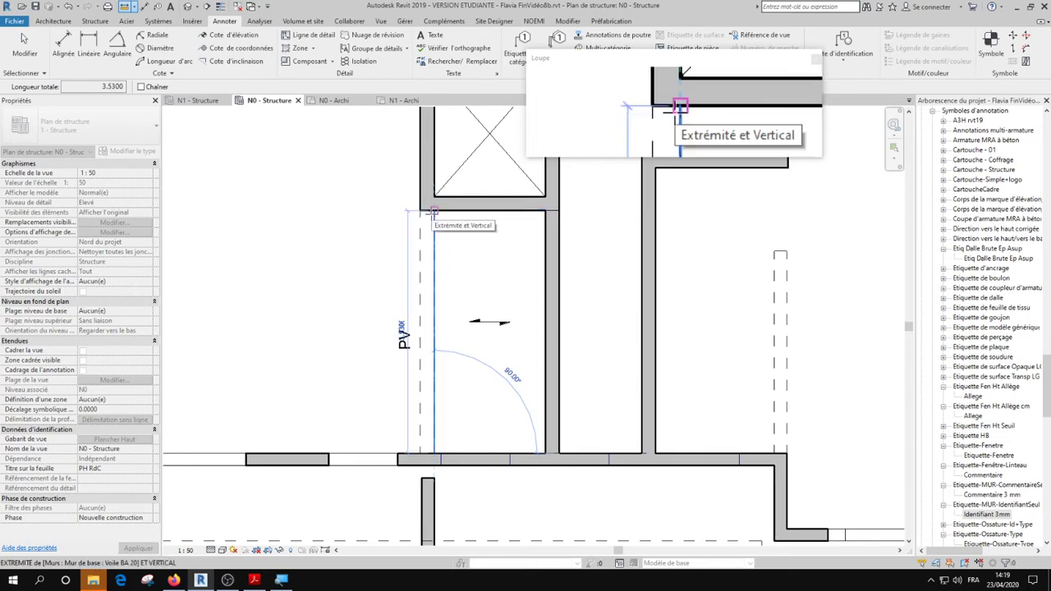
key("Escape")
left_click(490, 359)
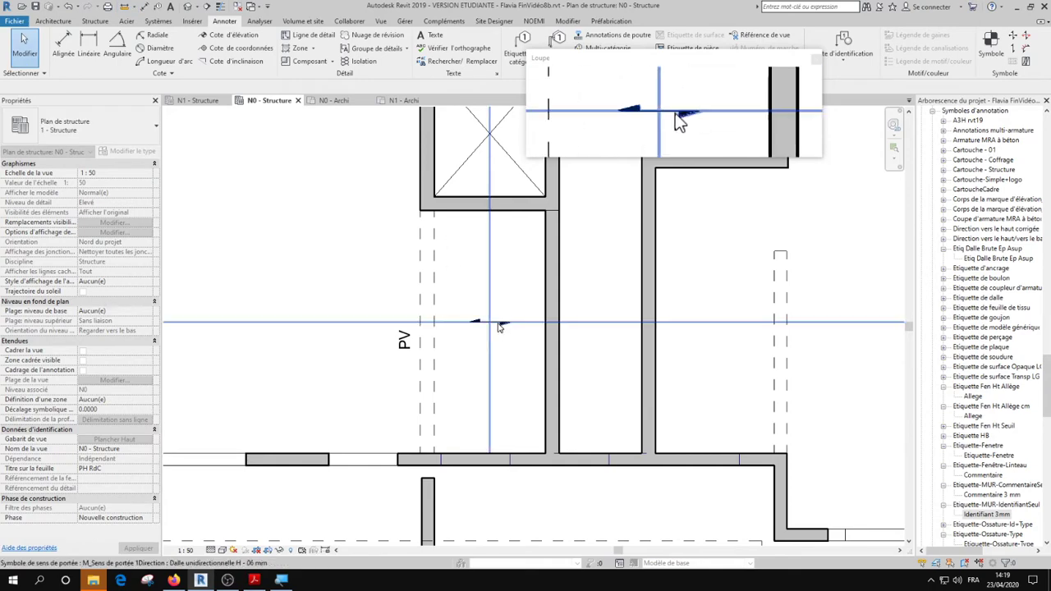
key("Escape")
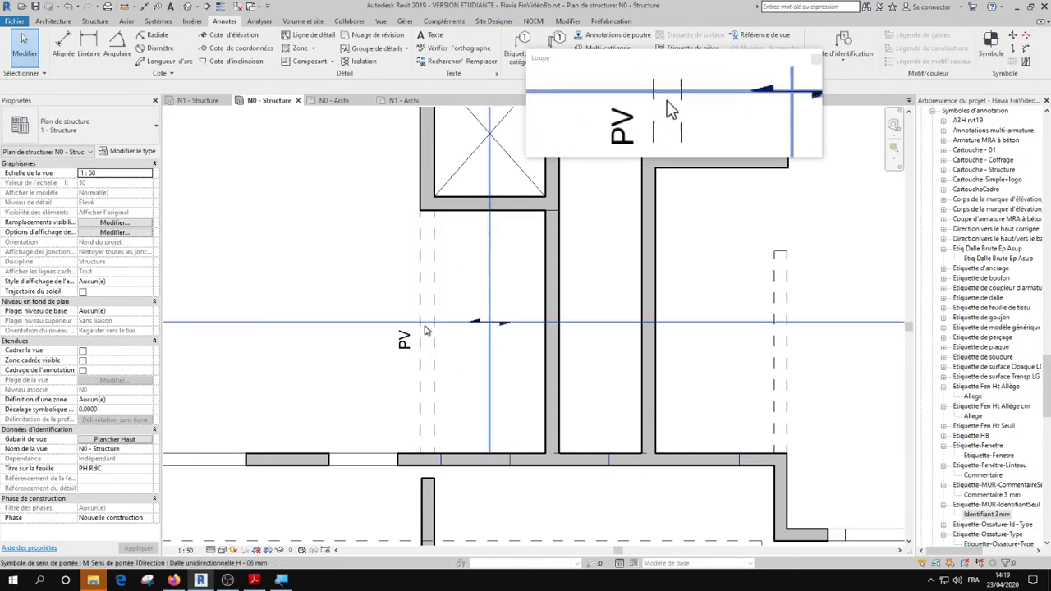
Place the span direction symbol M_Sens de portée 2Directions, Dalle bidirectionnelle - 06 mm, in the large room beside the PV wall.
scroll(410, 373, "down", 2)
middle_click_drag(276, 337, 398, 361)
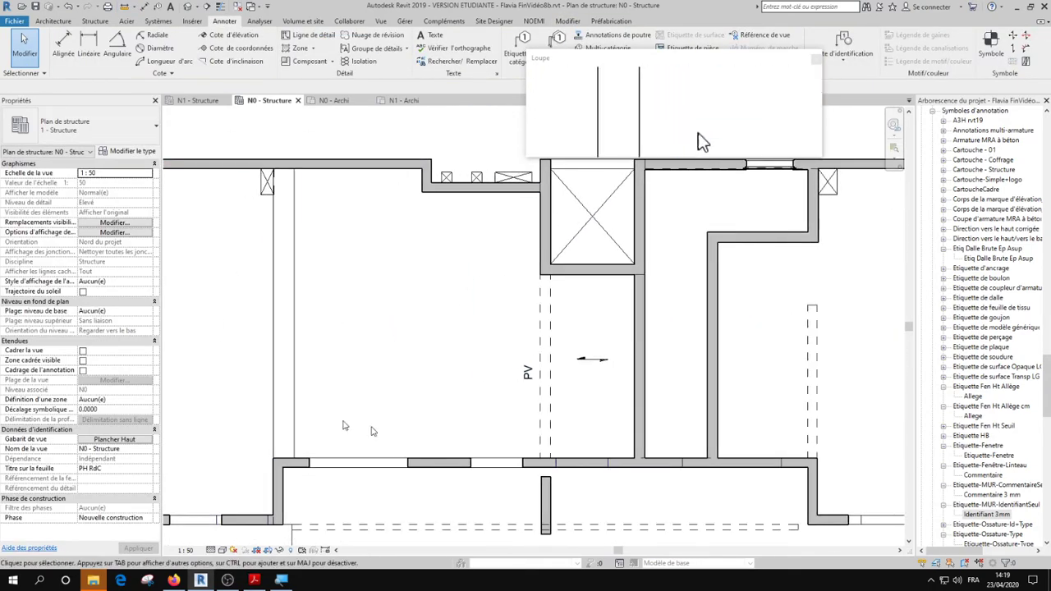
left_click(1017, 38)
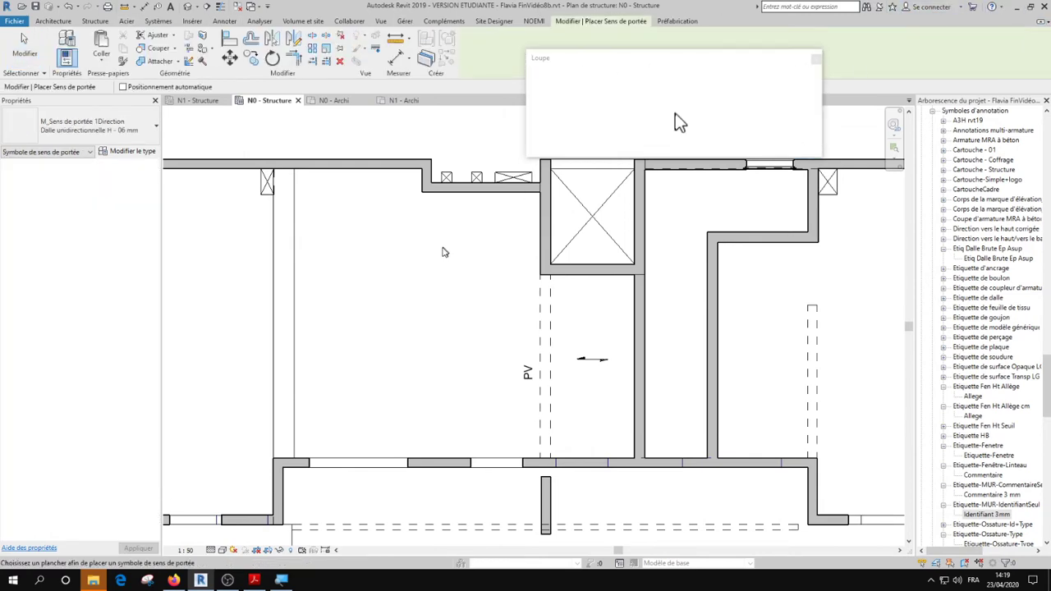
left_click(74, 128)
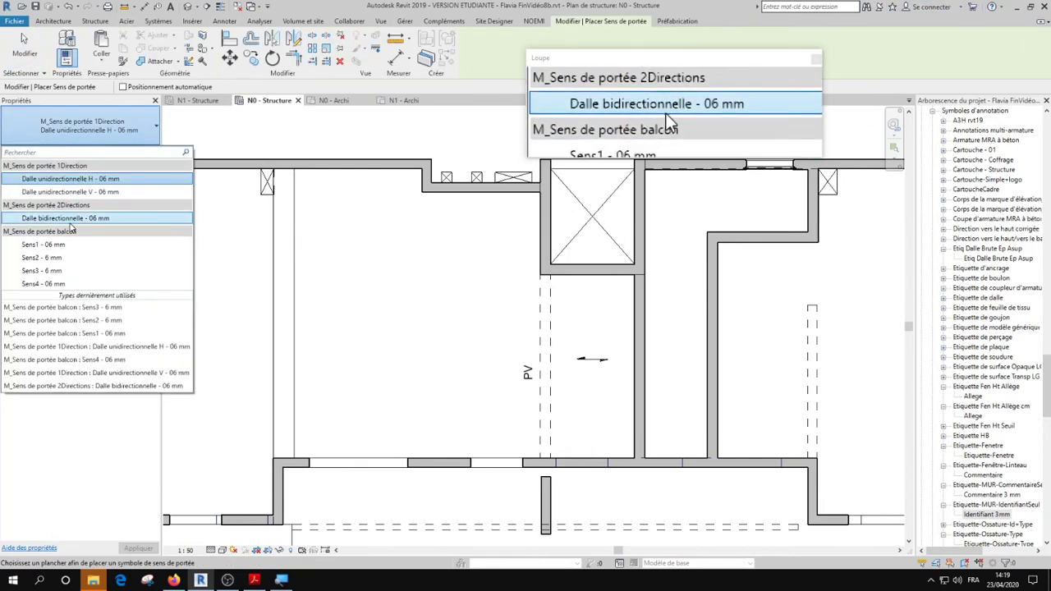
left_click(73, 217)
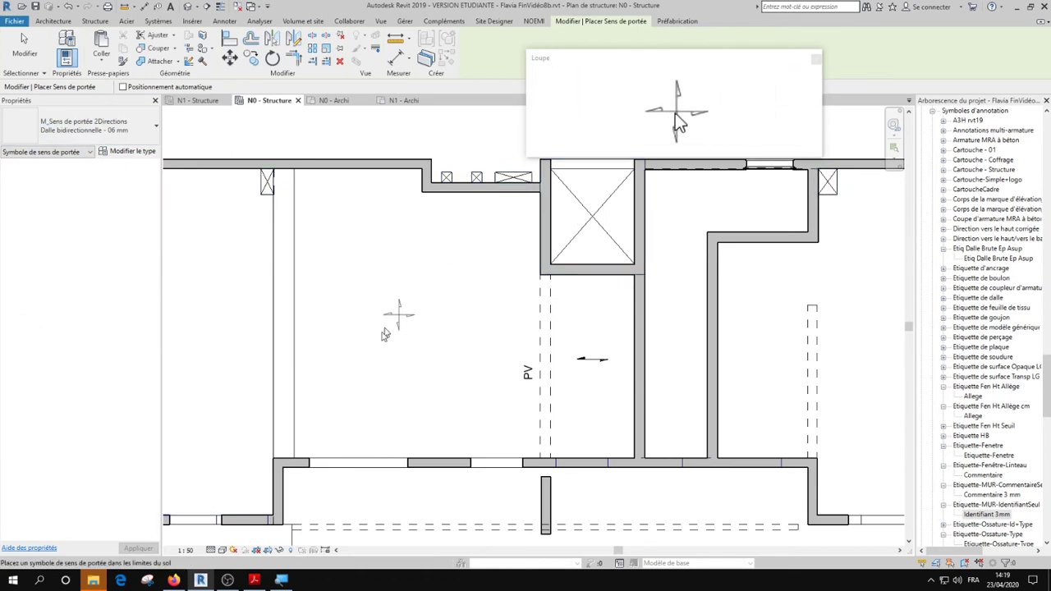
key("Escape")
key("Escape")
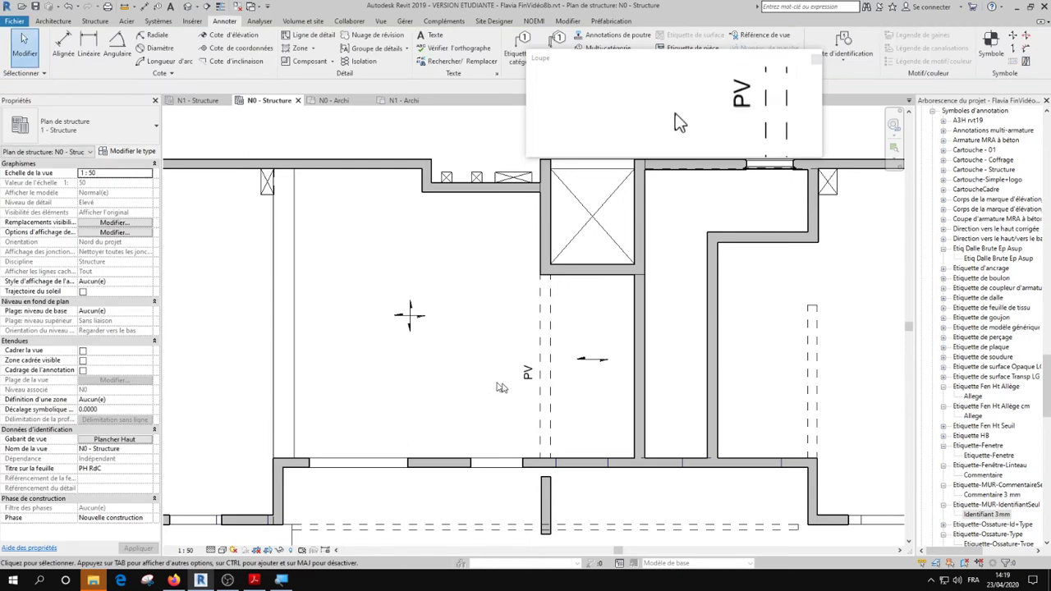
middle_click_drag(567, 403, 475, 353)
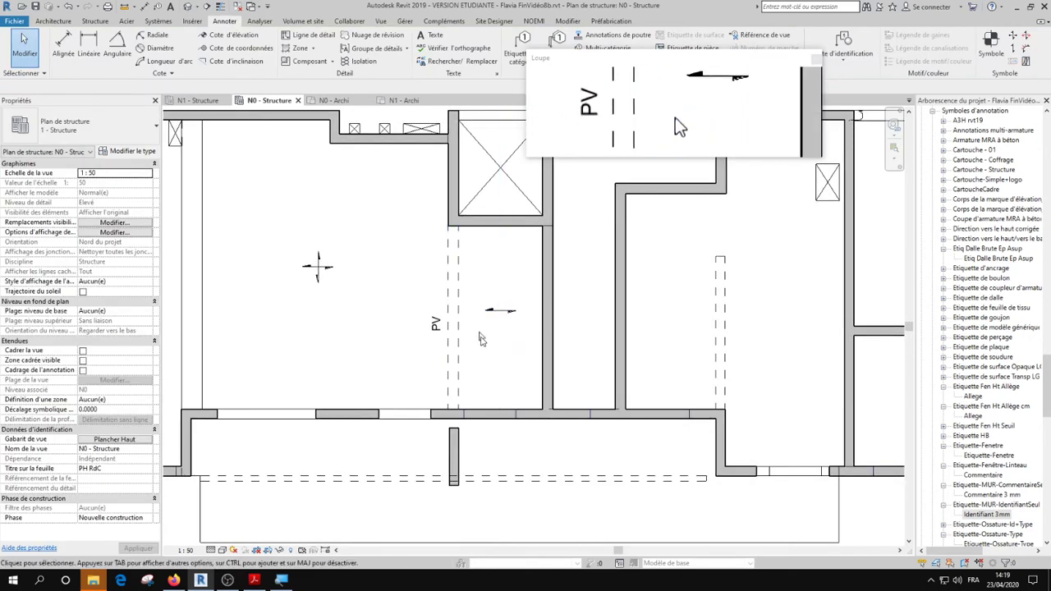
scroll(482, 333, "down", 1)
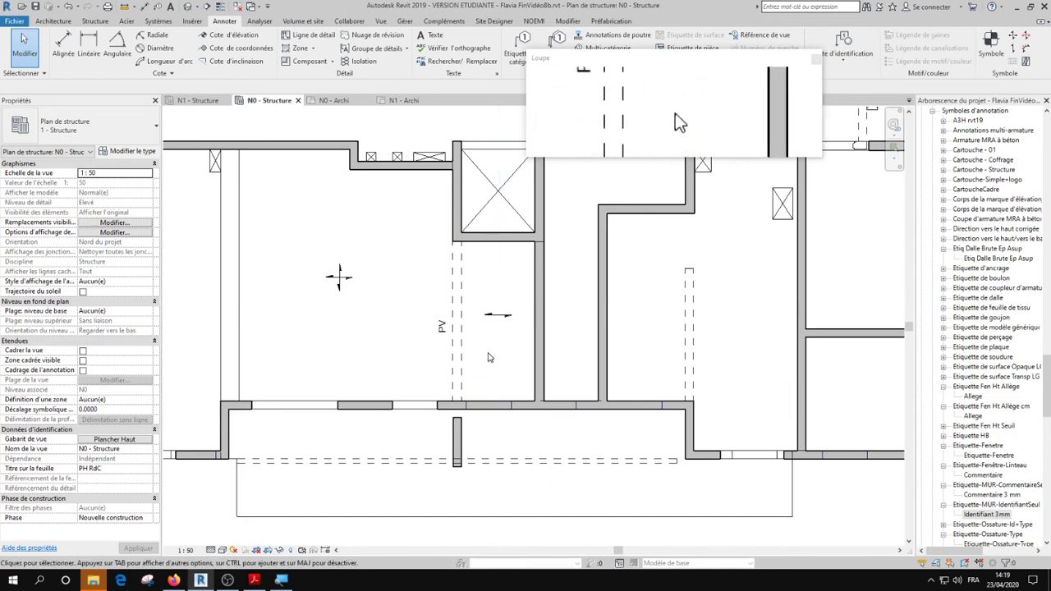
middle_click_drag(665, 273, 509, 295)
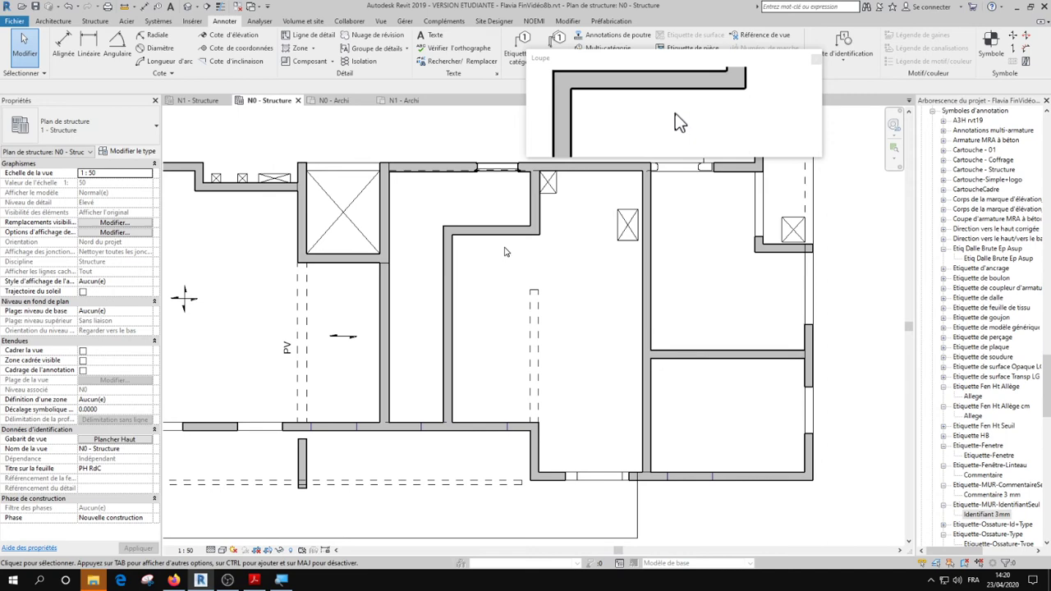
left_click(535, 327)
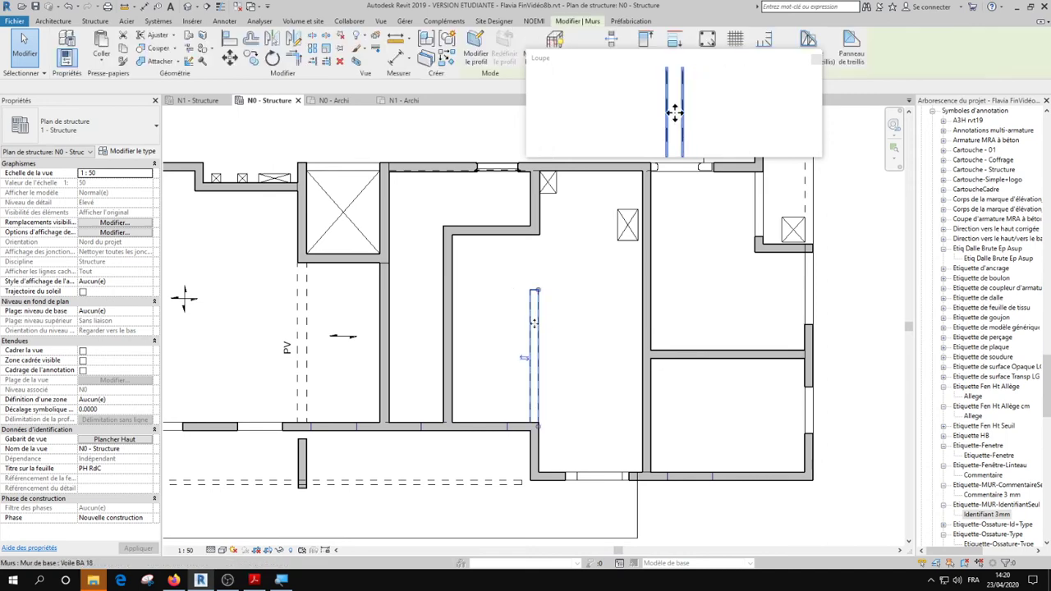
left_click(565, 296)
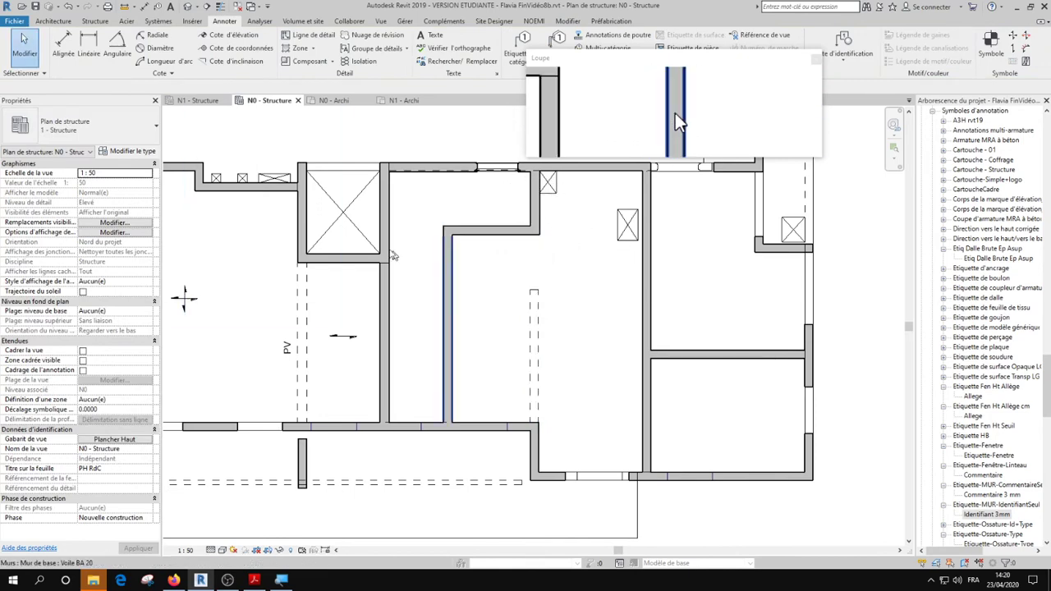
left_click(95, 21)
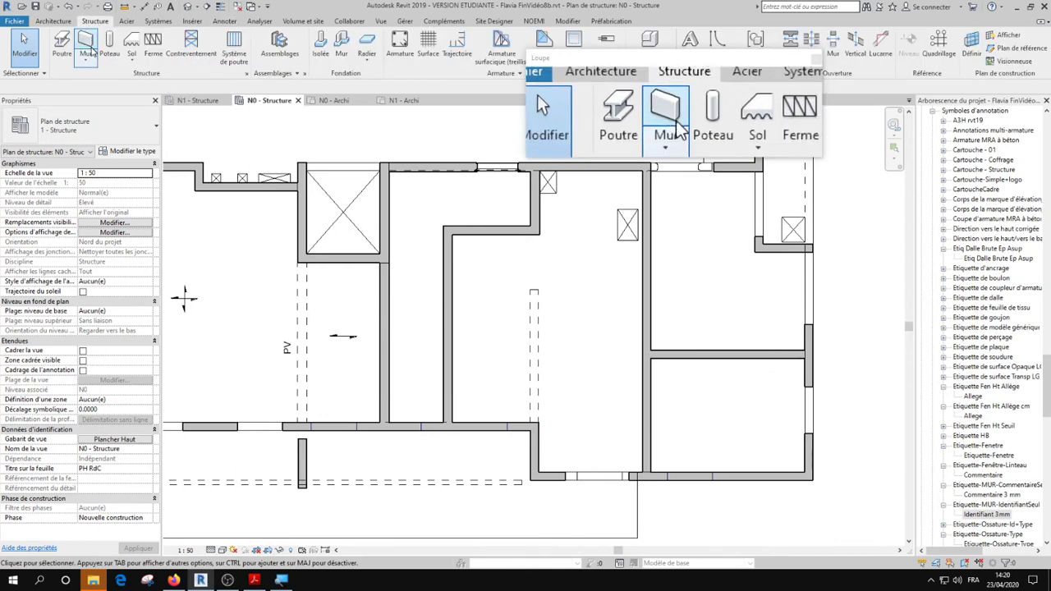
left_click(231, 24)
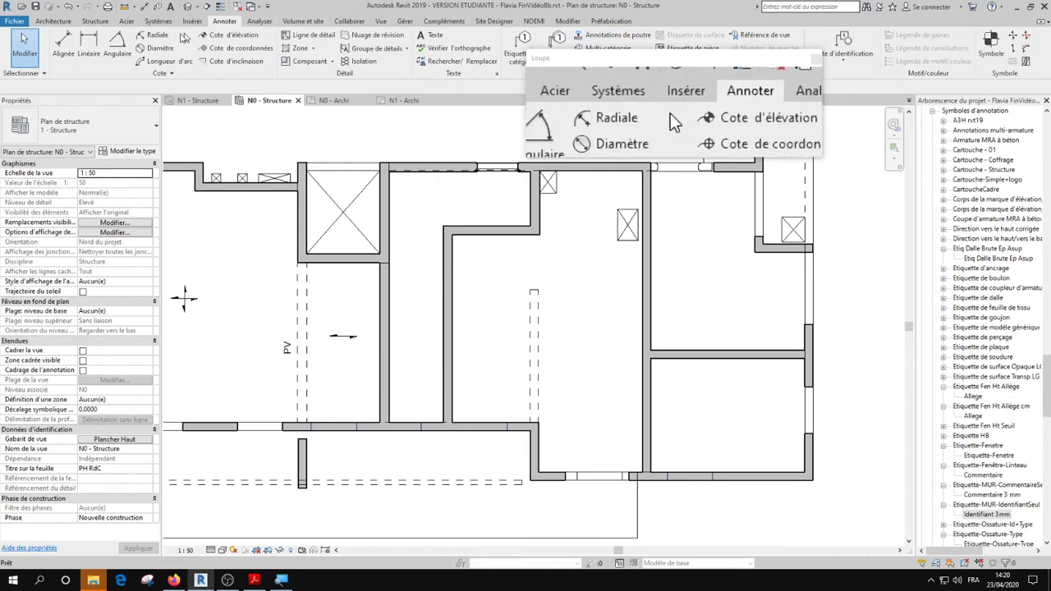
Draw a horizontal detail line about 4.2 m long across the room at the untagged dashed wall's free end, and remove it.
left_click(306, 35)
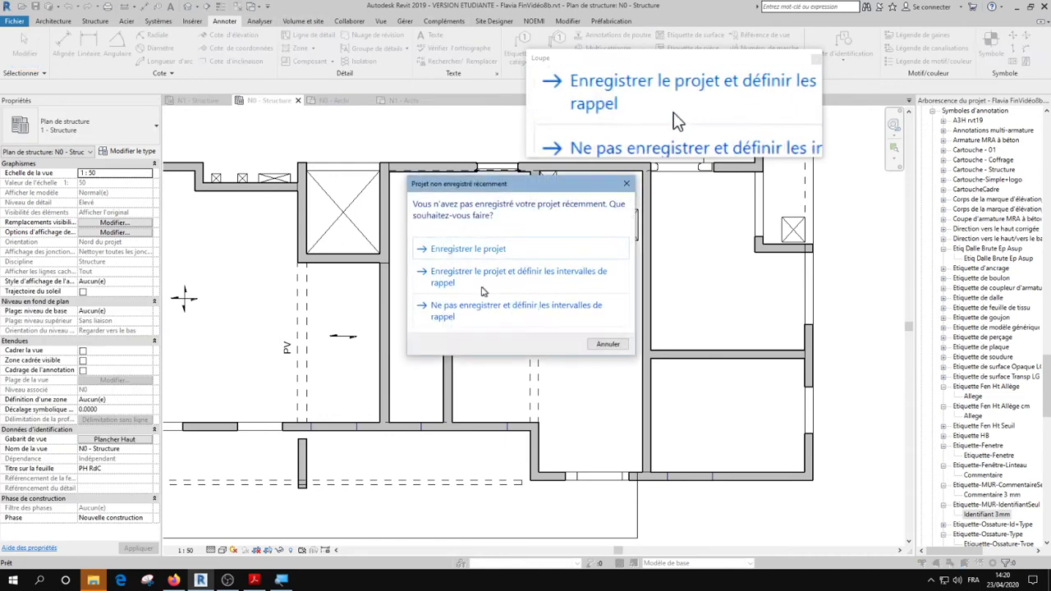
left_click(608, 344)
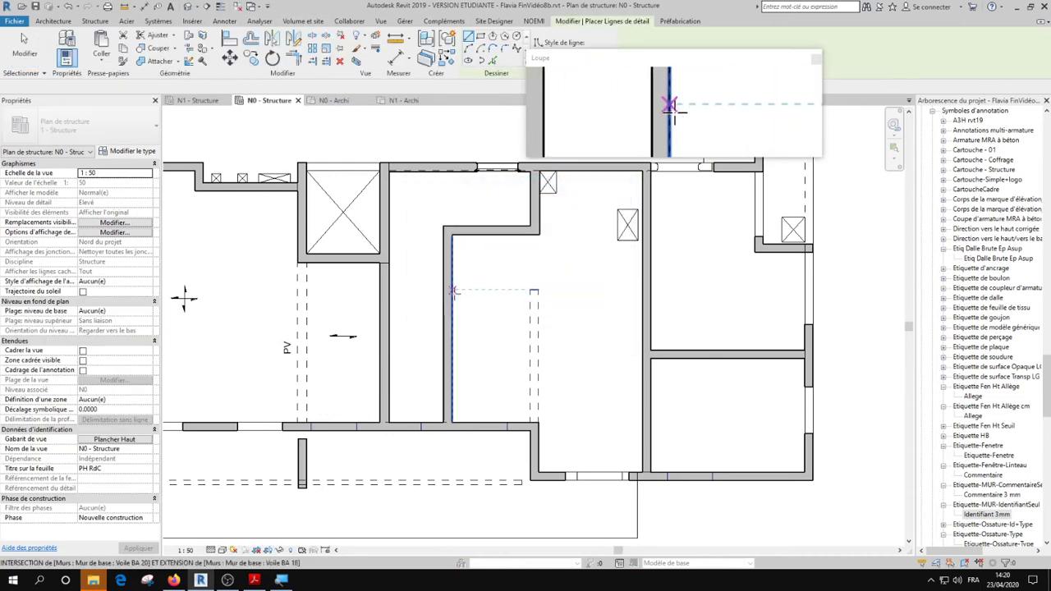
left_click(453, 293)
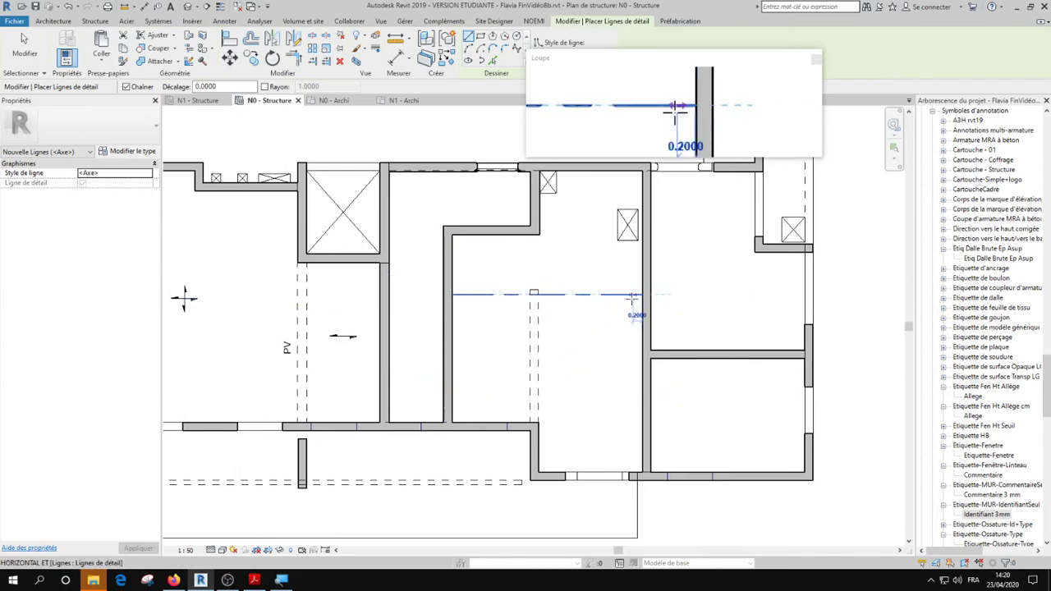
left_click(633, 294)
key("Escape")
key("Escape")
left_click(472, 297)
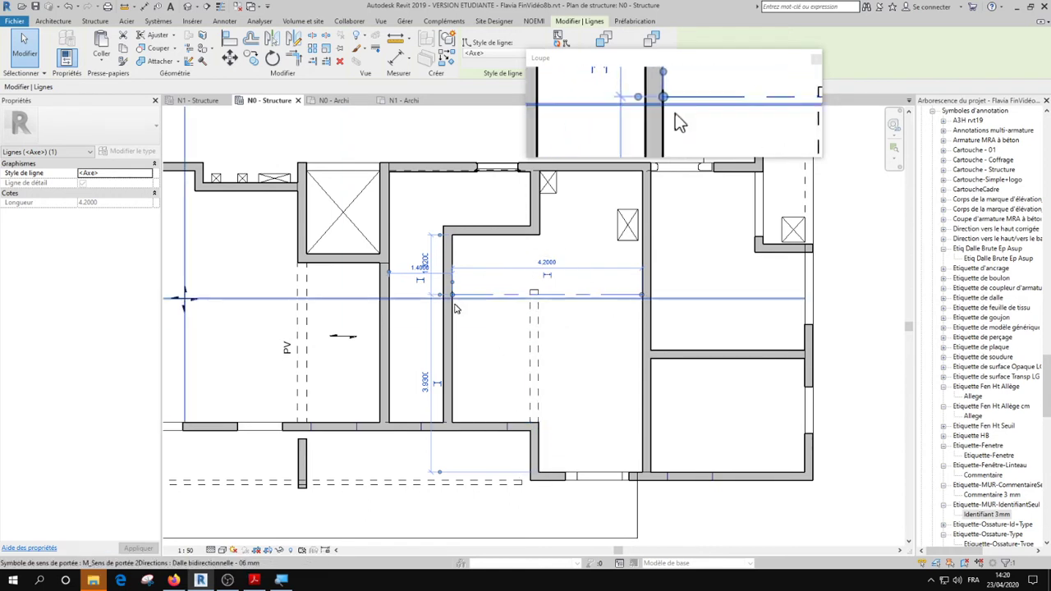
left_click(563, 308)
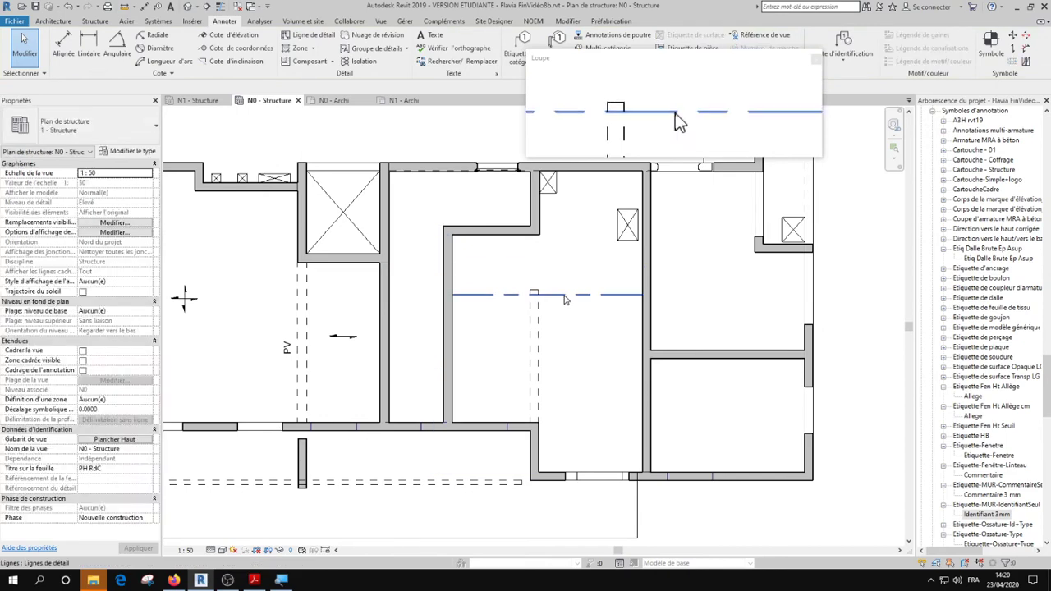
left_click(533, 294)
left_click(497, 274)
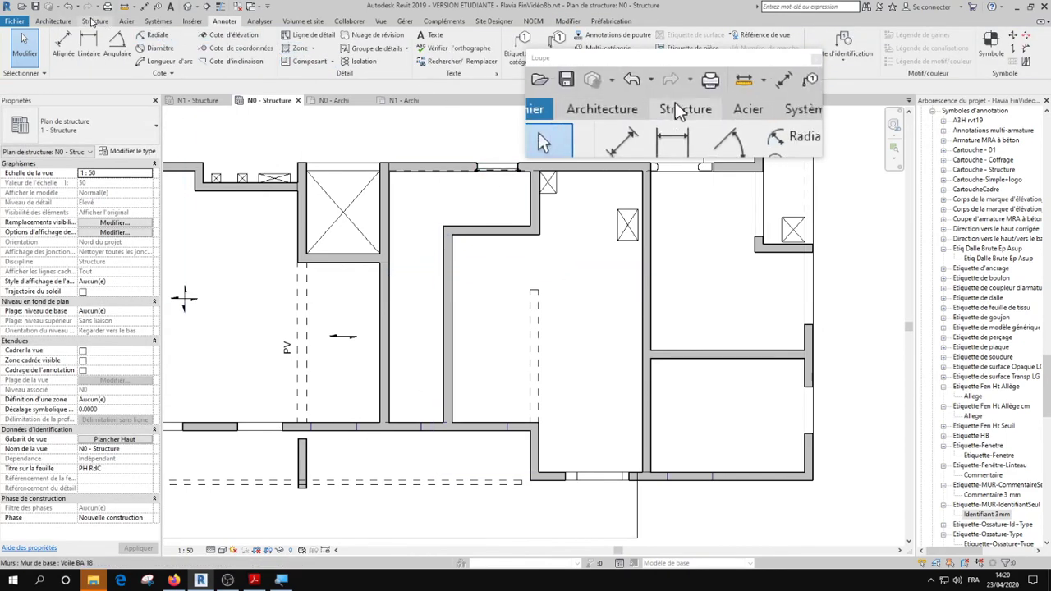
Place a Béton - Poutre rectangulaire 40 x 60 beam on level N1, over the dashed wall and on to the wall corner beyond its free end.
left_click(95, 23)
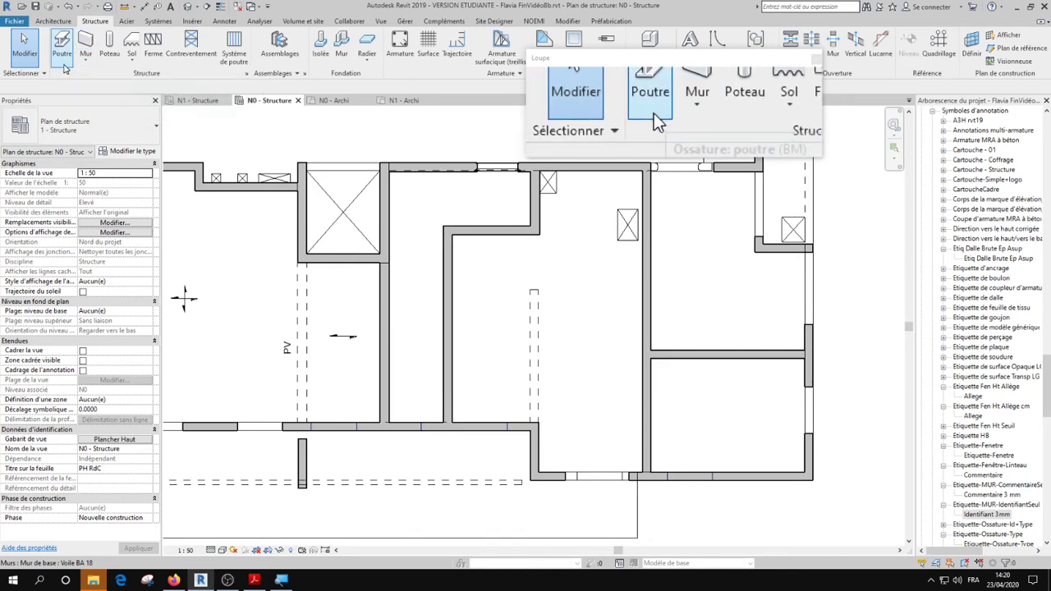
left_click(64, 66)
left_click(88, 133)
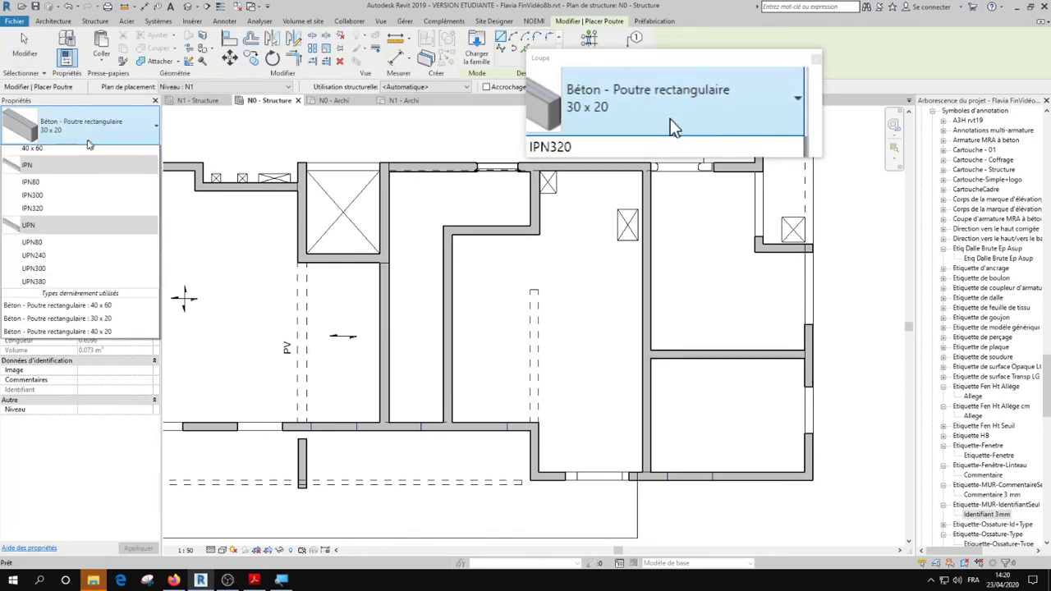
left_click(80, 148)
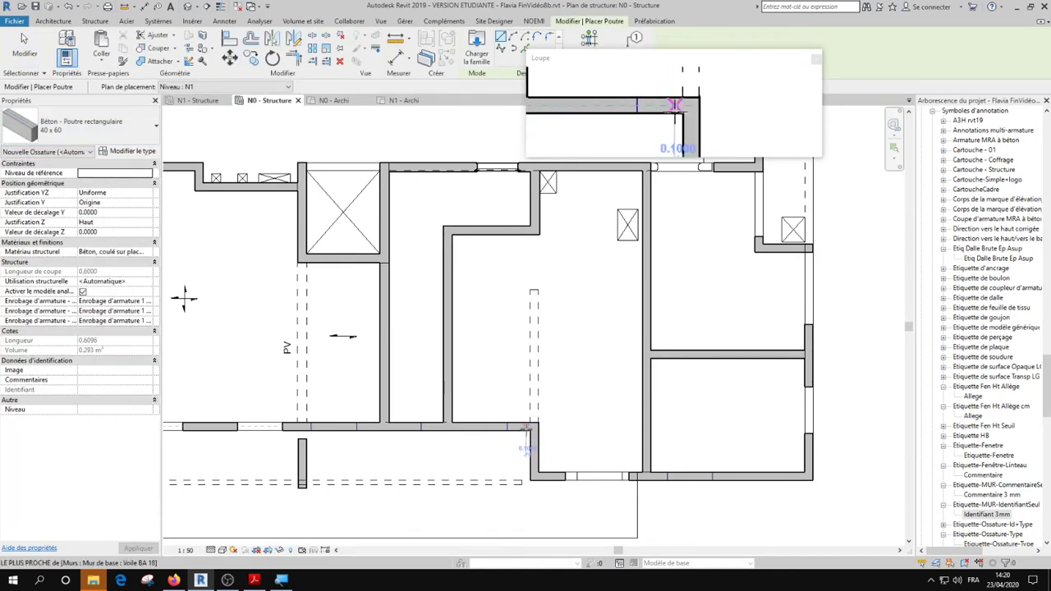
left_click(526, 427)
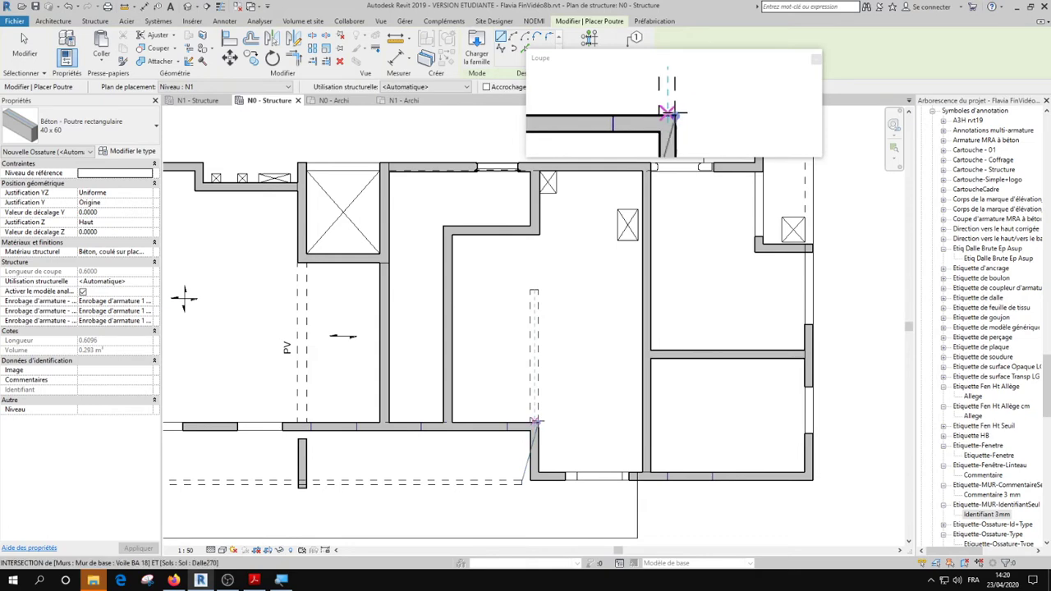
left_click(535, 235)
key("Escape")
key("Escape")
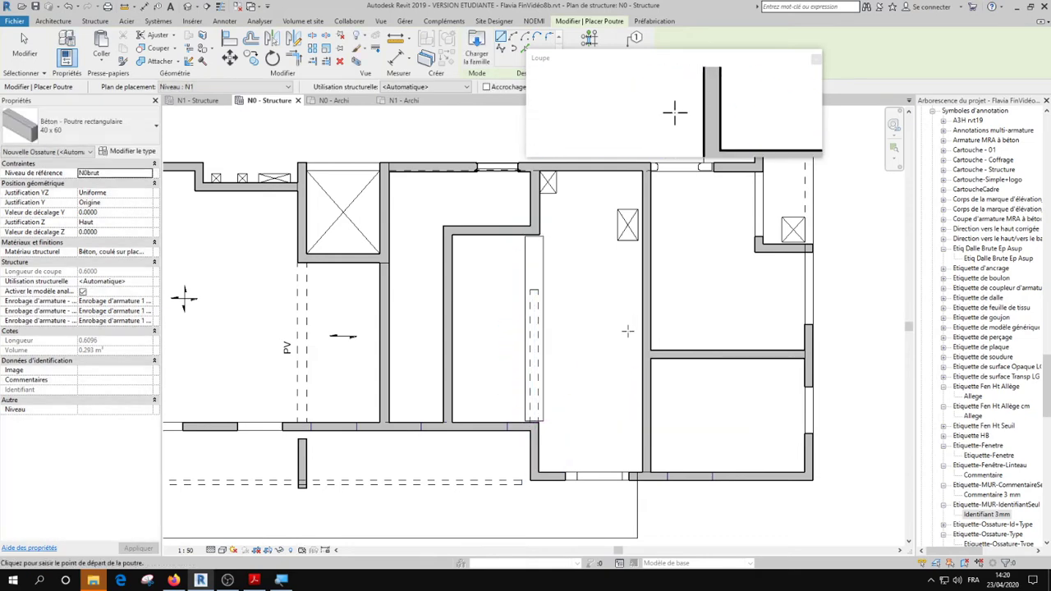
Extend the beam's end into the façade wall at the foot of the dashed wall, and undo the beam.
left_click(538, 277)
scroll(529, 426, "up", 4)
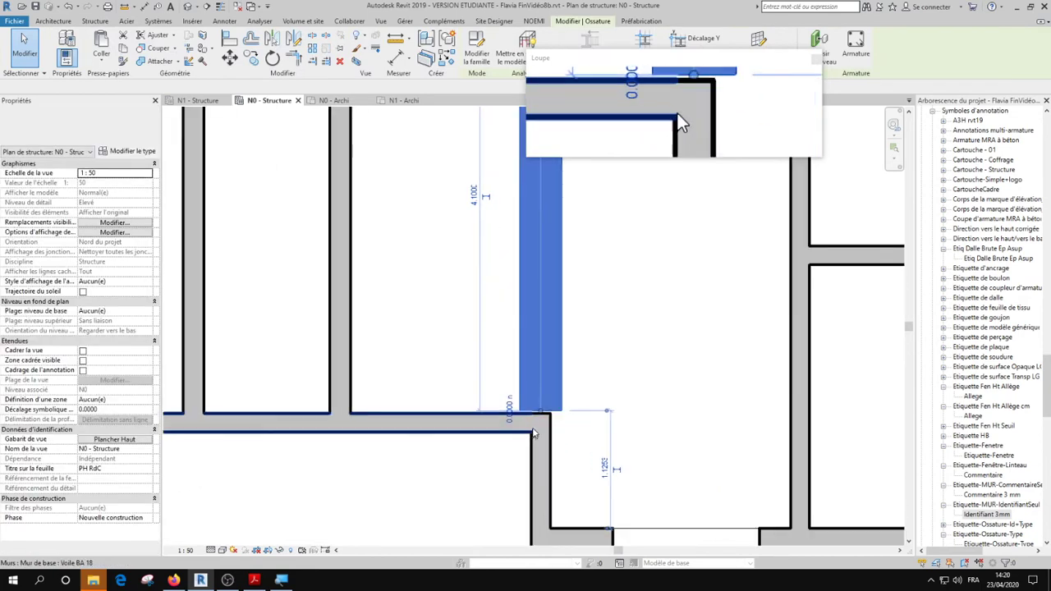
left_click_drag(542, 409, 594, 407)
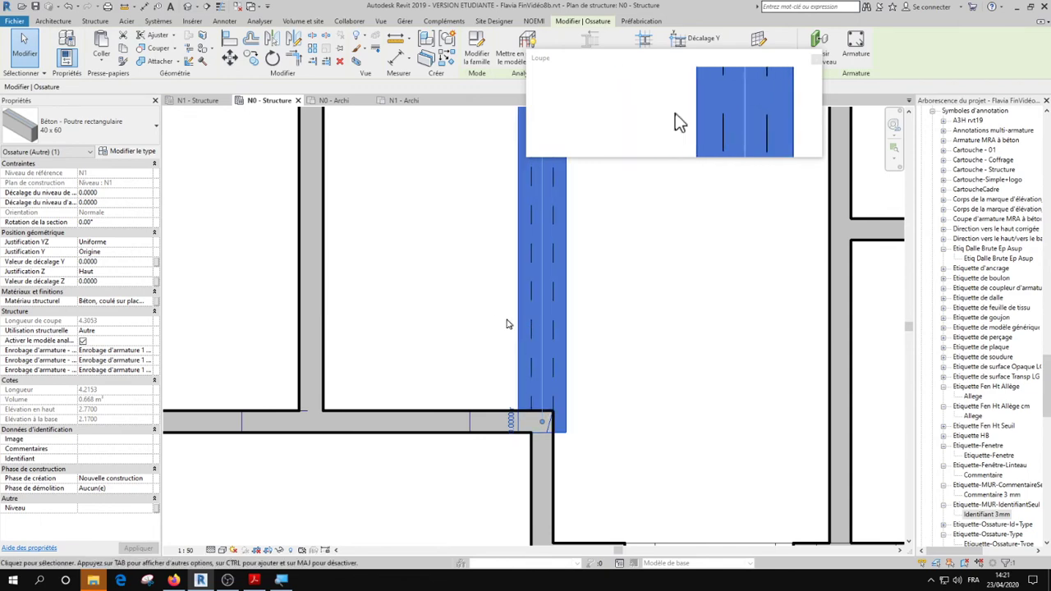
left_click(493, 321)
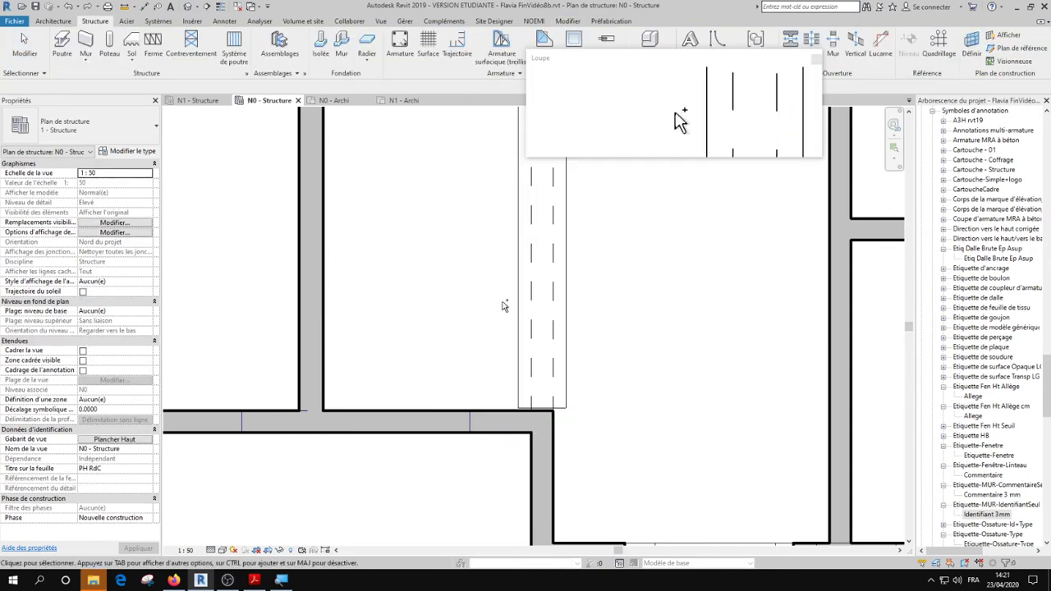
scroll(504, 305, "down", 5)
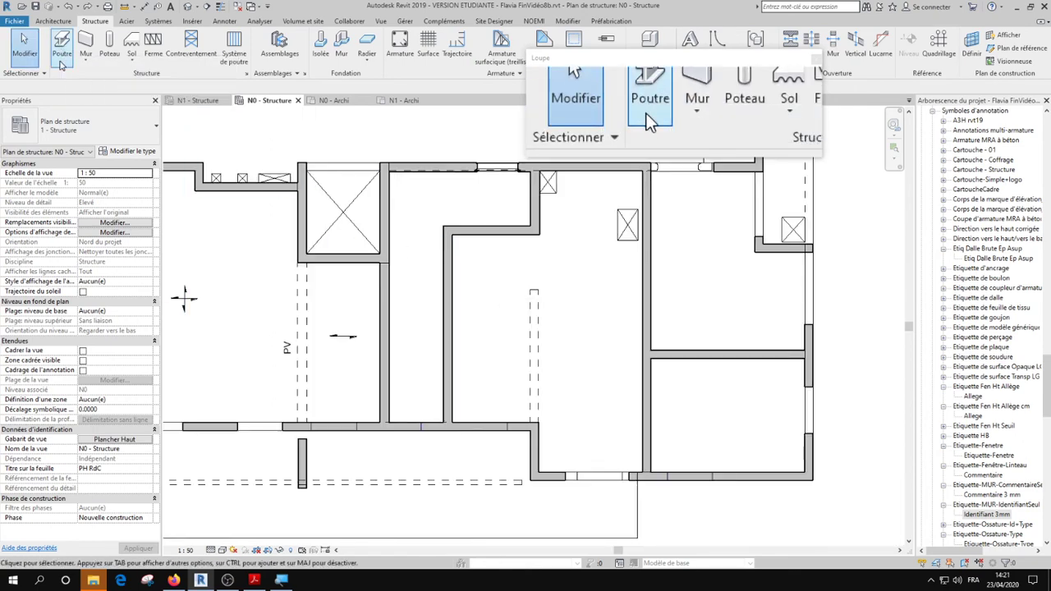
Start a new 40 x 60 beam and set its placement plane to Niveau : N1brut.
left_click(61, 59)
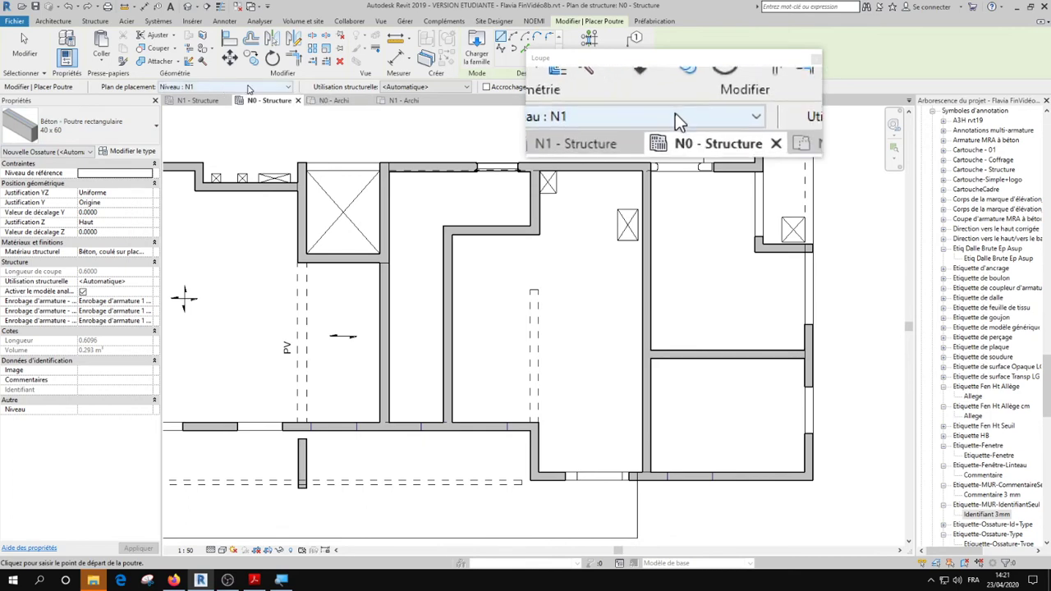
left_click(251, 87)
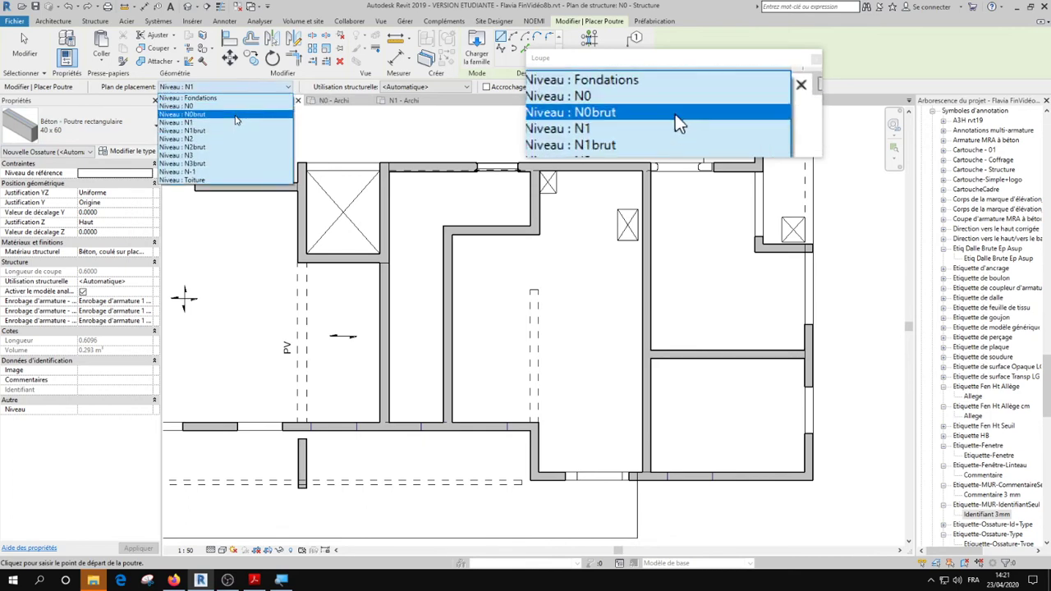
left_click(234, 131)
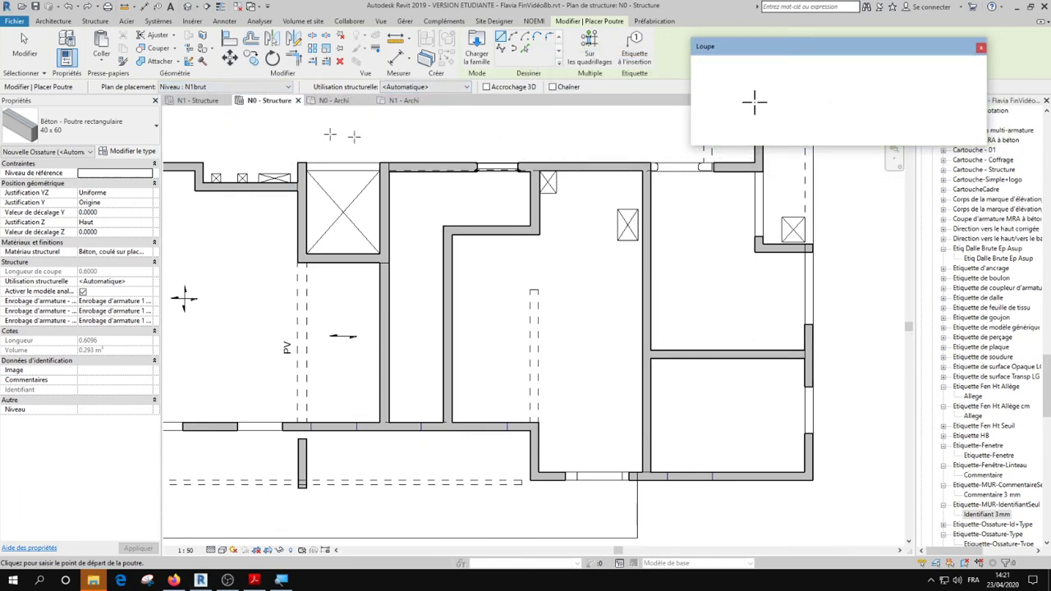
left_click(534, 425)
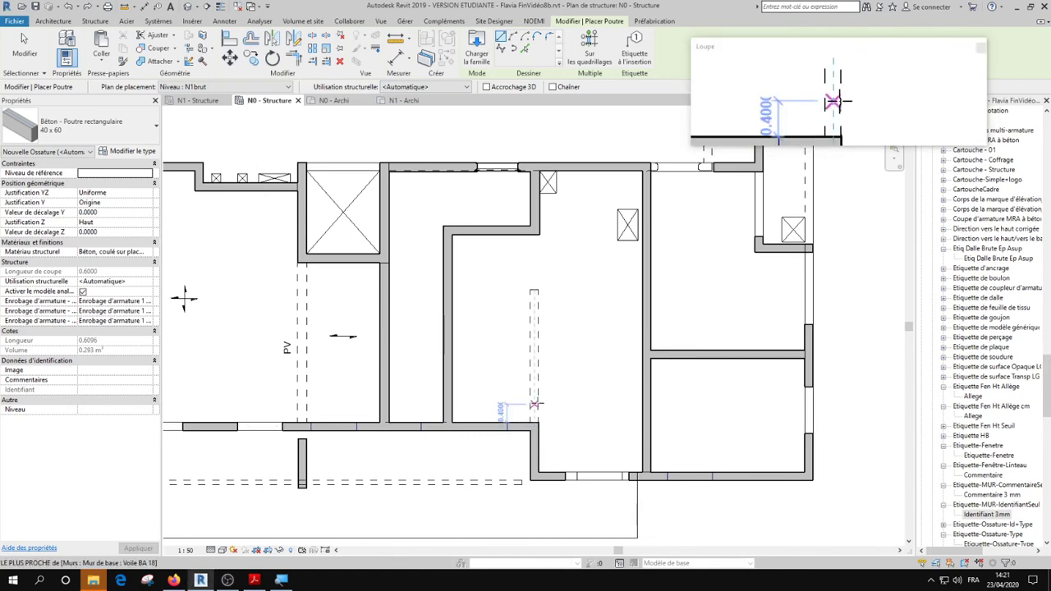
left_click(535, 230)
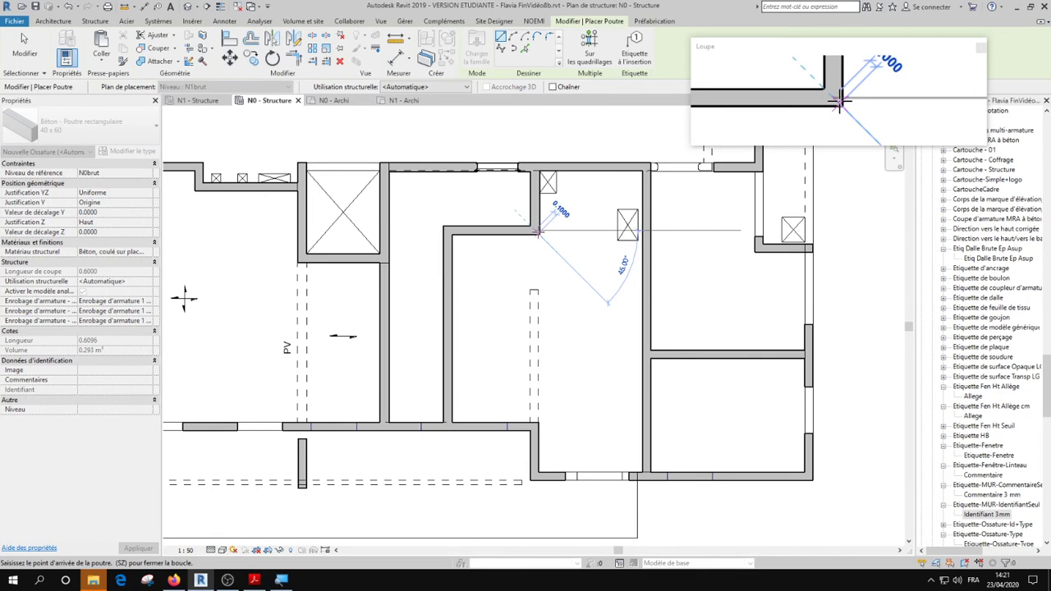
key("Escape")
key("Escape")
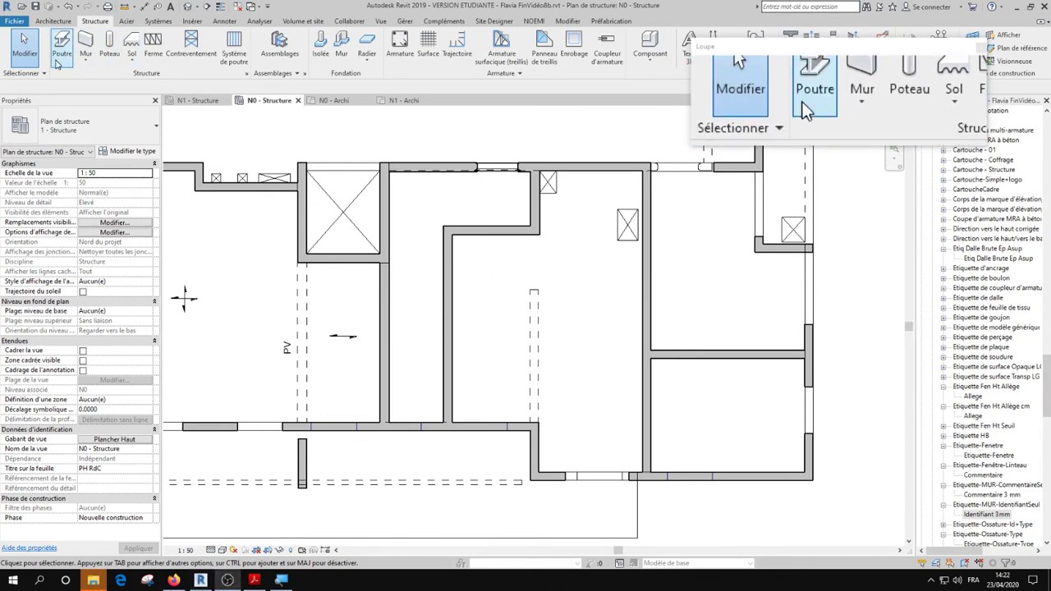
Place a 40 x 60 concrete beam about 4.4 m long on N1brut along the dashed wall's axis, from the façade wall to the opposite wall corner.
left_click(63, 45)
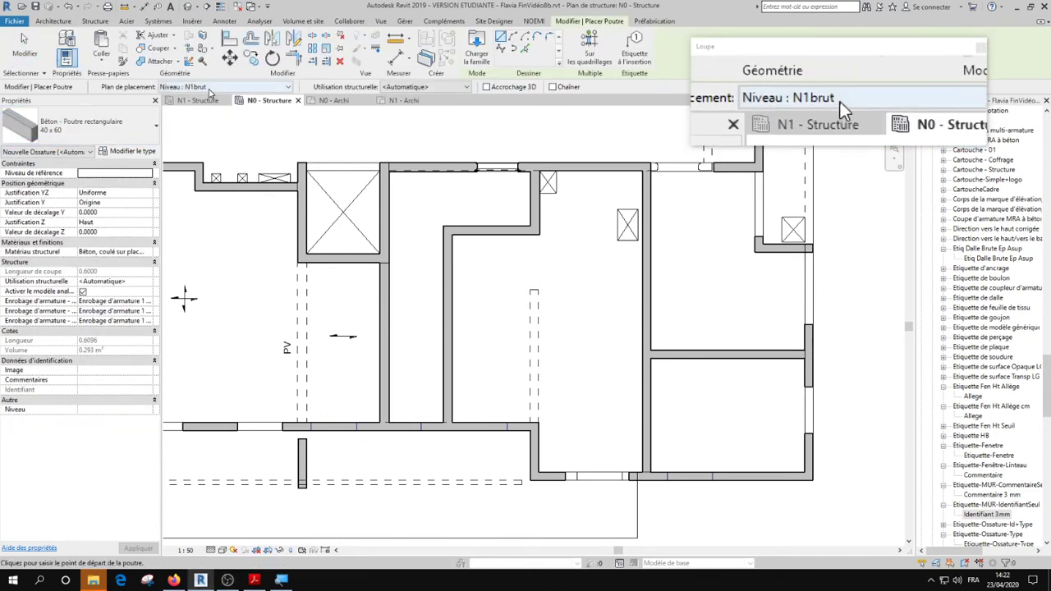
left_click(112, 134)
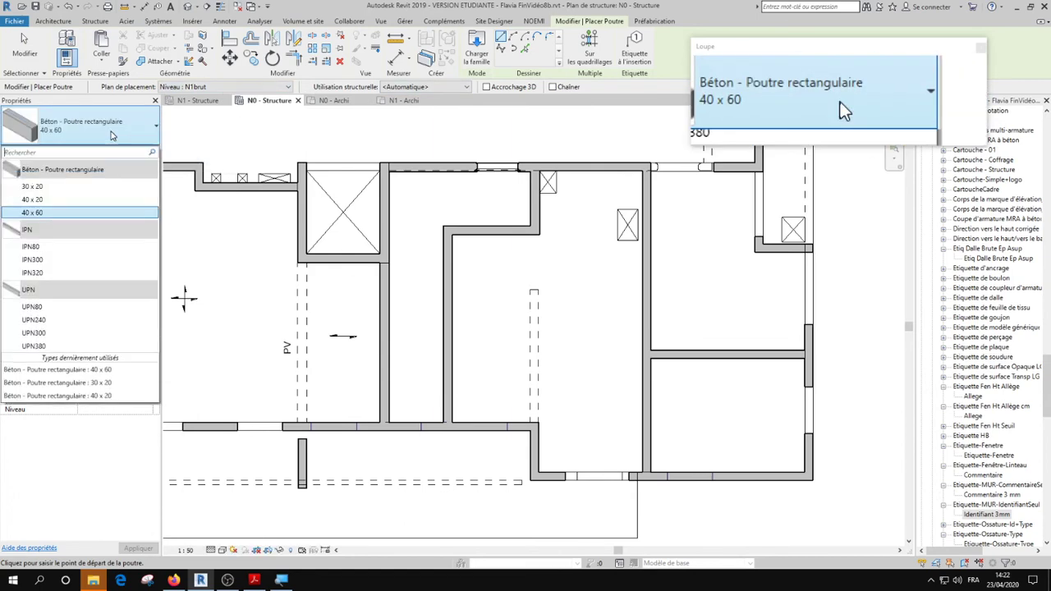
left_click(112, 135)
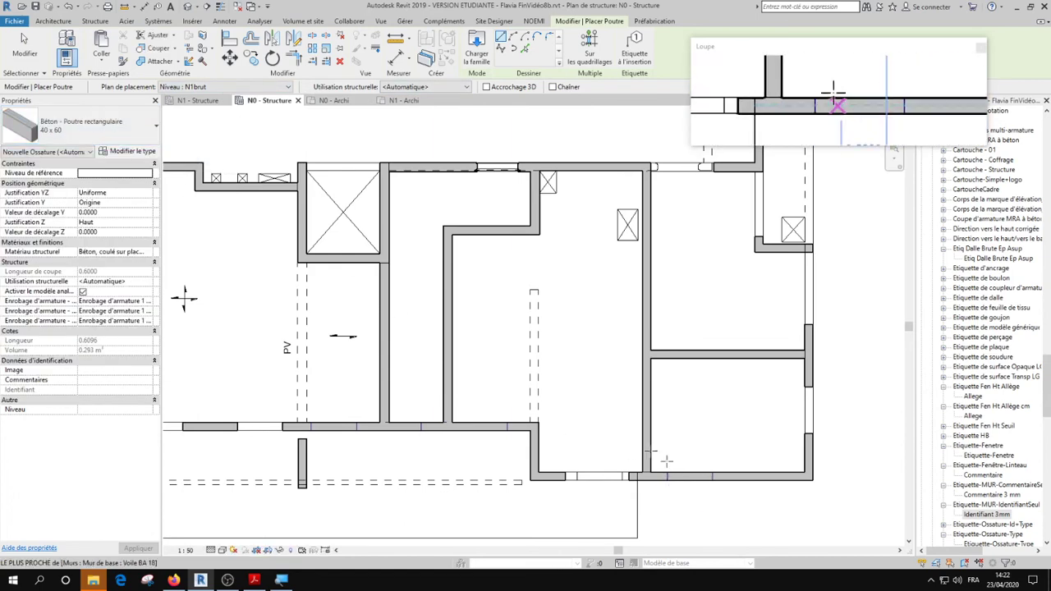
left_click(534, 424)
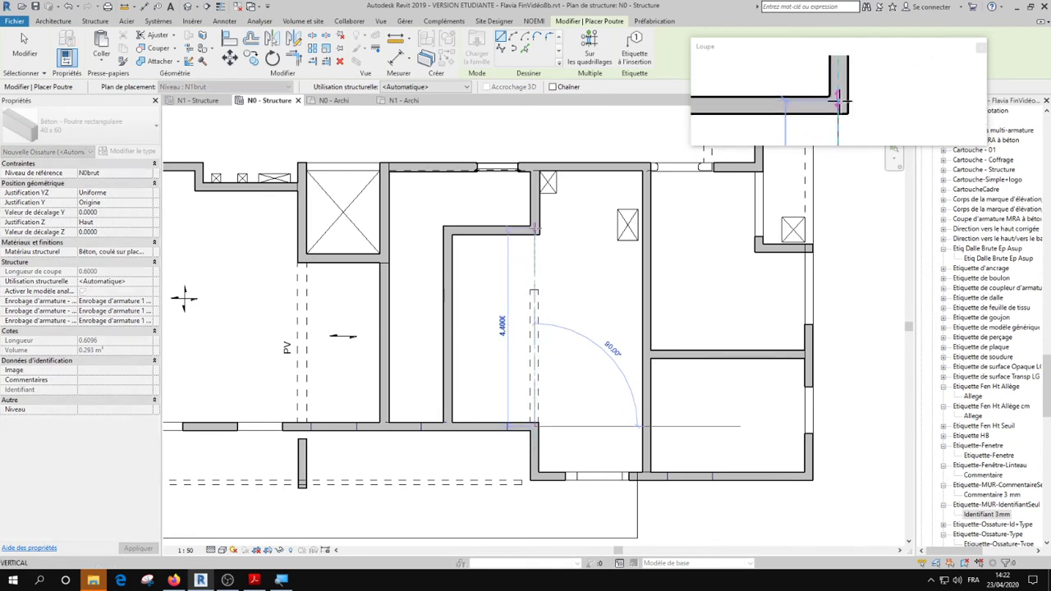
left_click(535, 229)
key("Escape")
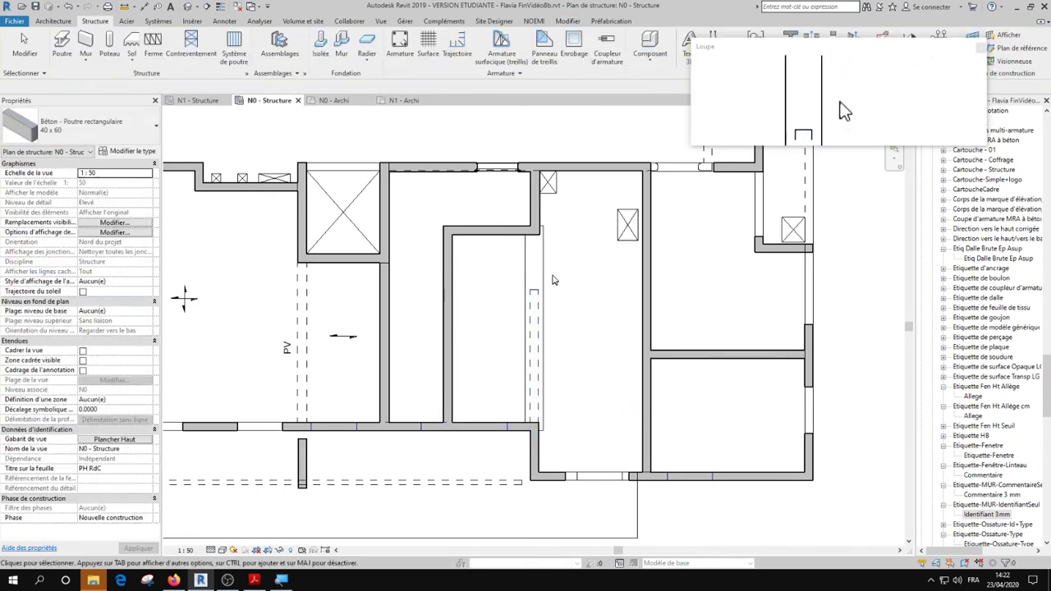
Align the 40 x 60 beam's outer edge with the faces of the walls at its two ends.
left_click(541, 261)
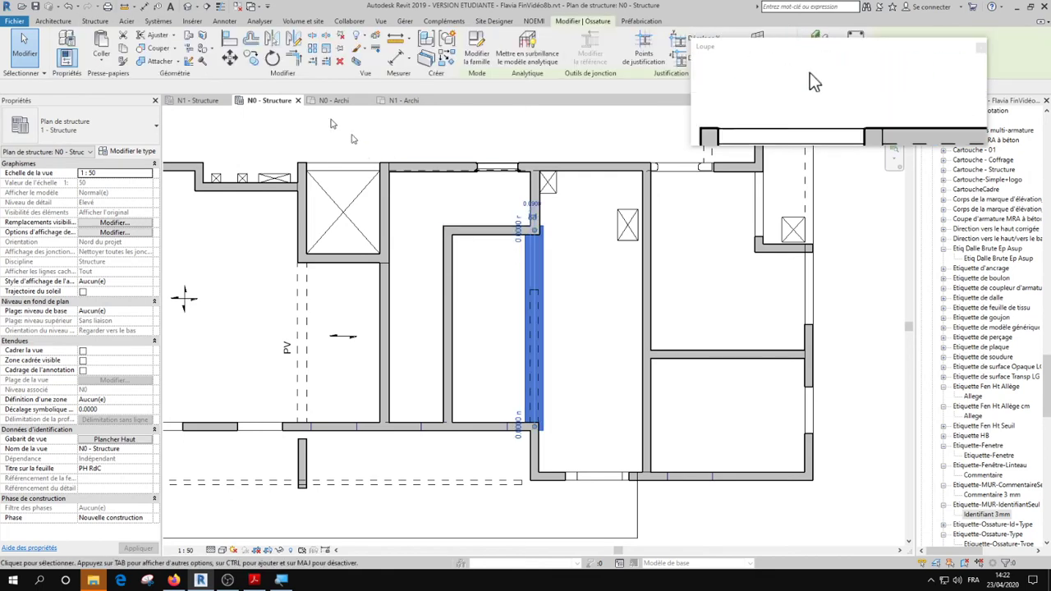
left_click(230, 56)
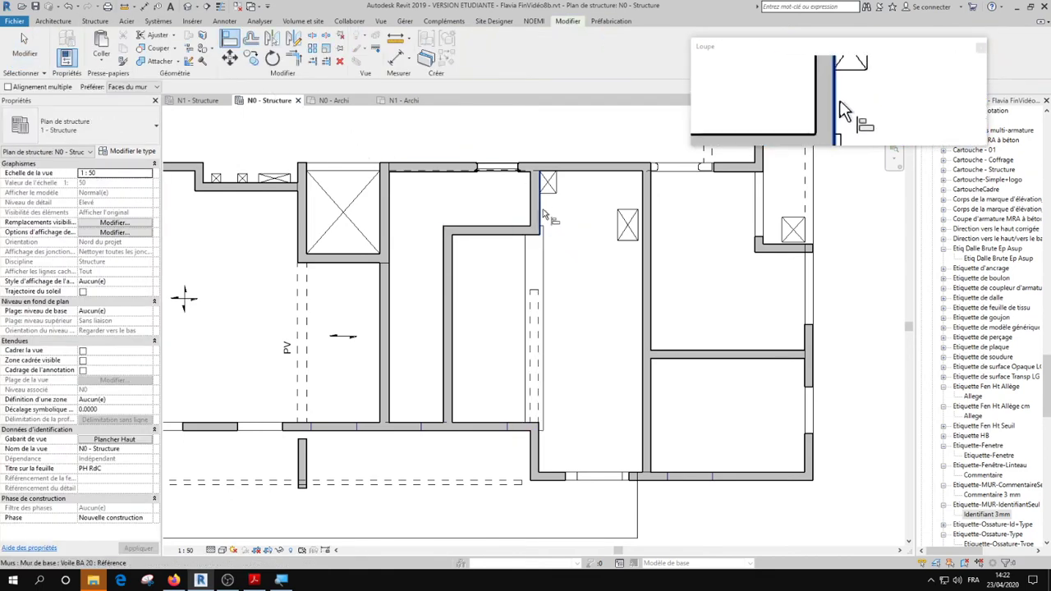
left_click(553, 272)
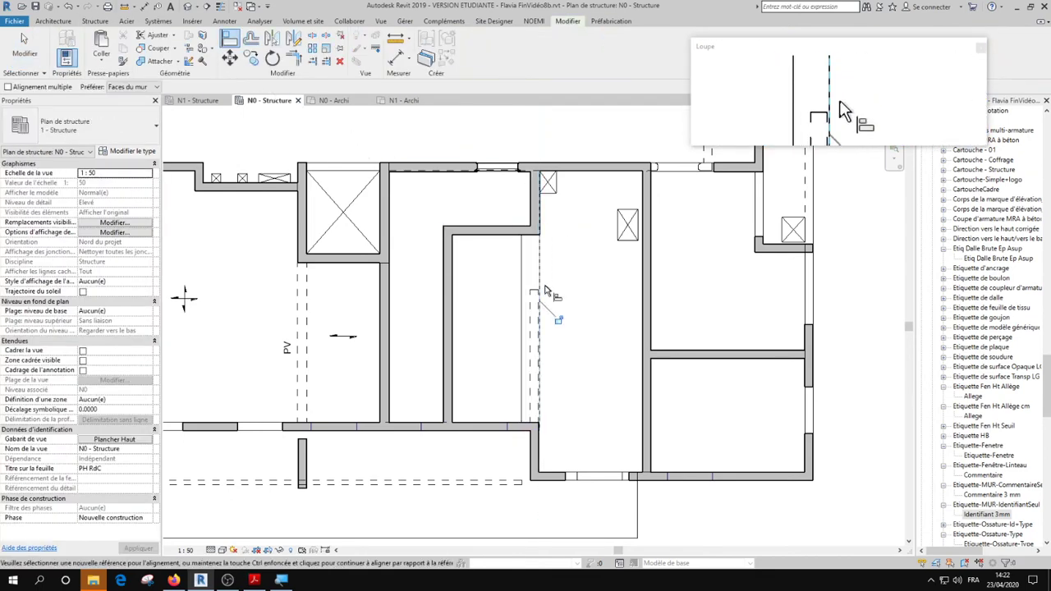
scroll(549, 435, "up", 3)
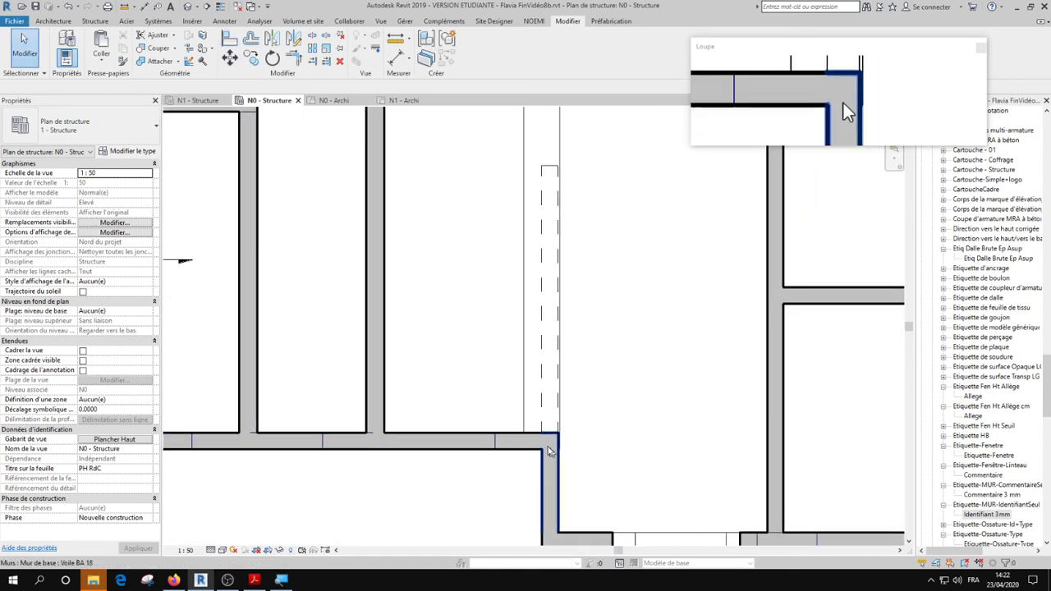
left_click(230, 38)
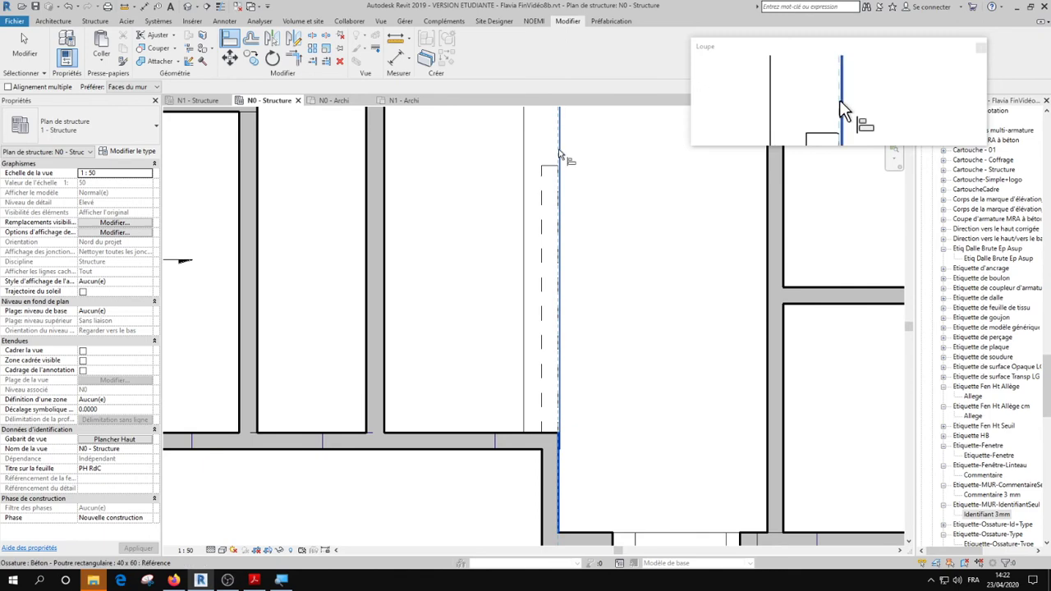
key("Escape")
key("Escape")
scroll(582, 324, "down", 2)
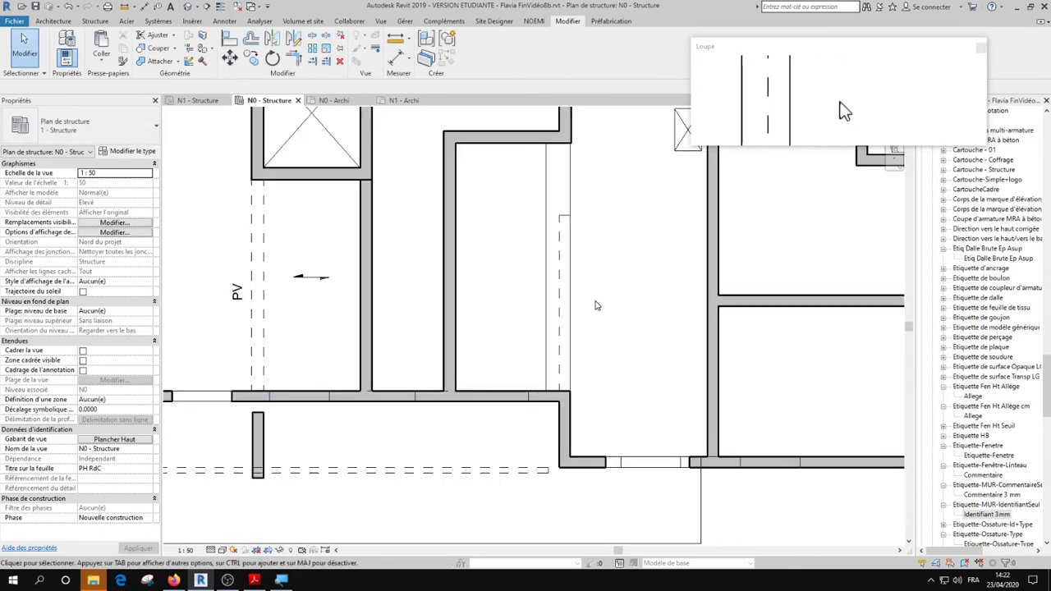
scroll(596, 323, "down", 2)
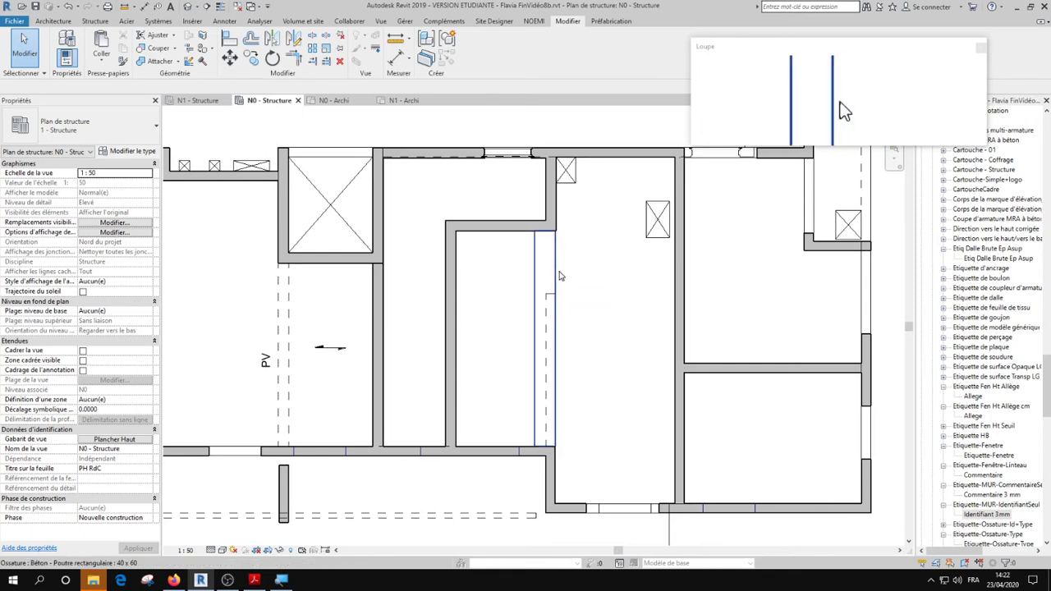
left_click(559, 275)
key("Escape")
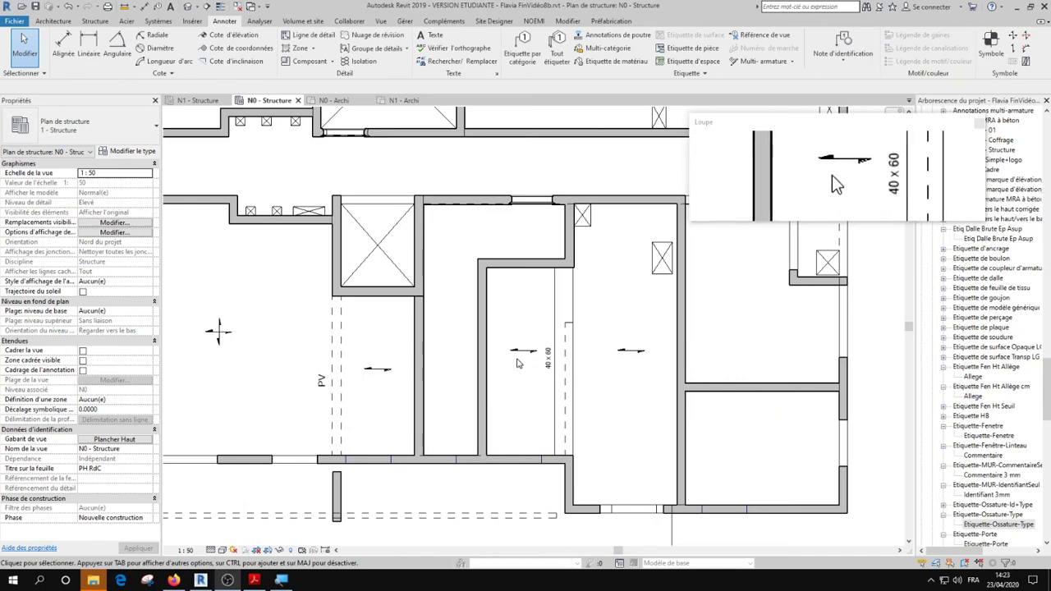
Review the span symbols and the PV and 40 x 60 tags around the placed beam and the dashed walls.
scroll(517, 363, "up", 3)
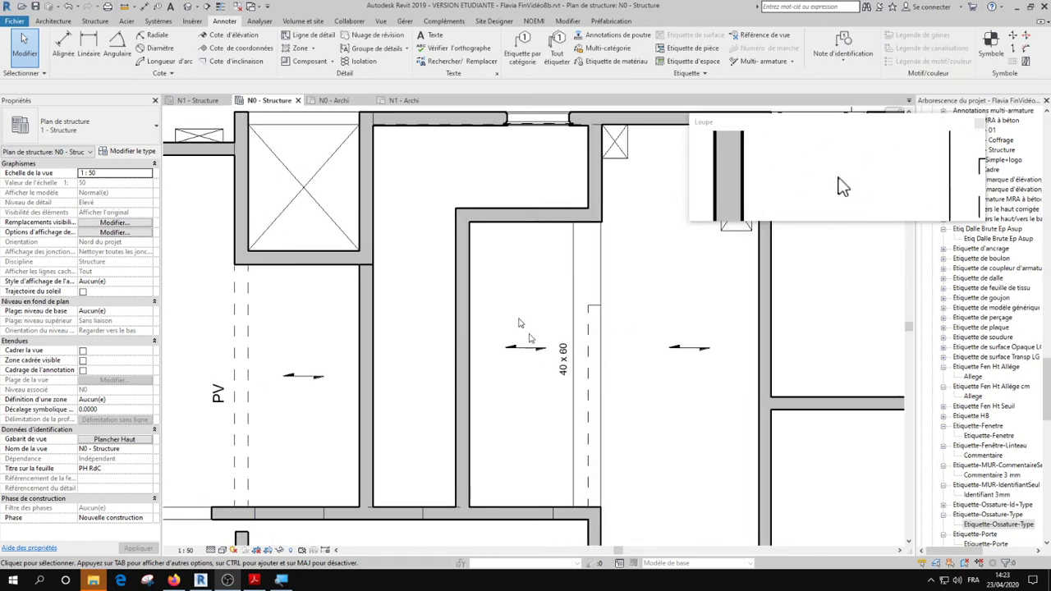
scroll(600, 377, "down", 1)
scroll(673, 379, "down", 1)
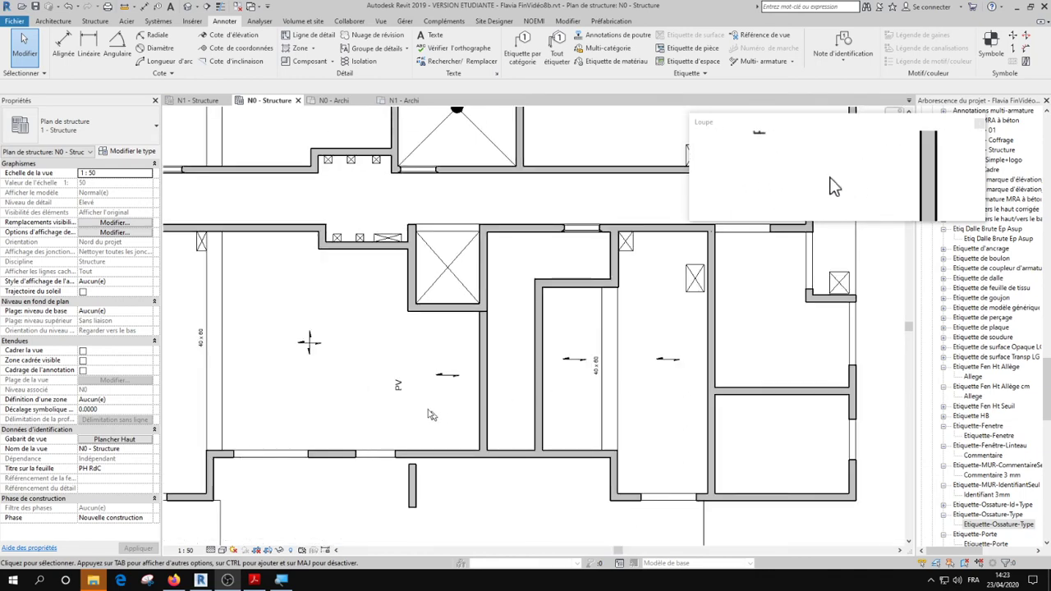
scroll(416, 398, "up", 2)
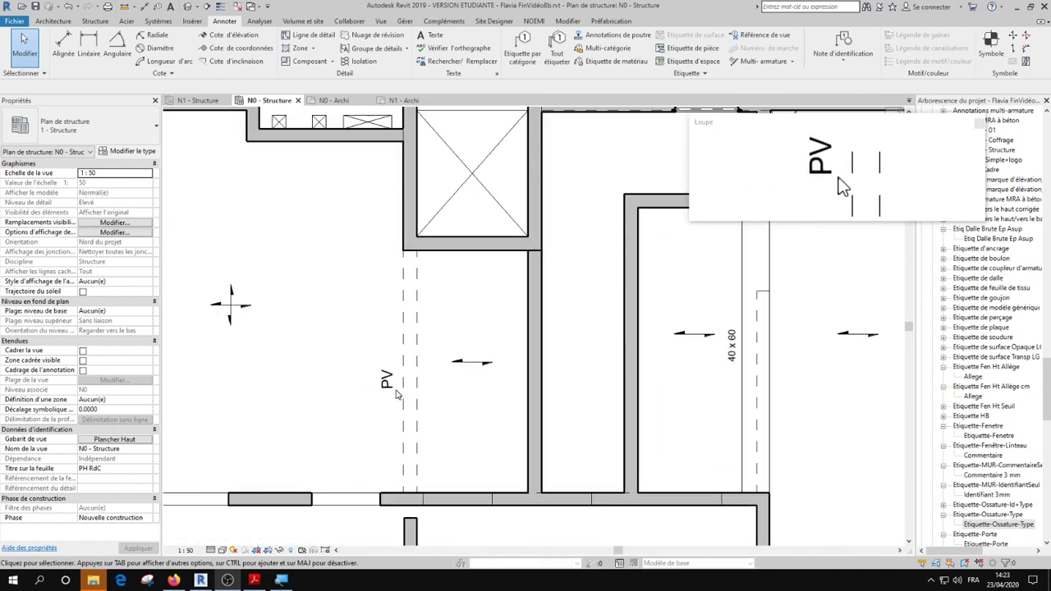
scroll(415, 402, "down", 1)
scroll(415, 404, "down", 1)
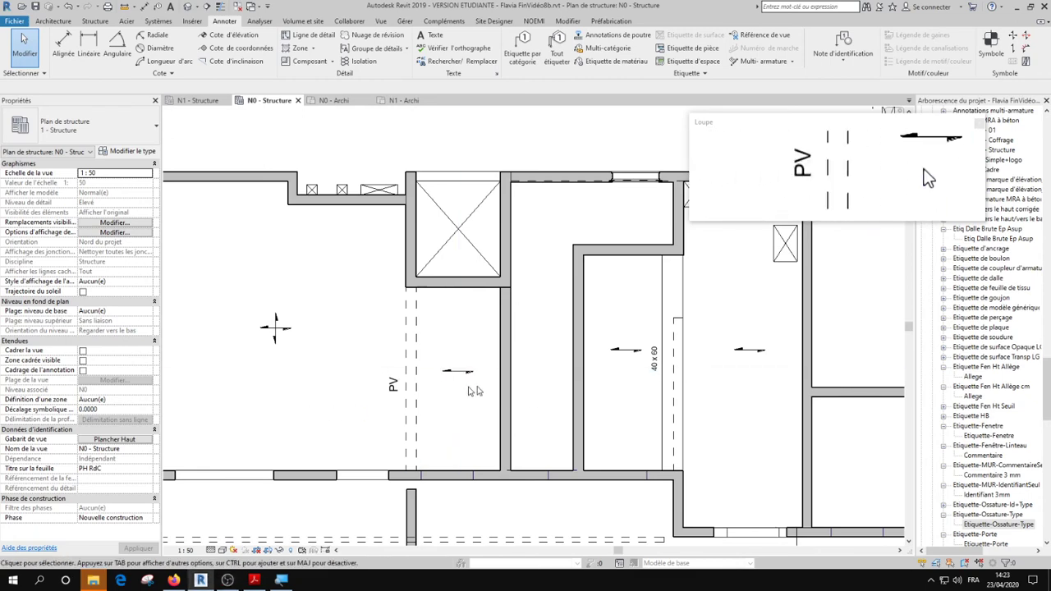
middle_click_drag(475, 391, 302, 405)
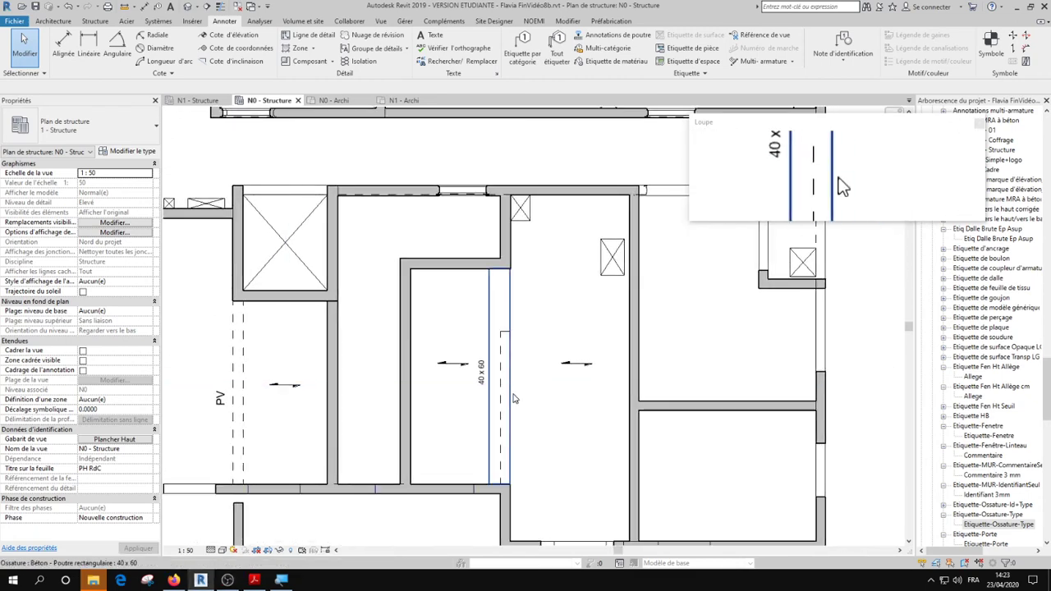
middle_click_drag(514, 398, 456, 395)
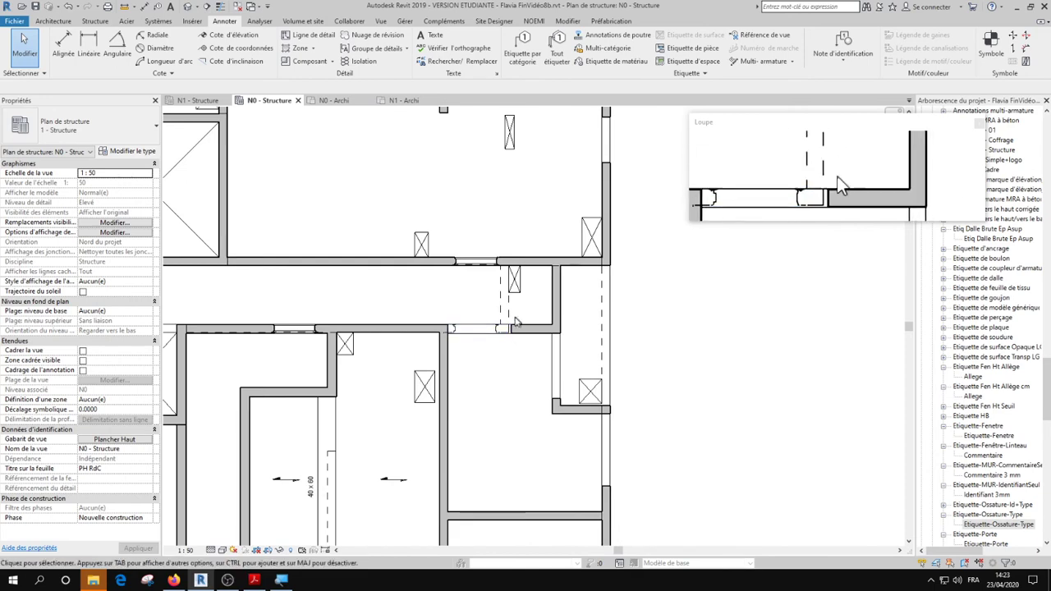
Locate the short dashed wall across the corridor's end on the N1 - Archi plan.
left_click(500, 262)
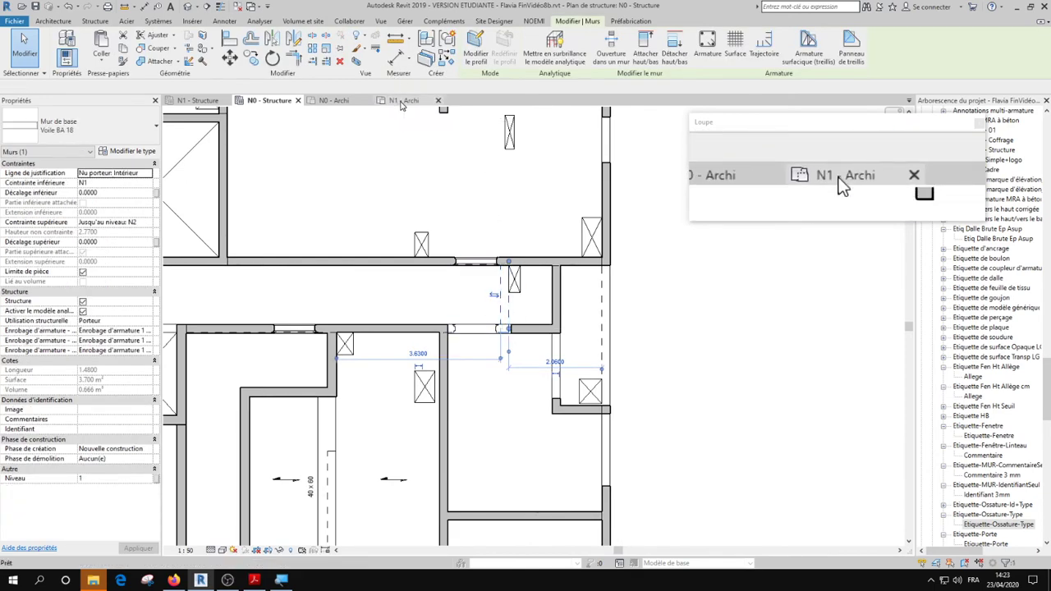
left_click(402, 101)
scroll(581, 263, "down", 3)
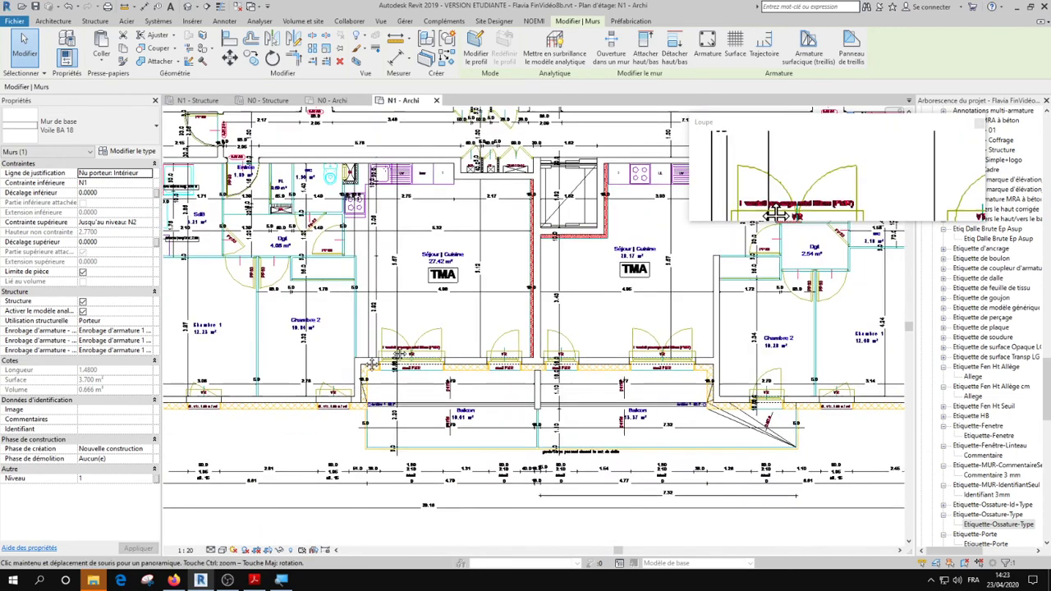
scroll(608, 307, "up", 4)
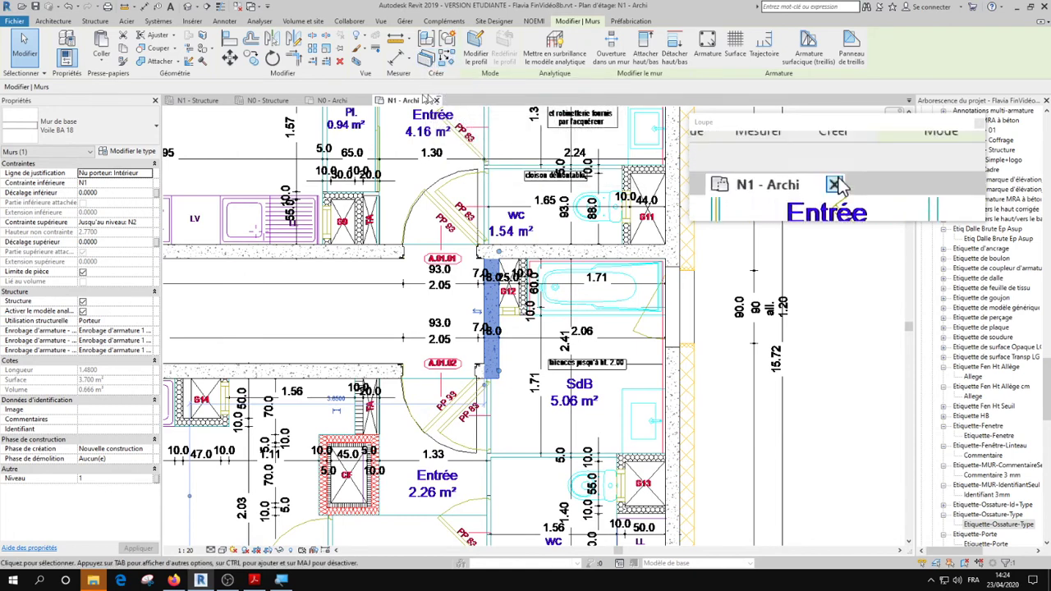
Identify the dashed façade wall on the N1 - Archi plan and compare it with the short wall at the corridor's end.
left_click(267, 101)
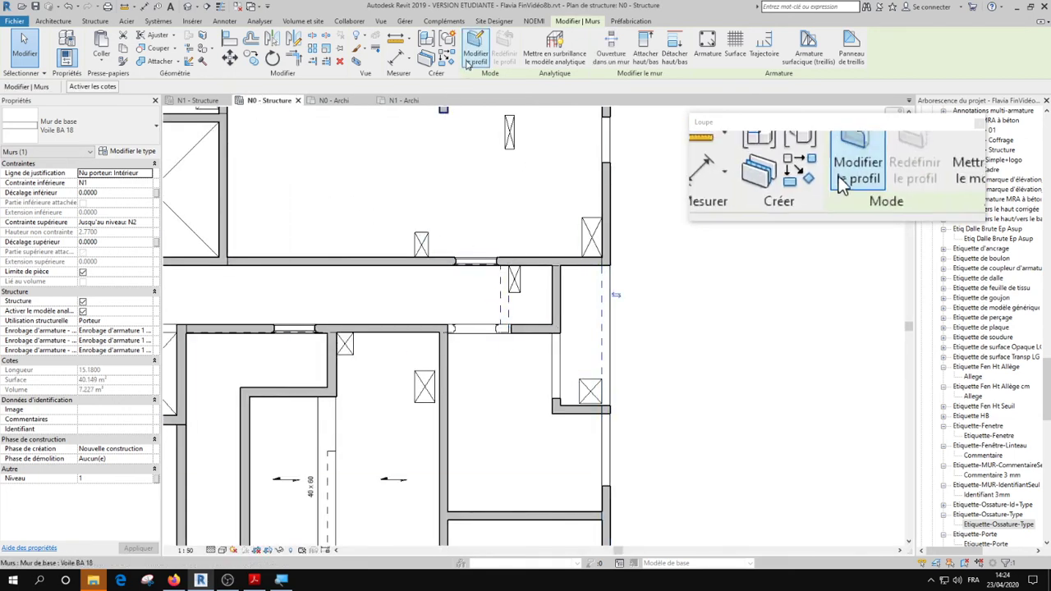
key("ctrl+Tab")
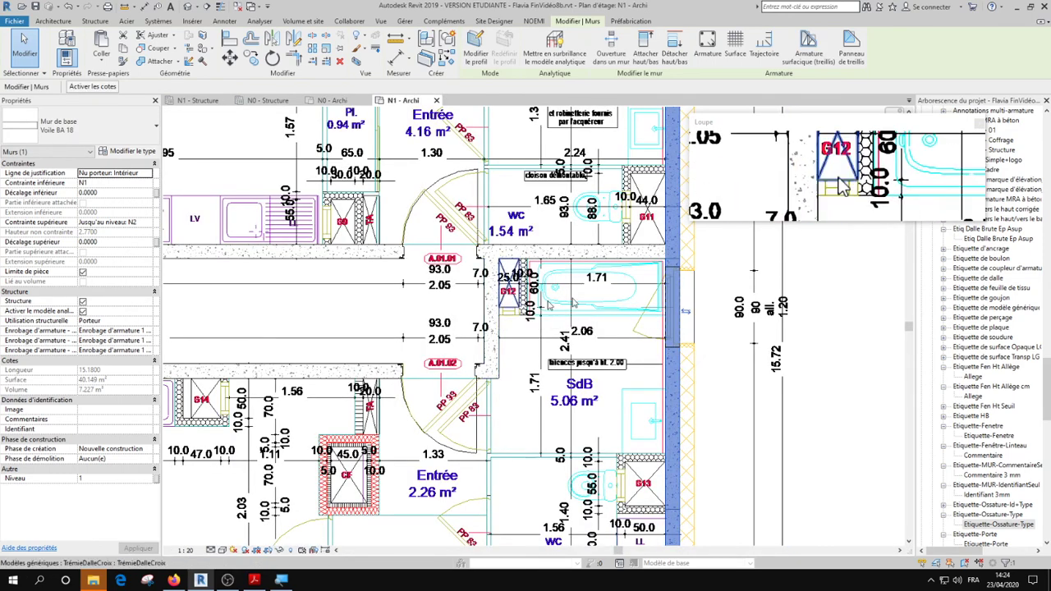
left_click(488, 322)
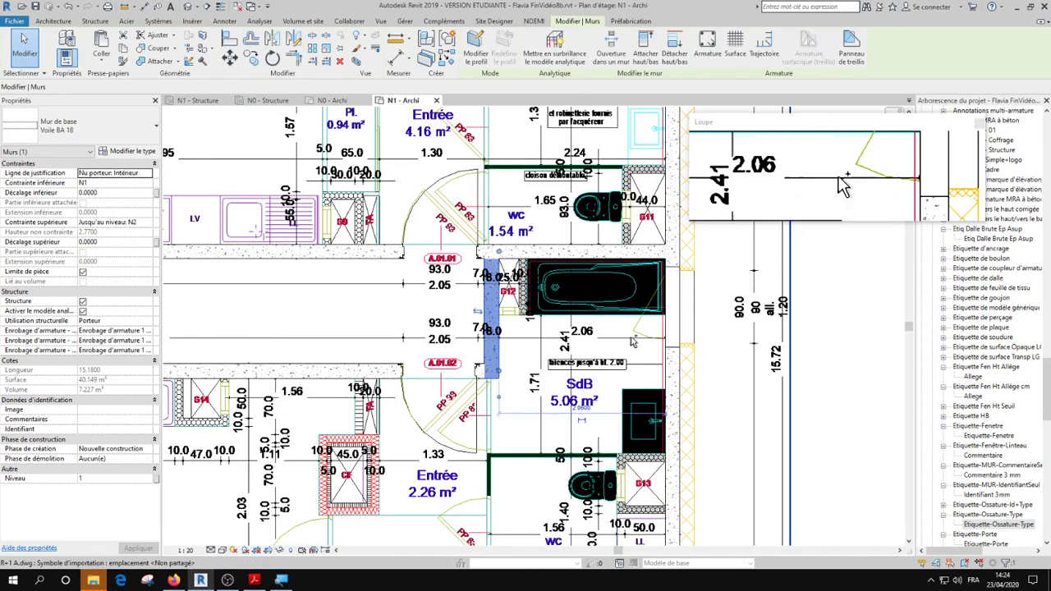
left_click(674, 367, "ctrl")
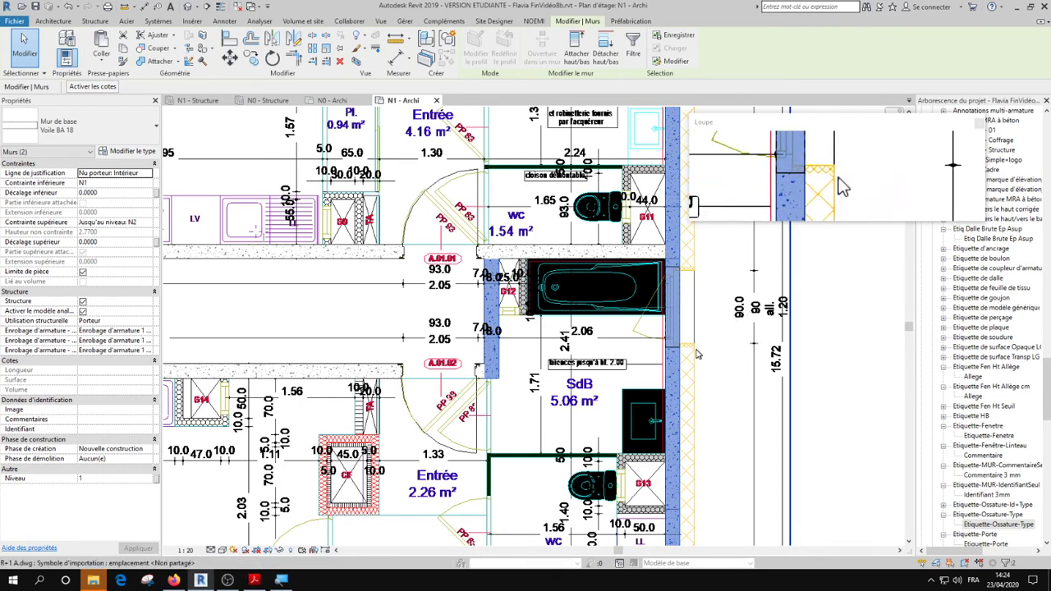
left_click(562, 331)
Look through the N1 - Structure and N0 - Archi plans and return to N0 - Structure.
left_click(200, 101)
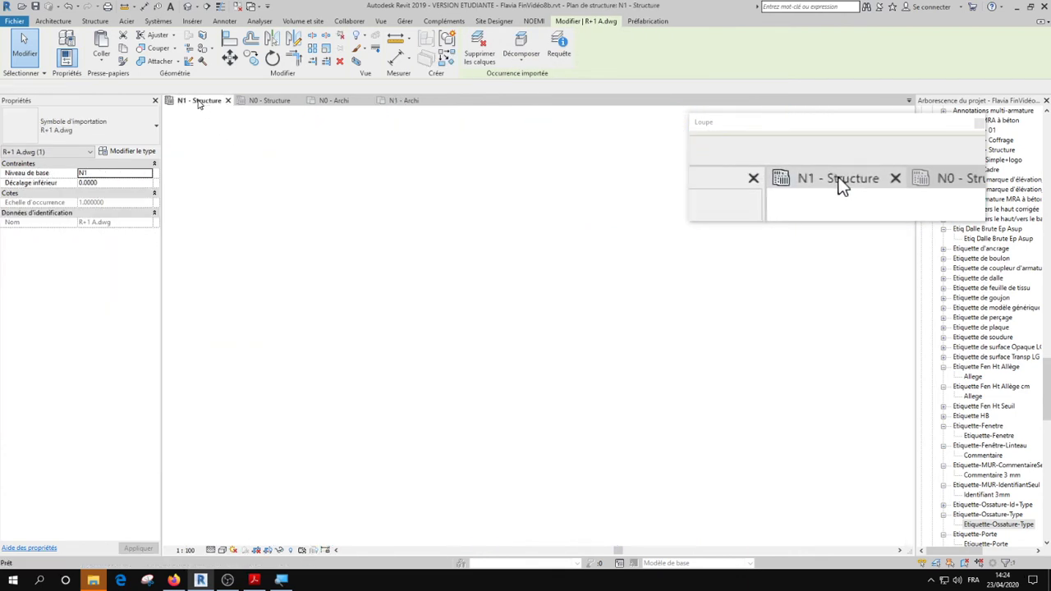
left_click(273, 101)
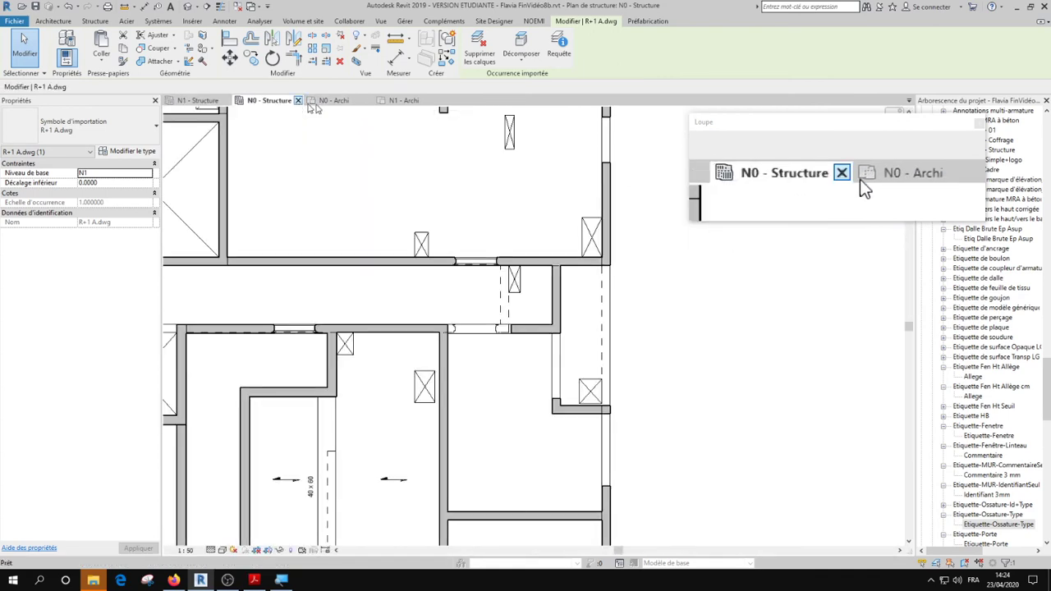
left_click(333, 100)
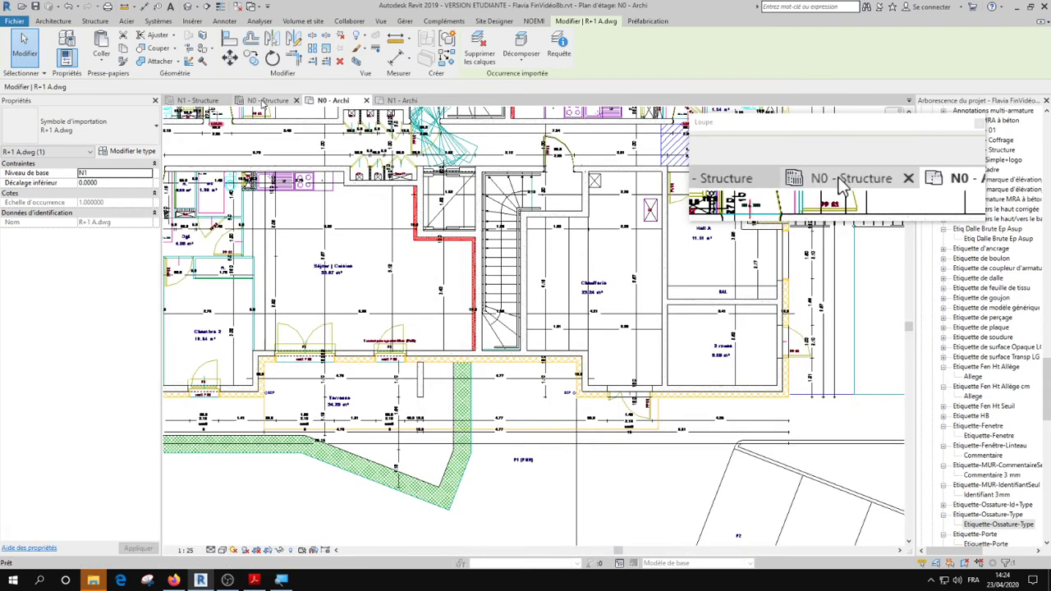
left_click(274, 100)
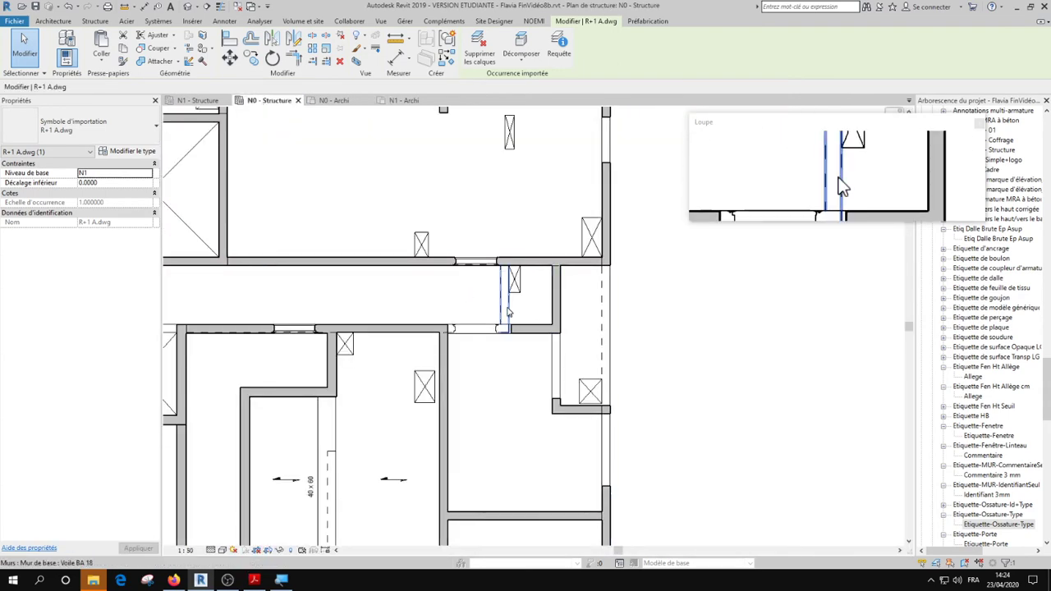
Tag the short dashed wall at the corridor's end with a vertical Etiquette-MUR-IdentifiantSeul Identifiant 3mm tag, placed beside the wall.
left_click(990, 504)
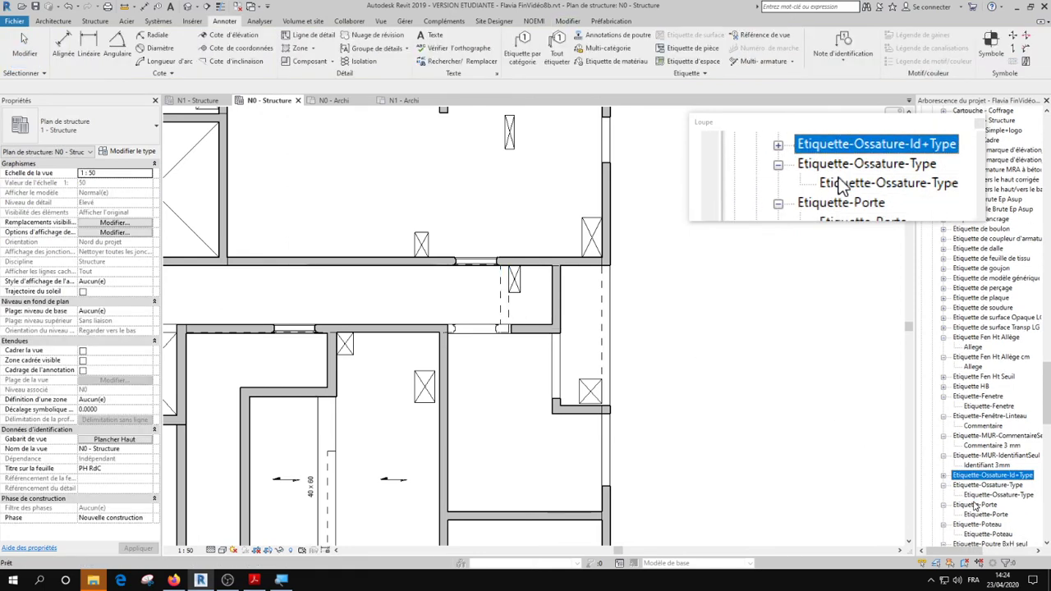
scroll(984, 507, "down", 2)
scroll(986, 501, "down", 5)
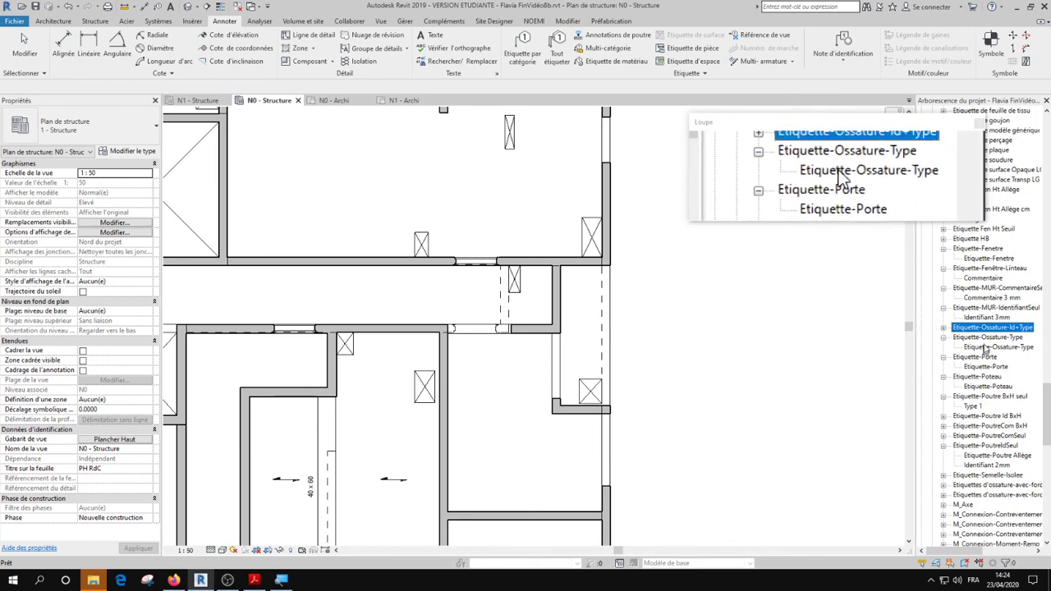
left_click(988, 317)
left_click_drag(987, 318, 486, 298)
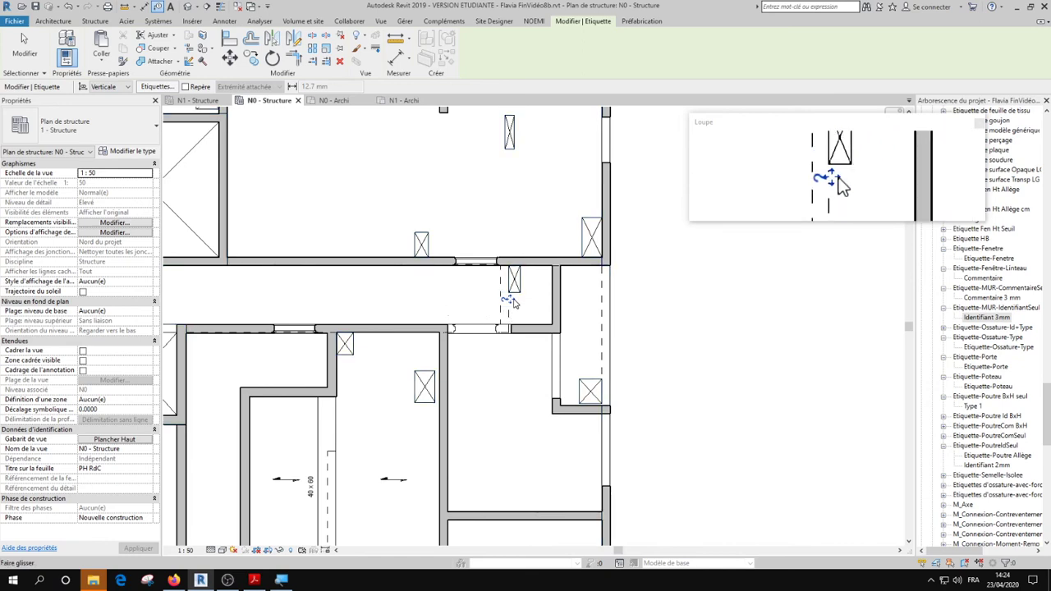
left_click_drag(502, 302, 494, 306)
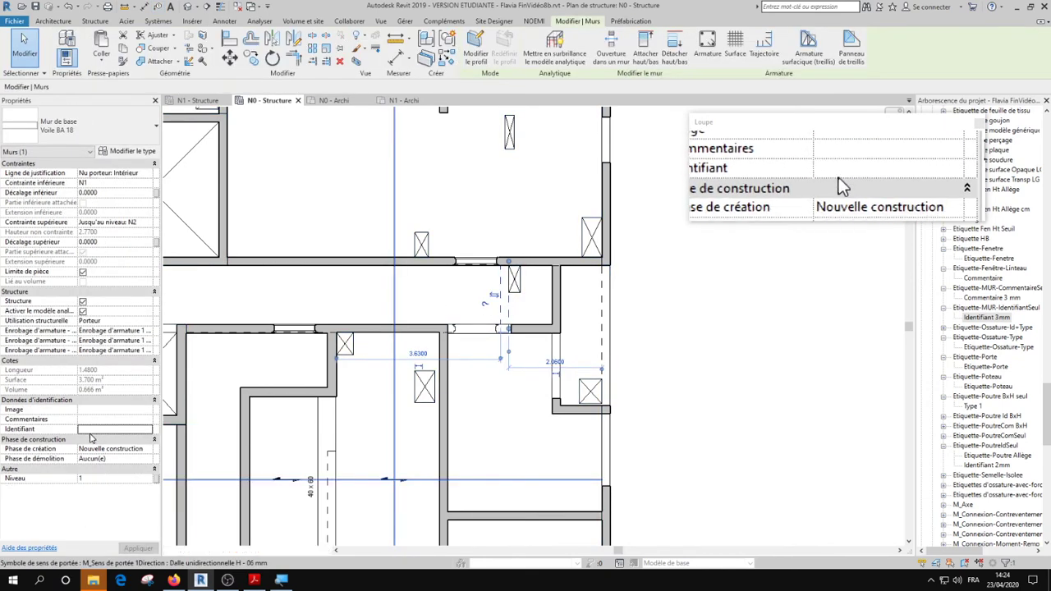
Set the Identifiant of the short dashed wall at the corridor's end to PV.
left_click(103, 430)
type("P")
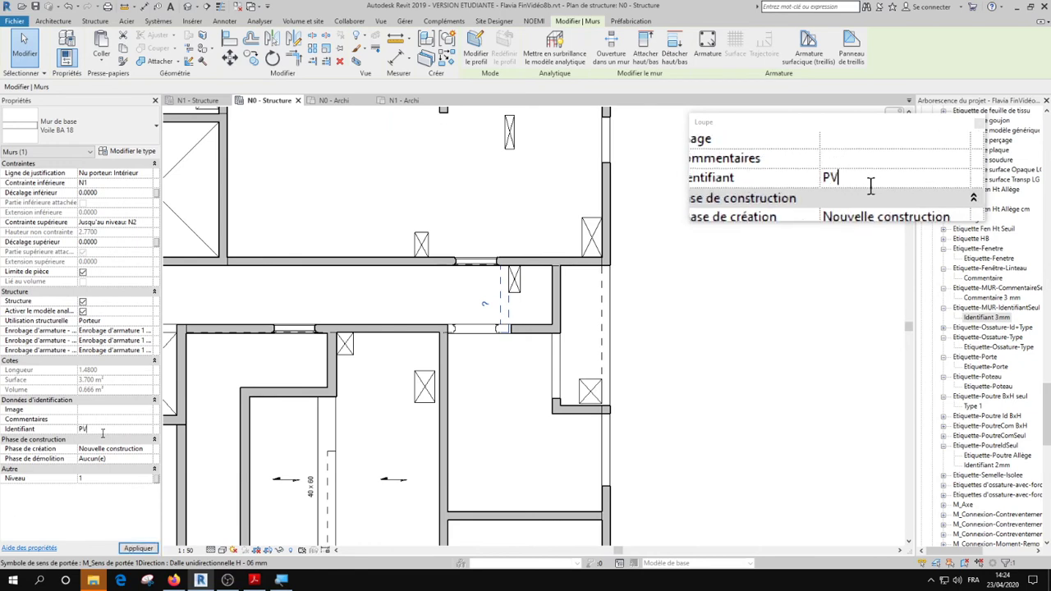
type("V")
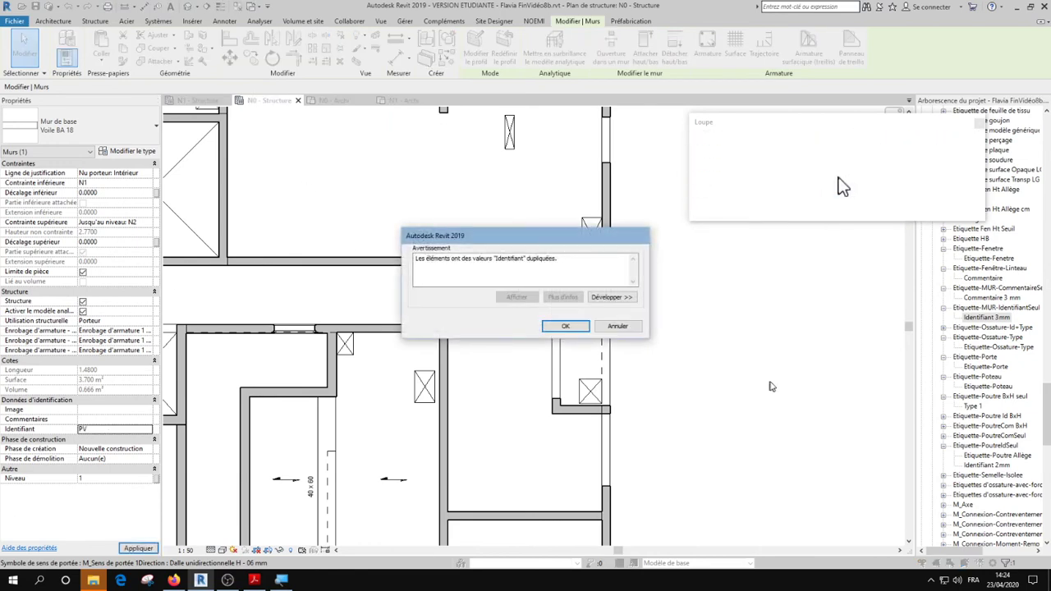
left_click(574, 326)
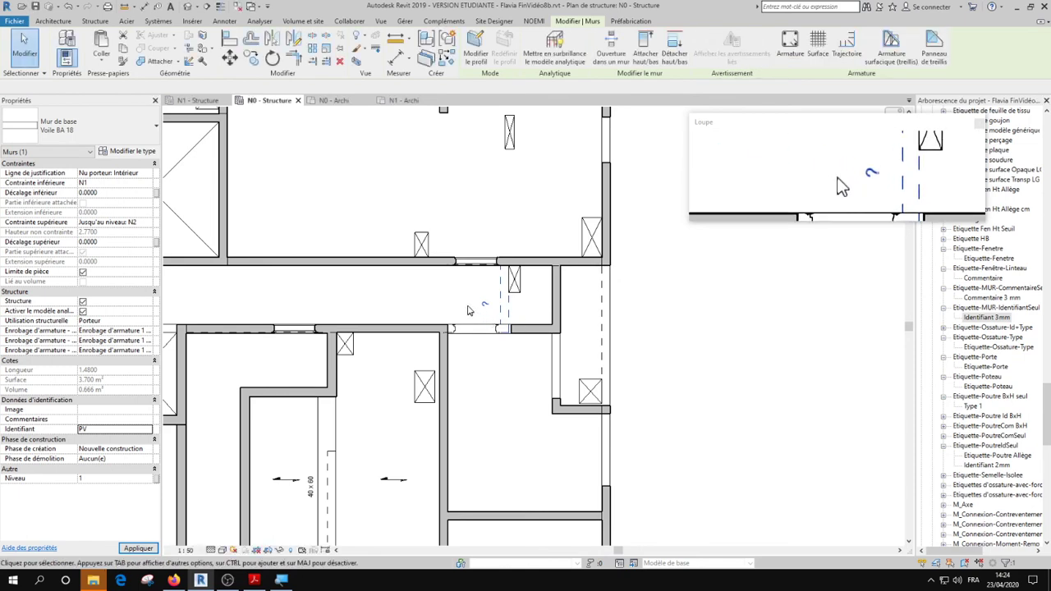
left_click(636, 364)
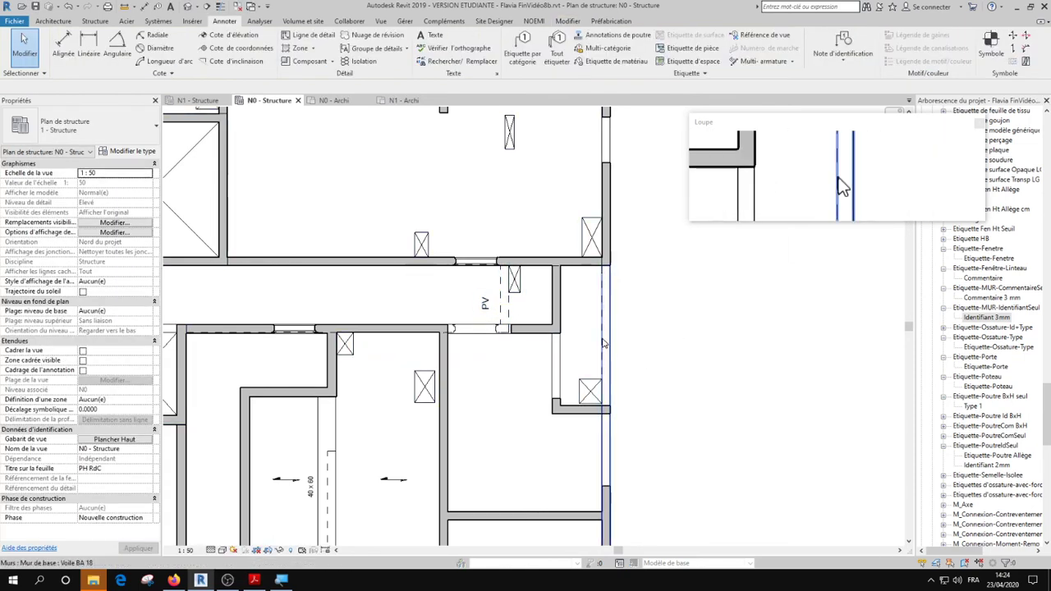
Set the Identifiant of the dashed façade wall to Poutre allège.
left_click(604, 343)
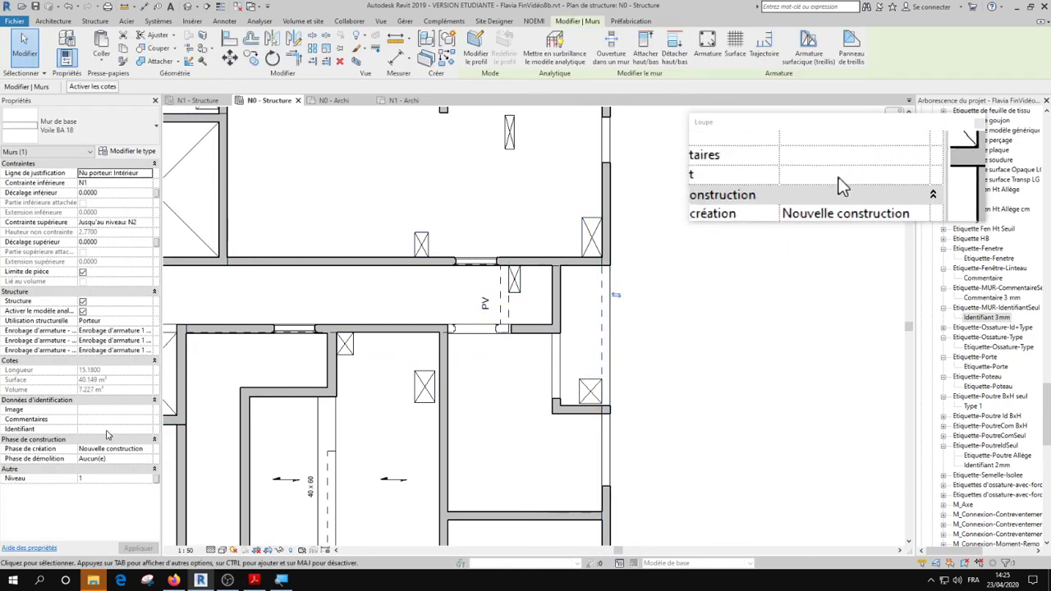
left_click(102, 429)
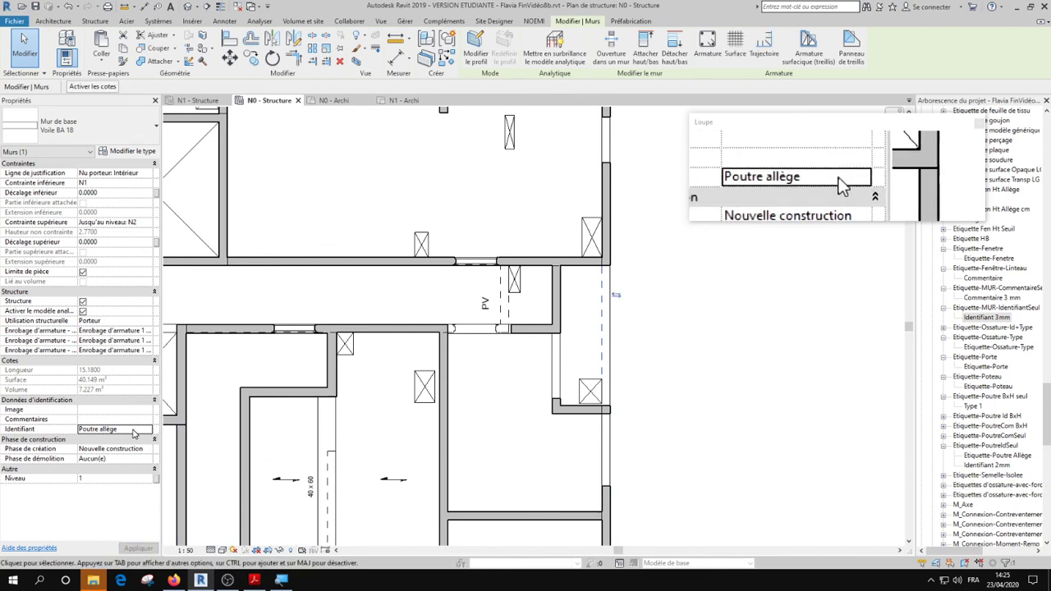
Clear the dashed façade wall's Identifiant and set its Commentaires to Poutre allège instead.
key("Delete")
left_click(110, 420)
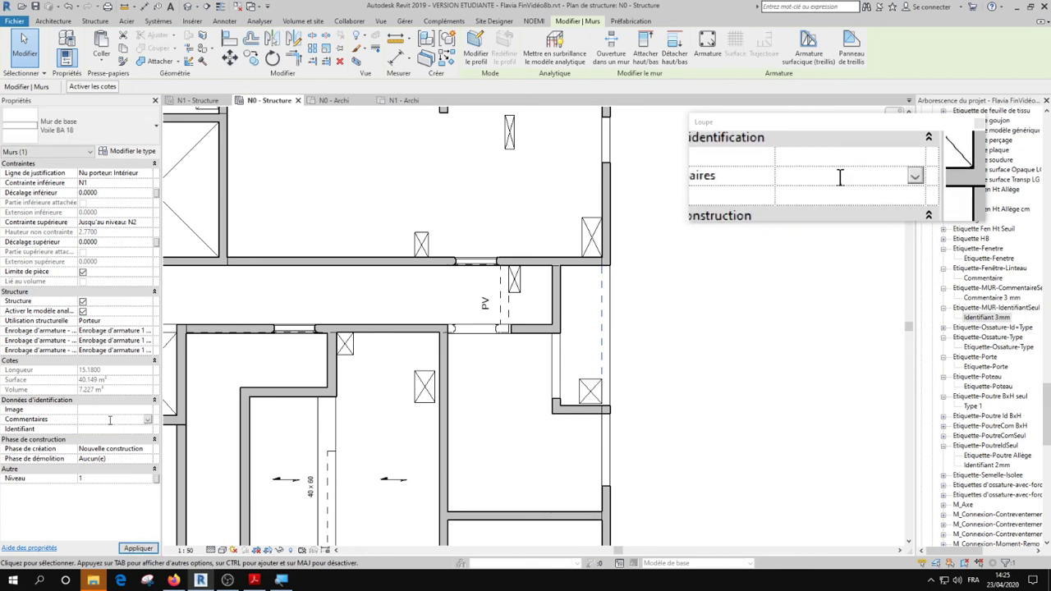
type("Poutre allège")
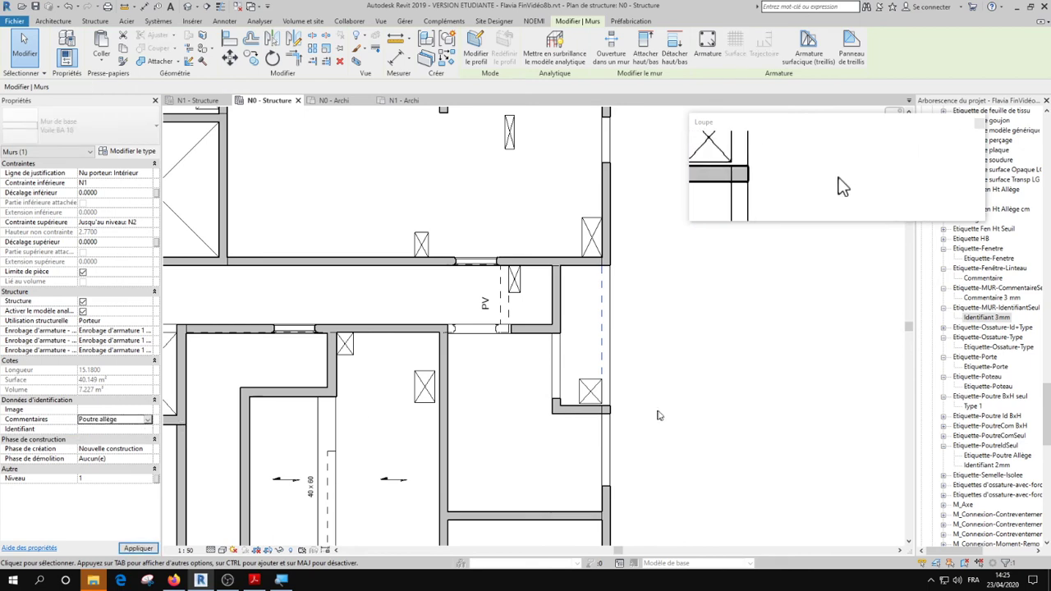
key("Escape")
Tag the dashed façade wall with a vertical Etiquette-MUR-CommentaireSeul Commentaire 3 mm tag.
left_click(990, 425)
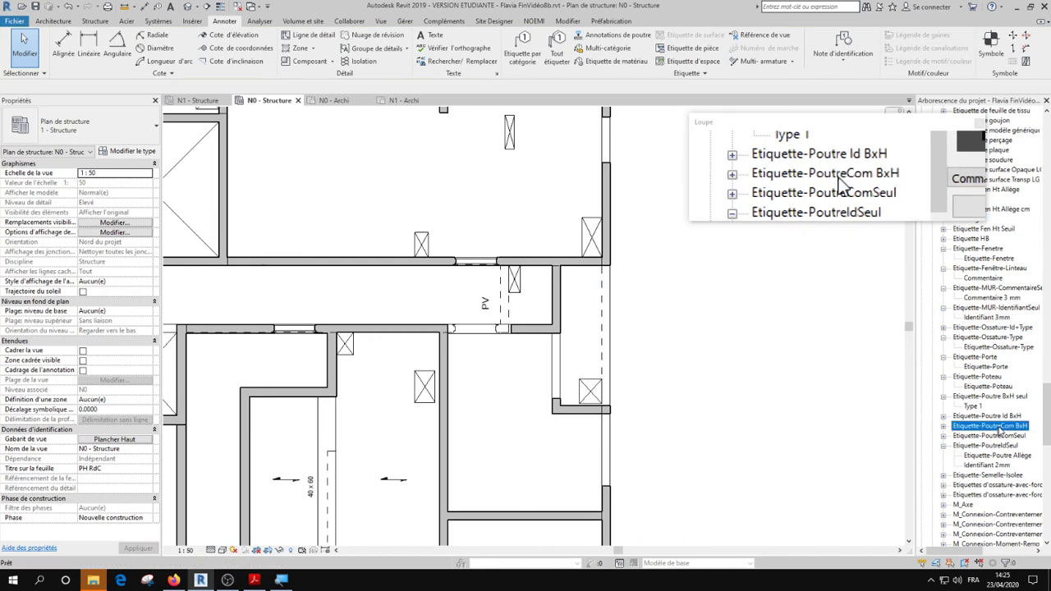
left_click(987, 317)
left_click(991, 298)
left_click_drag(801, 330, 602, 333)
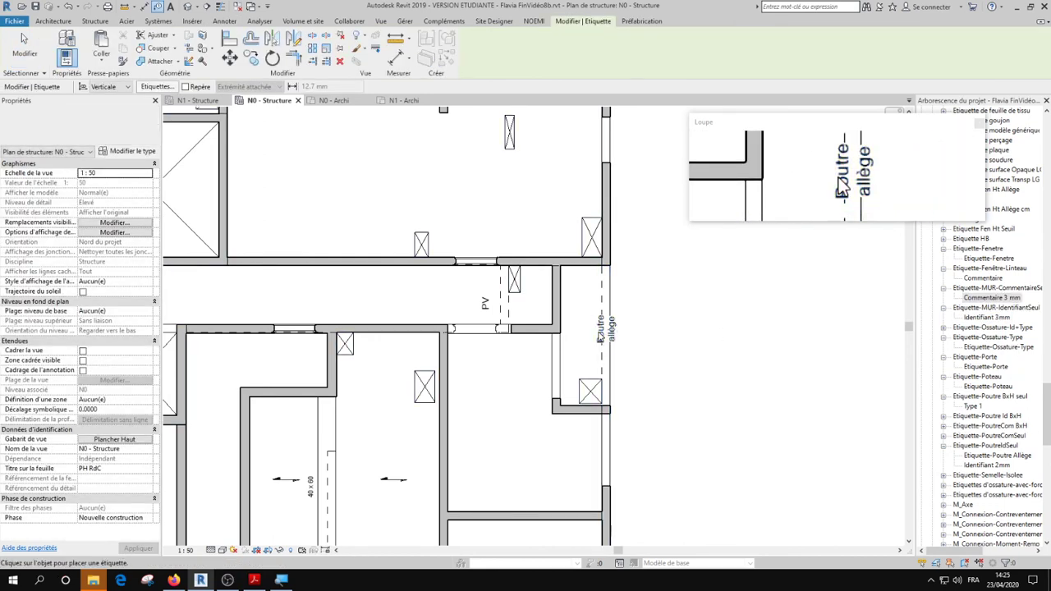
left_click(601, 332)
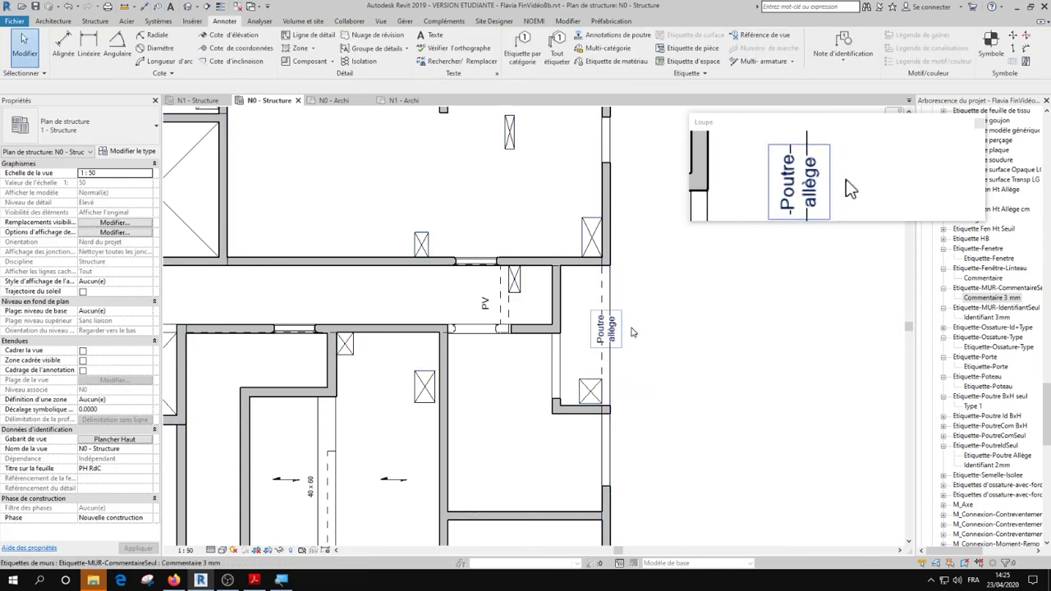
Move the Poutre allège tag outside the façade and turn on its leader line (Repère).
left_click(594, 339)
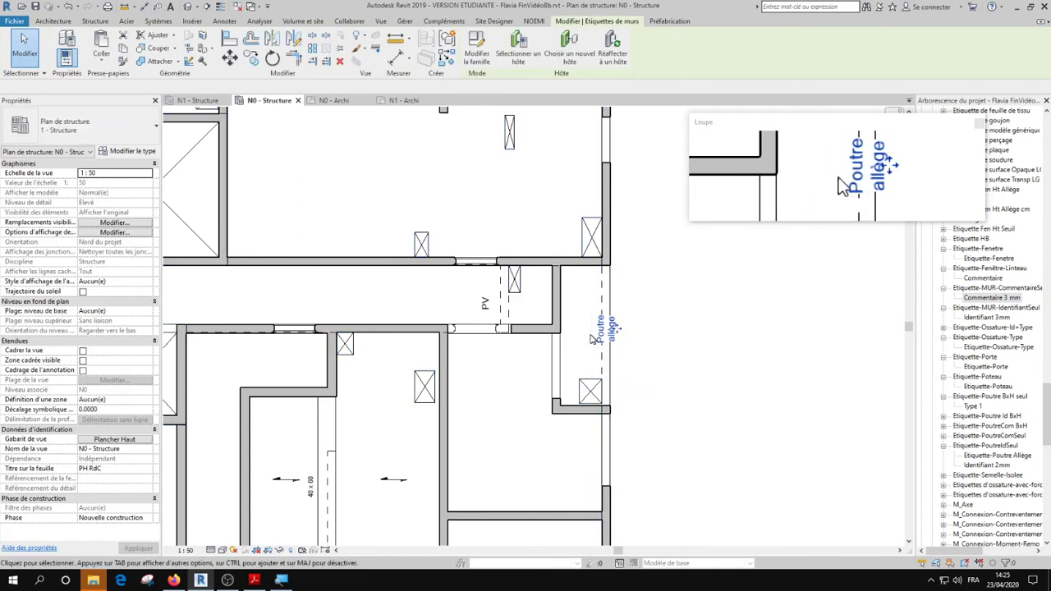
left_click_drag(594, 339, 639, 335)
left_click(171, 86)
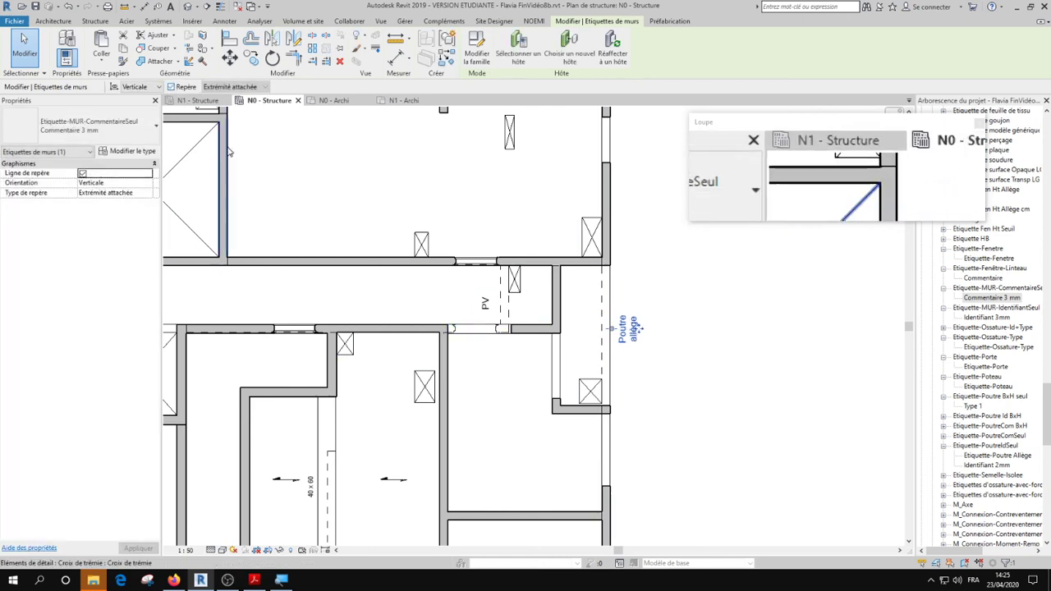
left_click(717, 417)
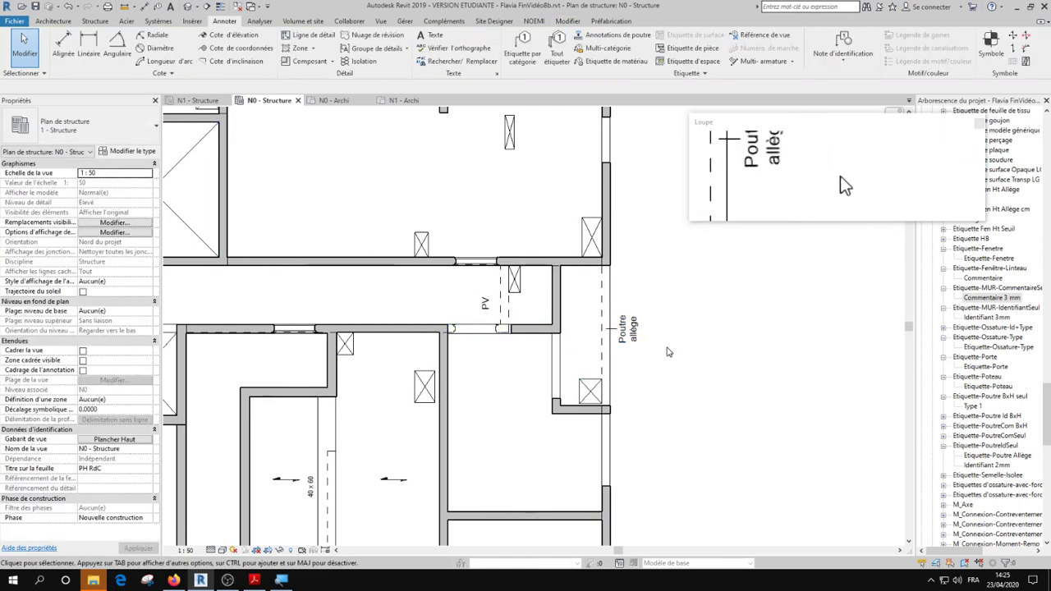
Move the PV tag at the corridor's end closer to its short dashed wall.
left_click(493, 308)
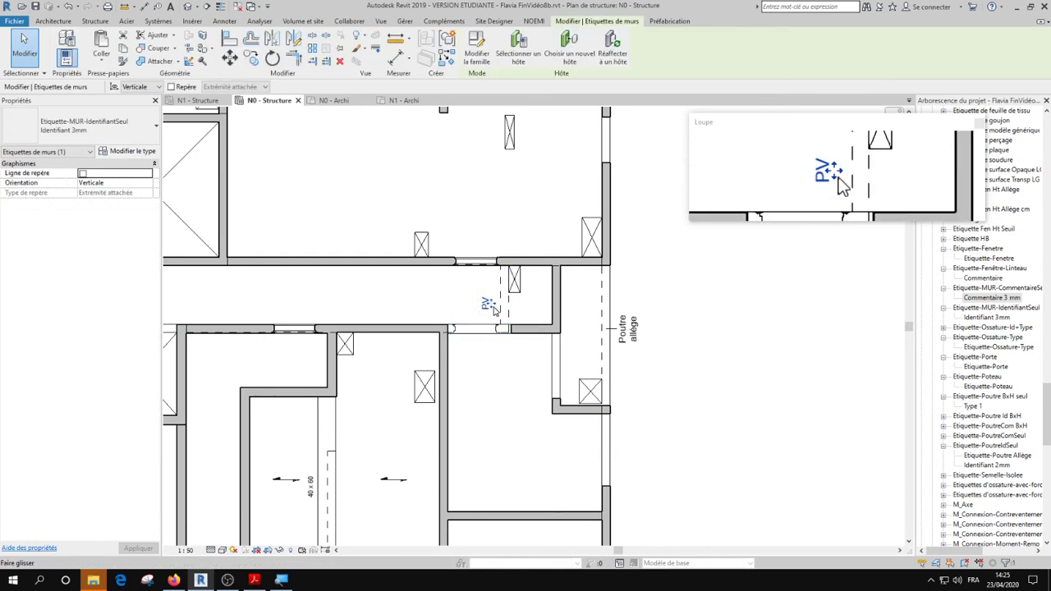
left_click_drag(493, 309, 497, 300)
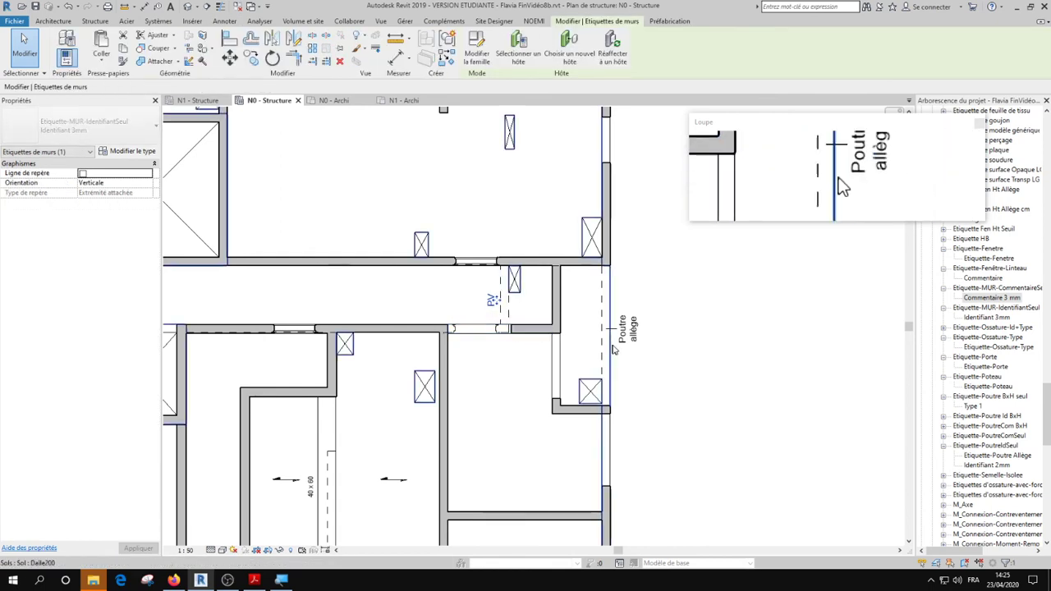
left_click(715, 294)
Review the tags and span symbols across the N0 - Structure plan, especially in the rooms below the corridor.
scroll(678, 358, "down", 2)
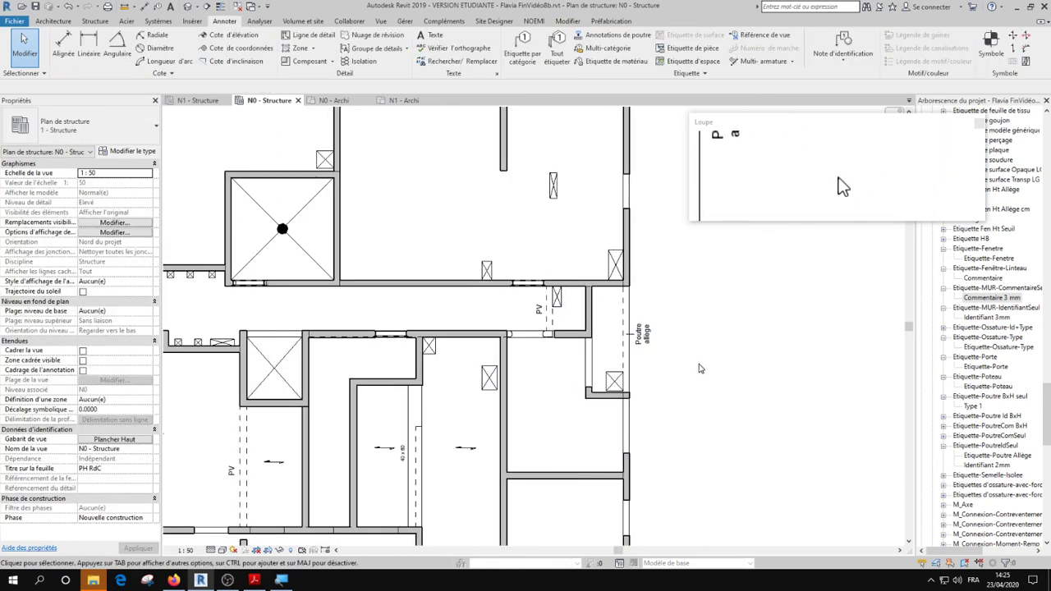
scroll(656, 367, "down", 2)
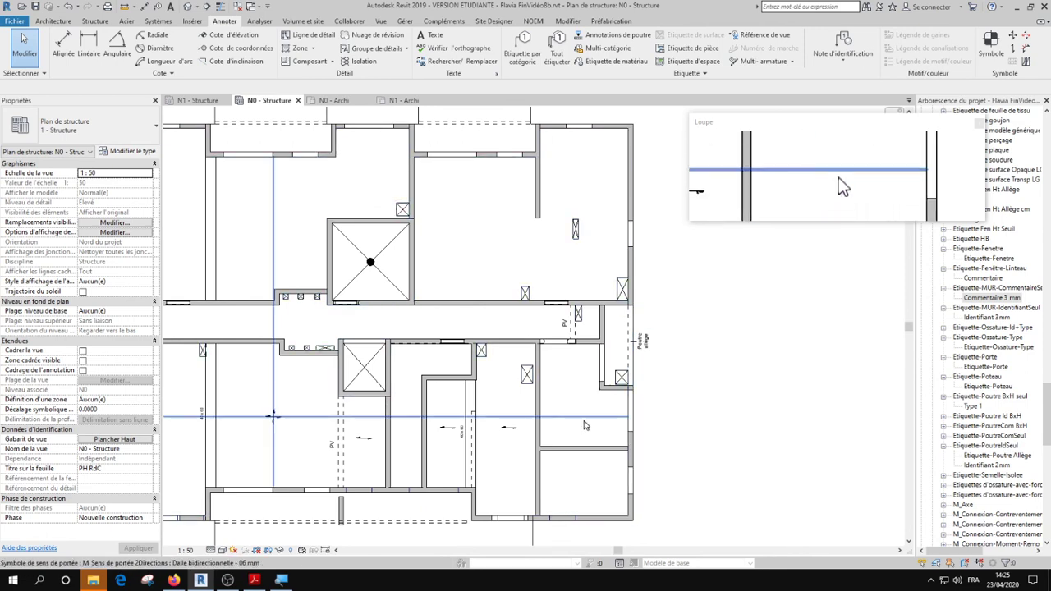
scroll(565, 362, "down", 1)
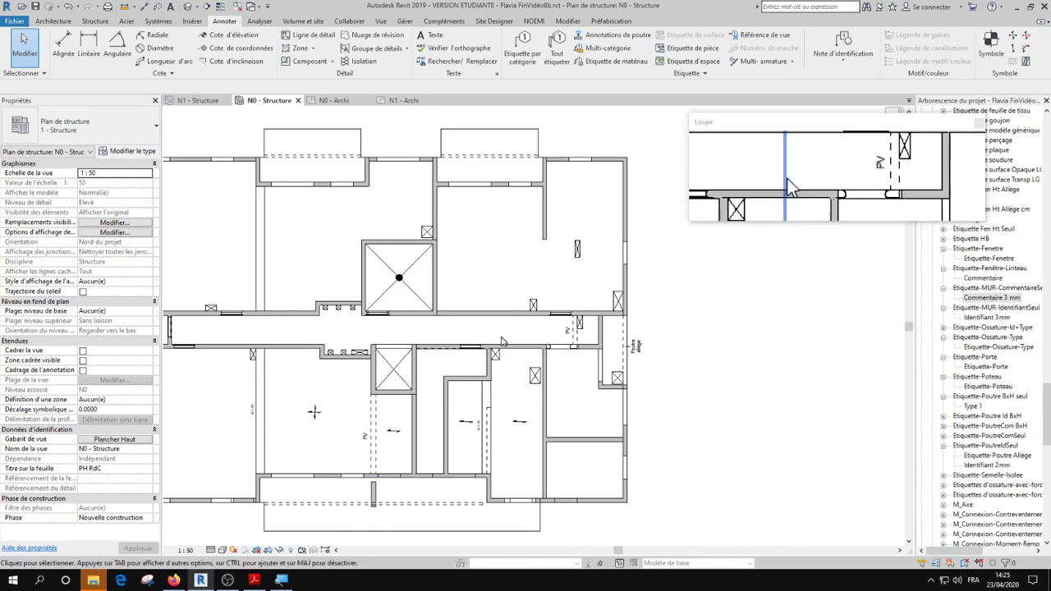
scroll(408, 341, "down", 2)
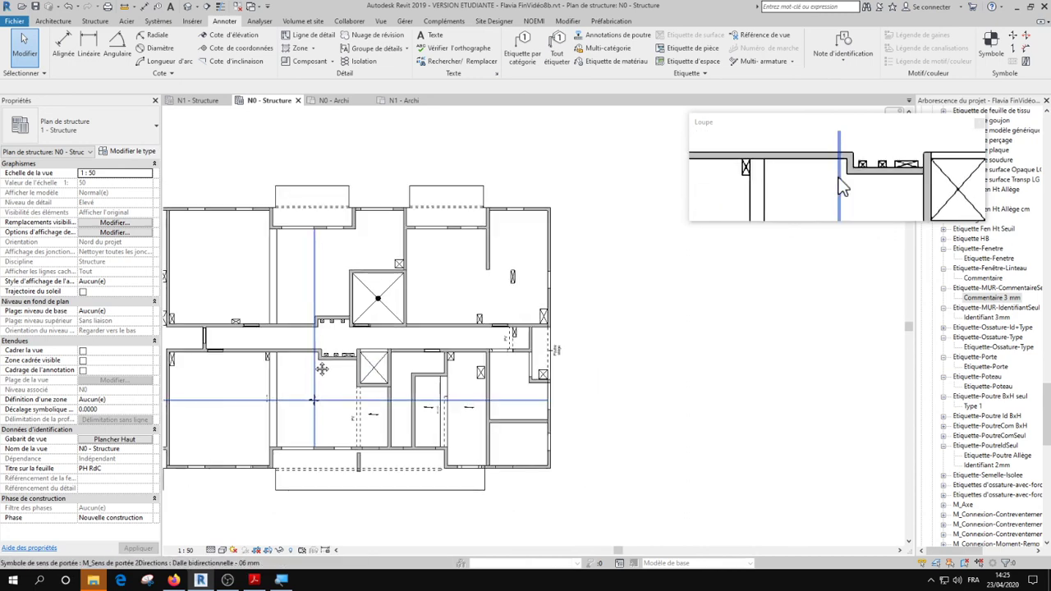
middle_click_drag(408, 341, 409, 356)
scroll(415, 365, "up", 3)
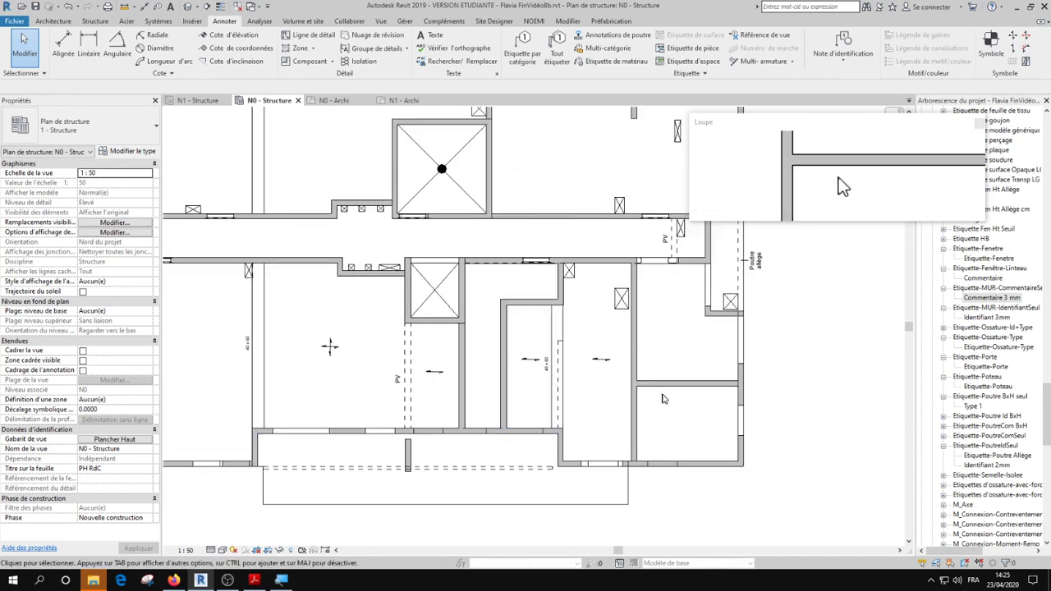
scroll(423, 392, "up", 2)
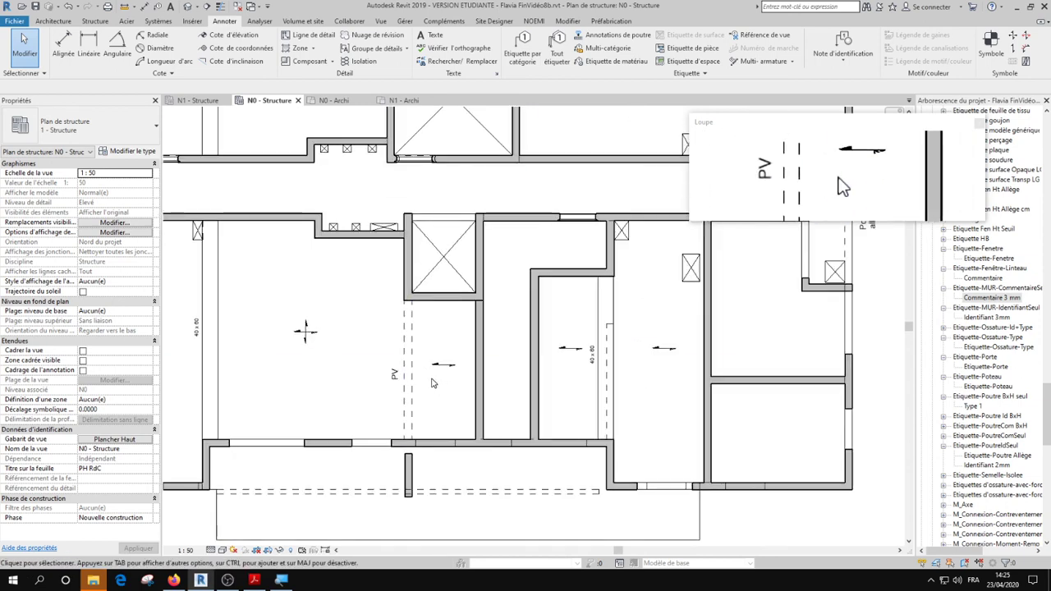